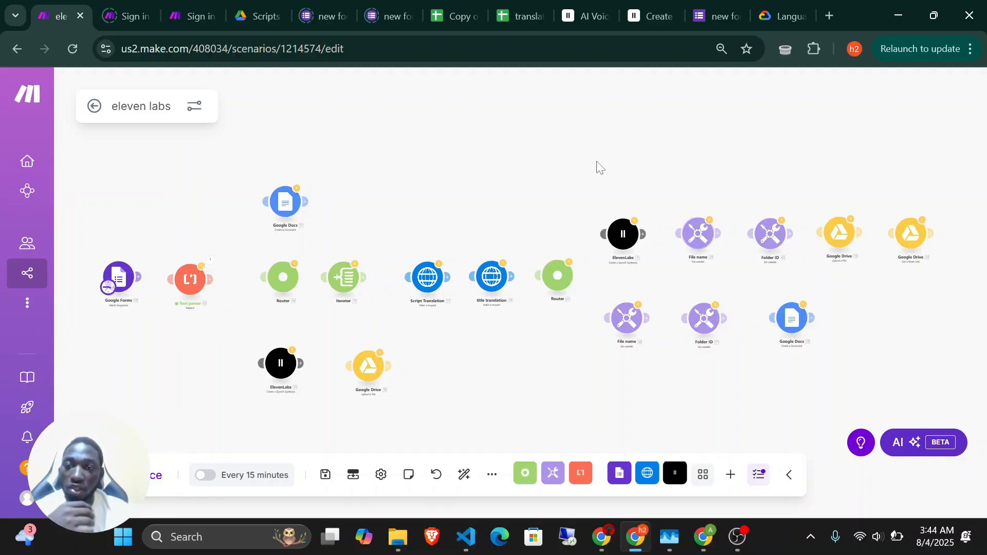
Look over the language subfolders of the "Scripts and voiceover" folder in Google Drive and return to the Make scenario.
click(264, 9)
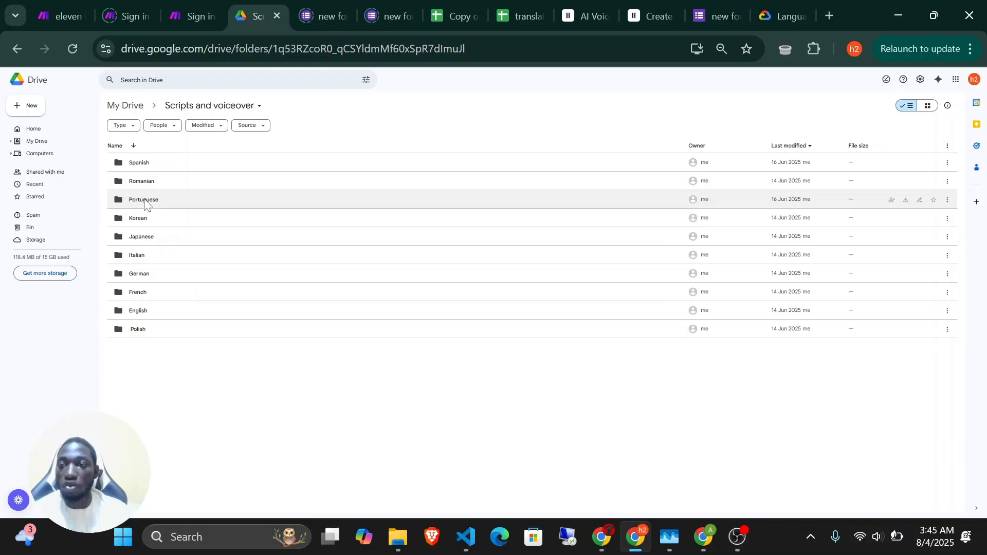
key(ctrl+1)
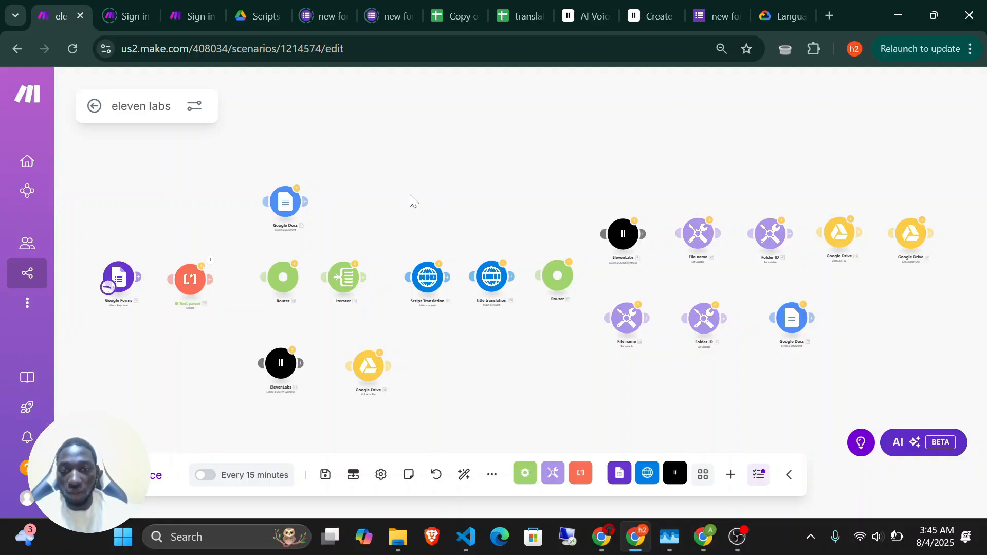
Compare the Form ID in the Google Forms module's settings with the ID in the live form's web address.
click(120, 282)
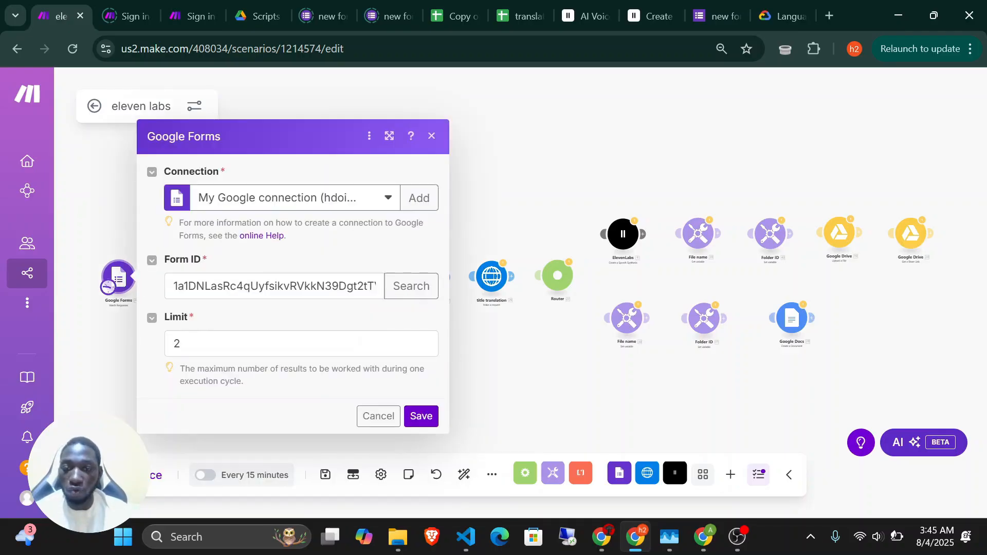
click(350, 4)
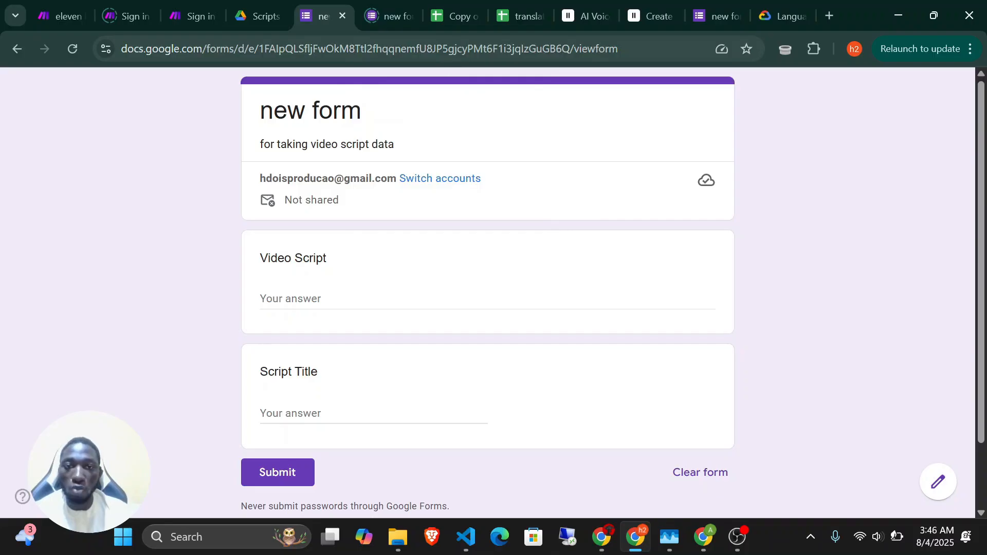
click(451, 49)
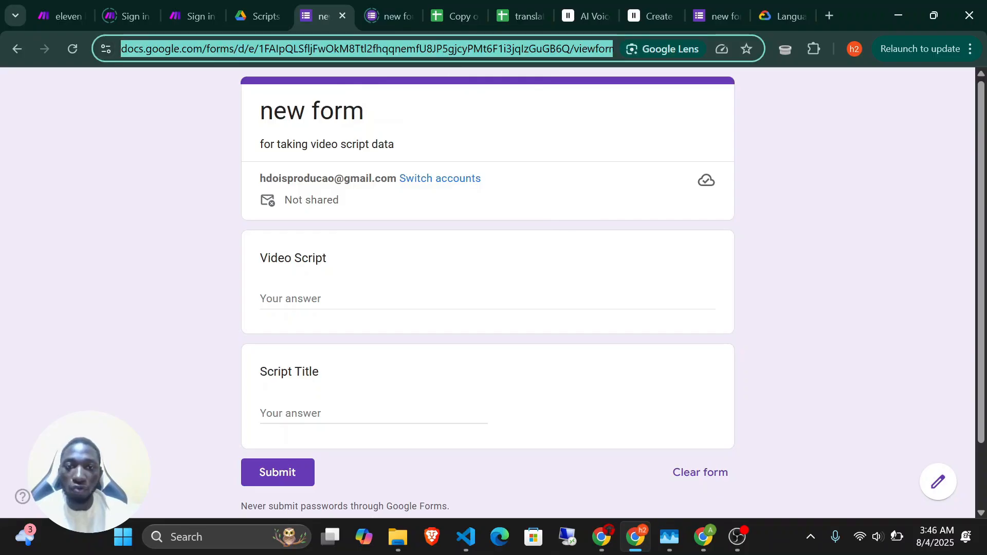
click(570, 46)
drag(608, 48, 294, 48)
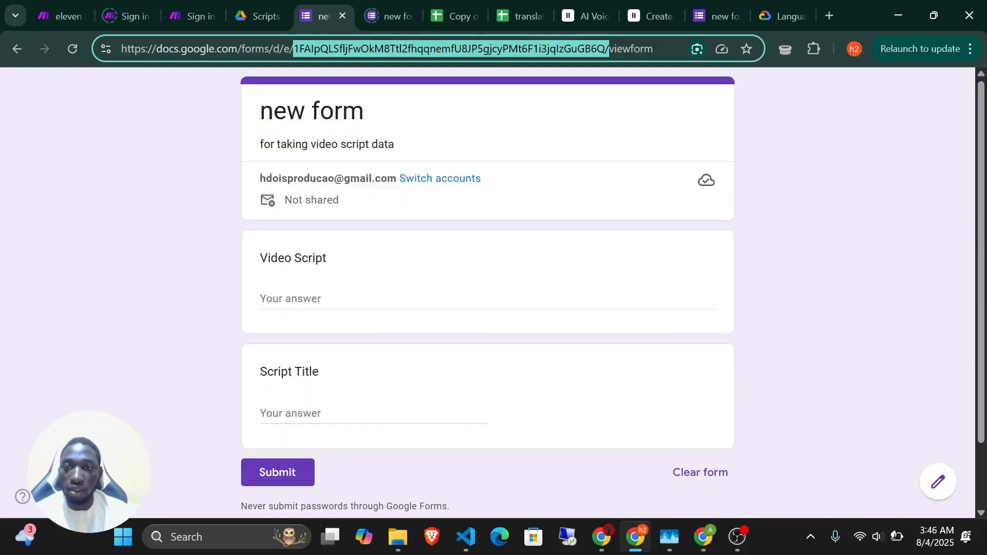
click(47, 7)
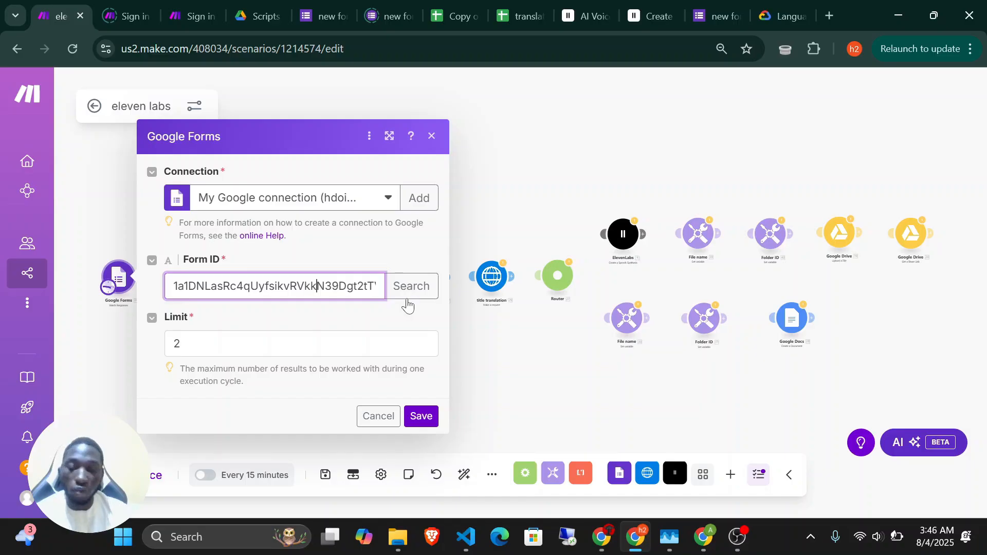
Check the module's response limit against the form and save the Google Forms module settings.
click(341, 328)
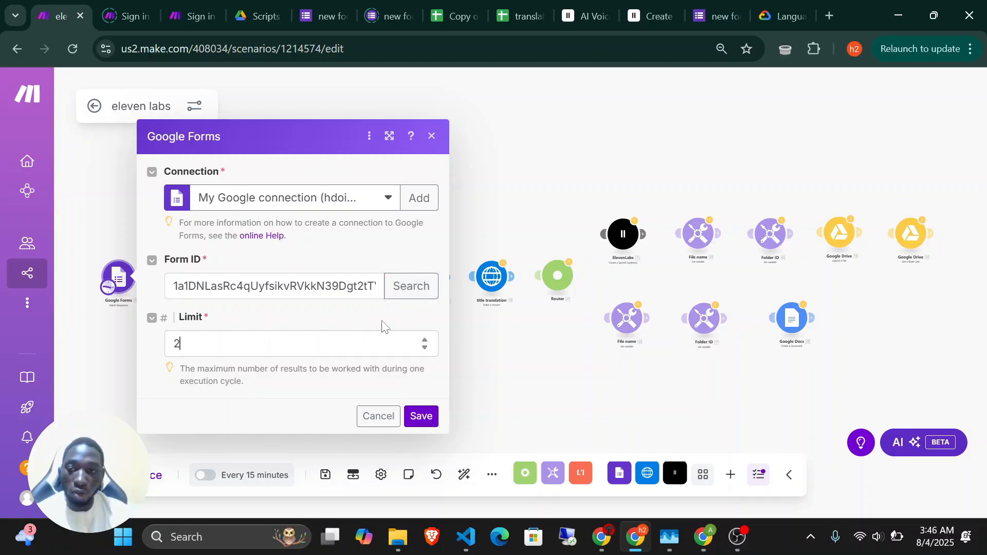
click(414, 333)
click(338, 2)
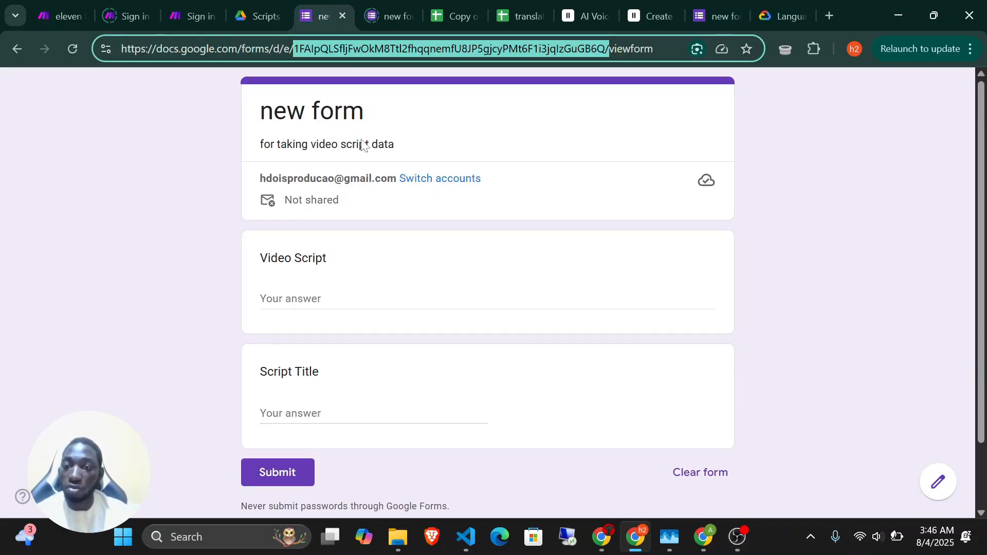
click(63, 4)
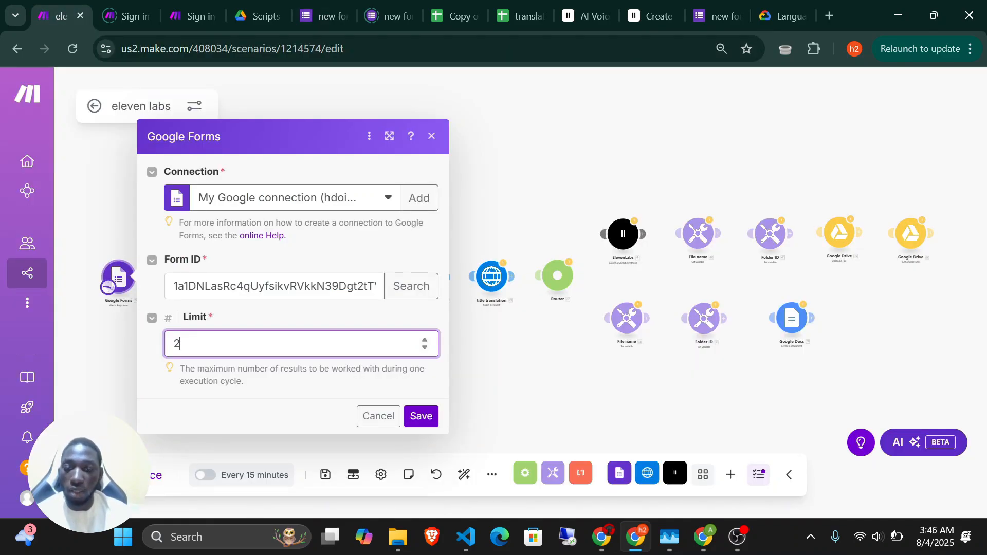
click(418, 423)
Paste the copied Portuguese script into the Video Script answer of "new form".
click(327, 7)
click(334, 299)
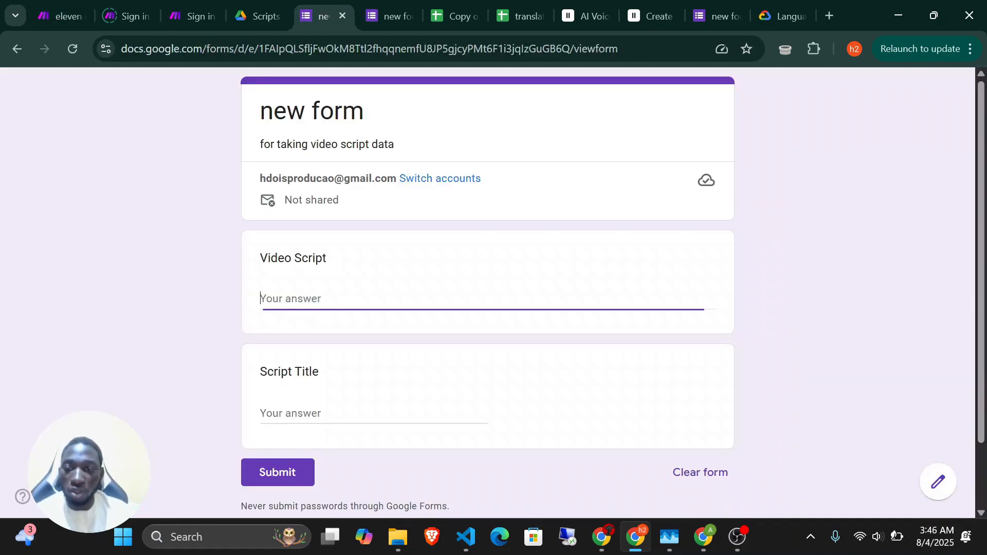
key(ctrl+v)
Copy the script's opening heading "ONZE REMÉDIOS COMUNS QUE ESTÃO ACABANDO COM SUA MEMÓRIA SEM VOCÊ PERCEBER" into Script Title and submit the form.
scroll(335, 299, up, 3)
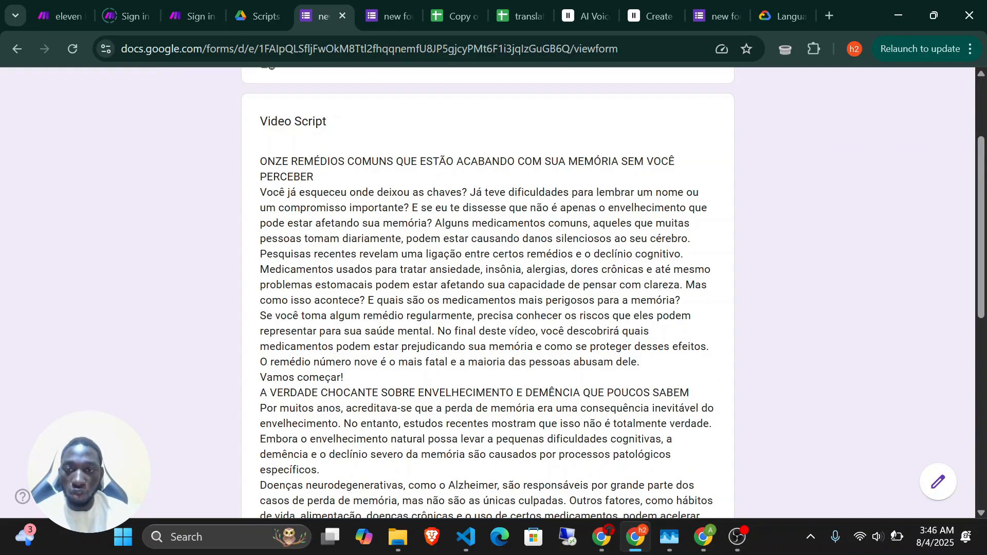
drag(314, 176, 260, 161)
right_click(275, 164)
click(326, 220)
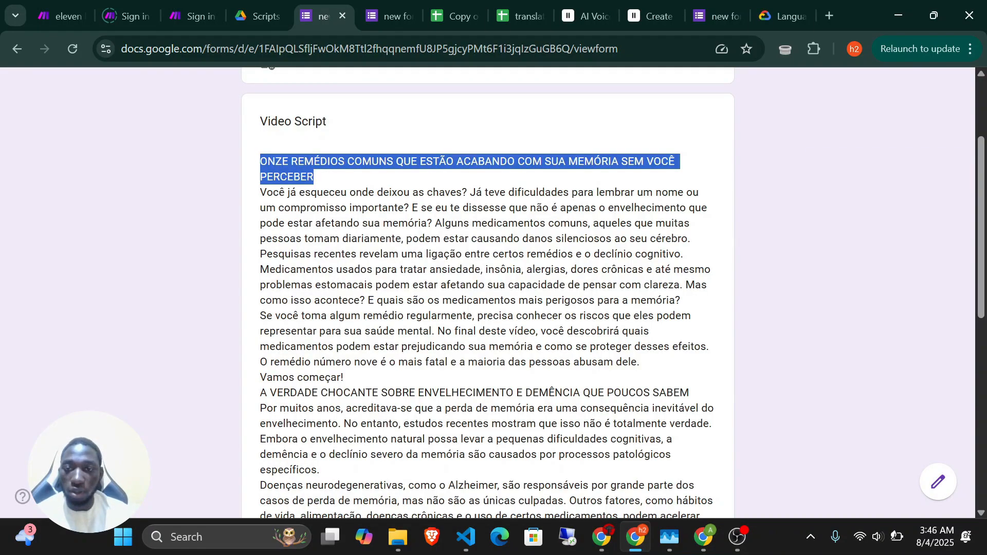
scroll(326, 220, down, 5)
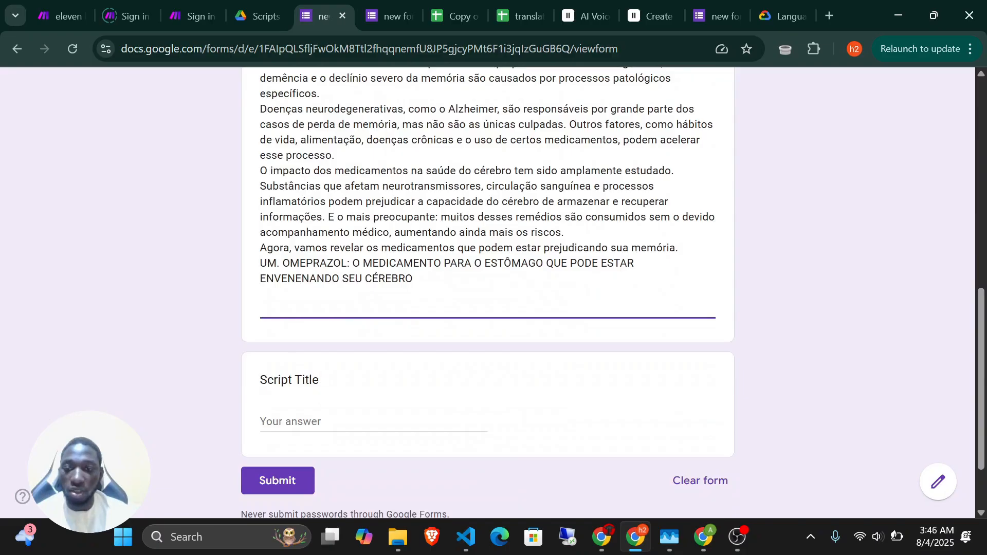
click(308, 407)
click(309, 422)
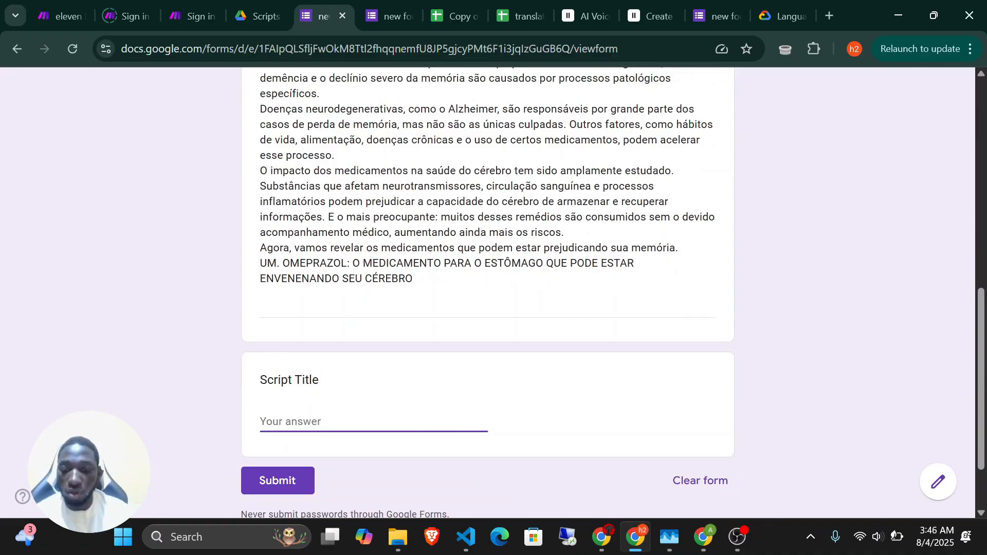
key(ctrl+v)
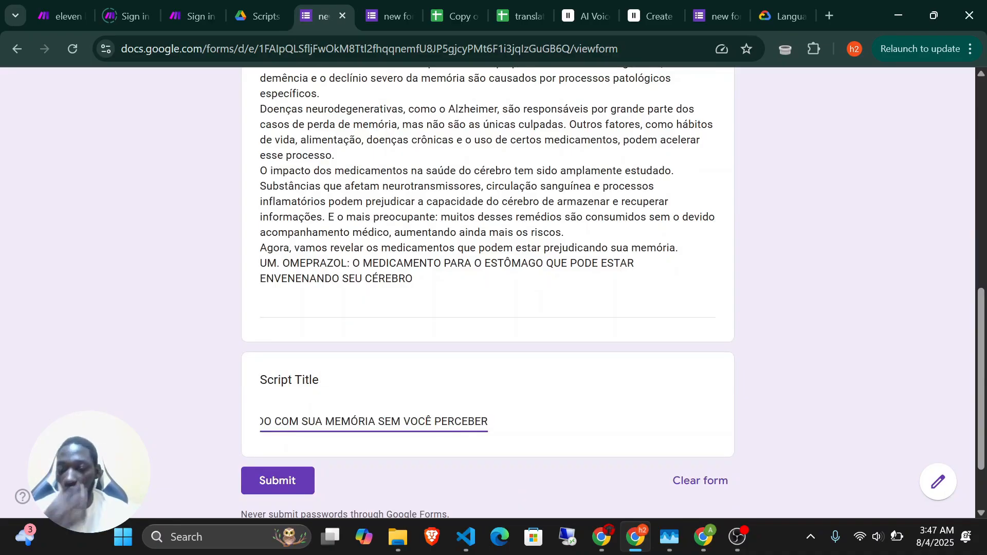
scroll(309, 422, left, 5)
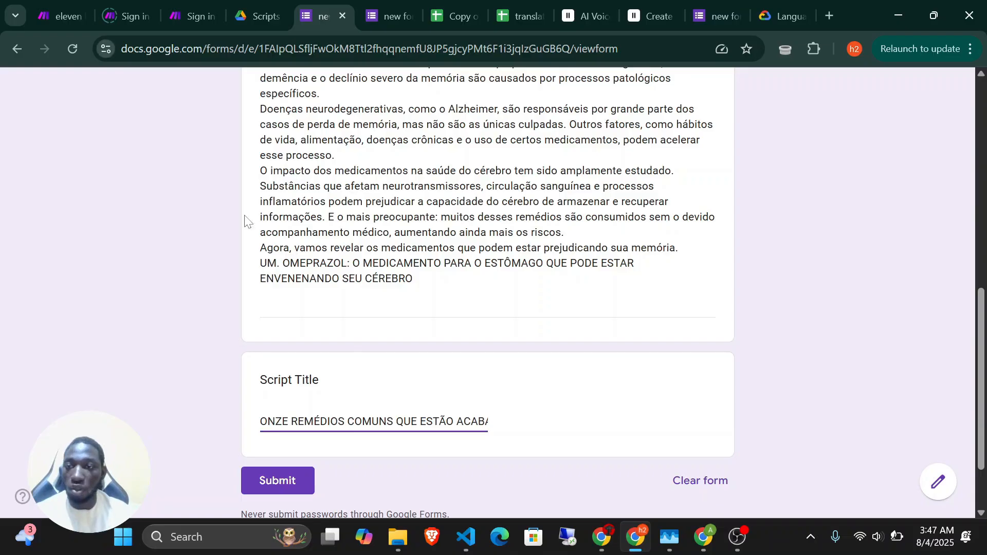
click(279, 476)
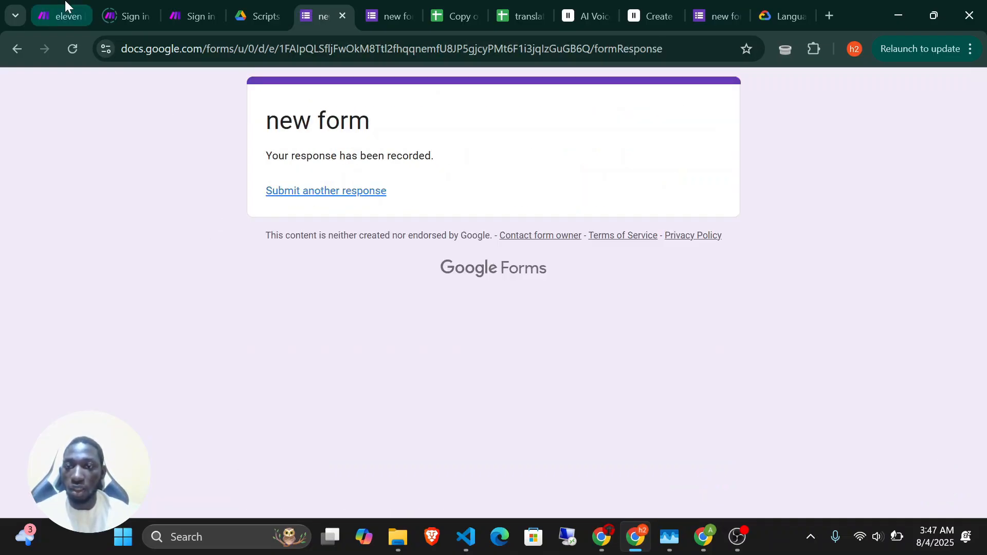
Return to the "eleven labs" scenario and run only the Google Forms module to fetch the form responses.
click(64, 11)
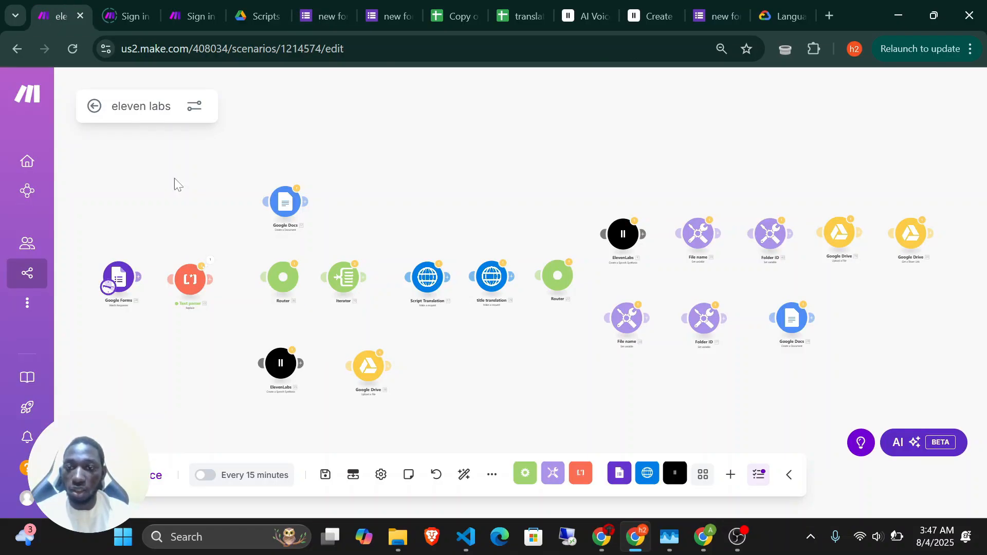
right_click(116, 279)
click(180, 311)
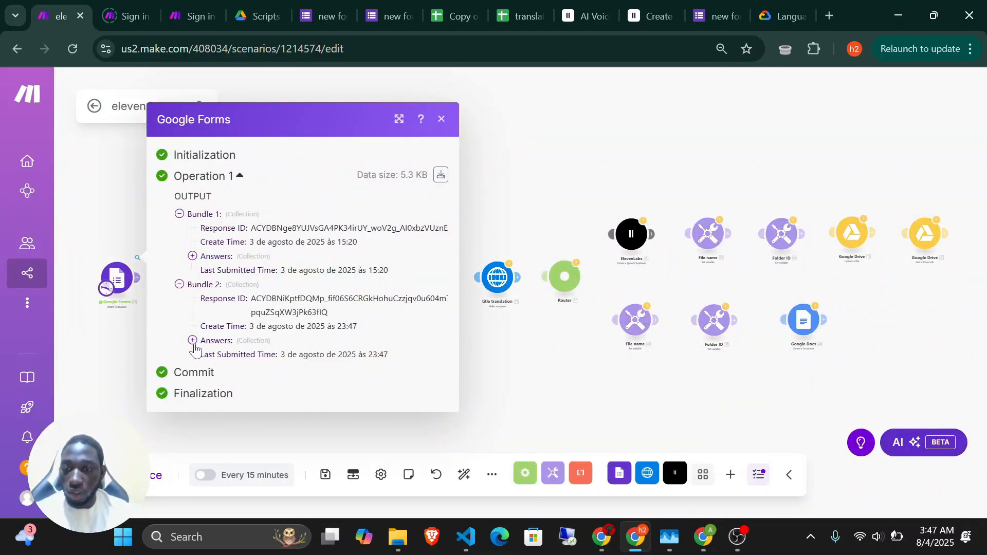
Examine the Script Title and Video Script answers in Bundle 2 of the Google Forms output, then close it.
click(193, 342)
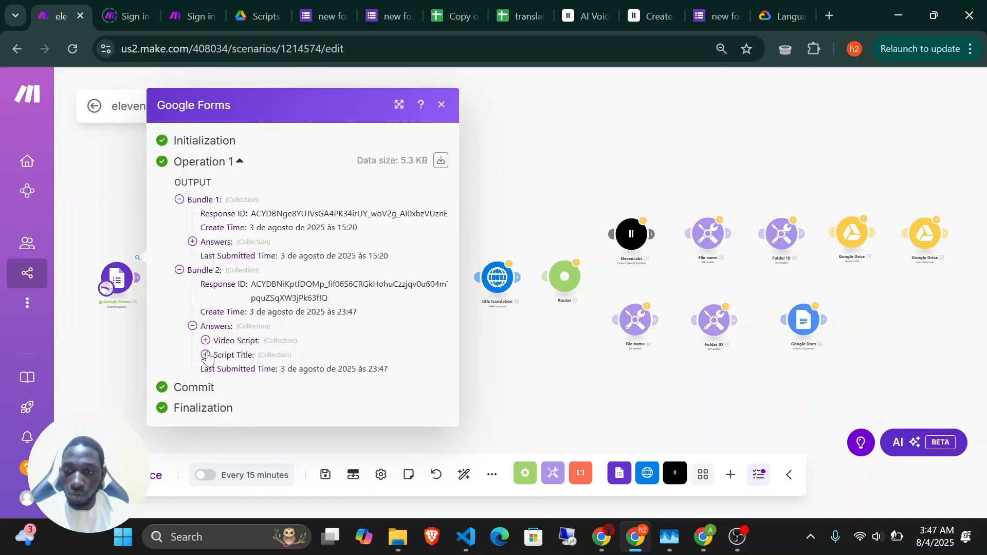
click(206, 356)
click(219, 369)
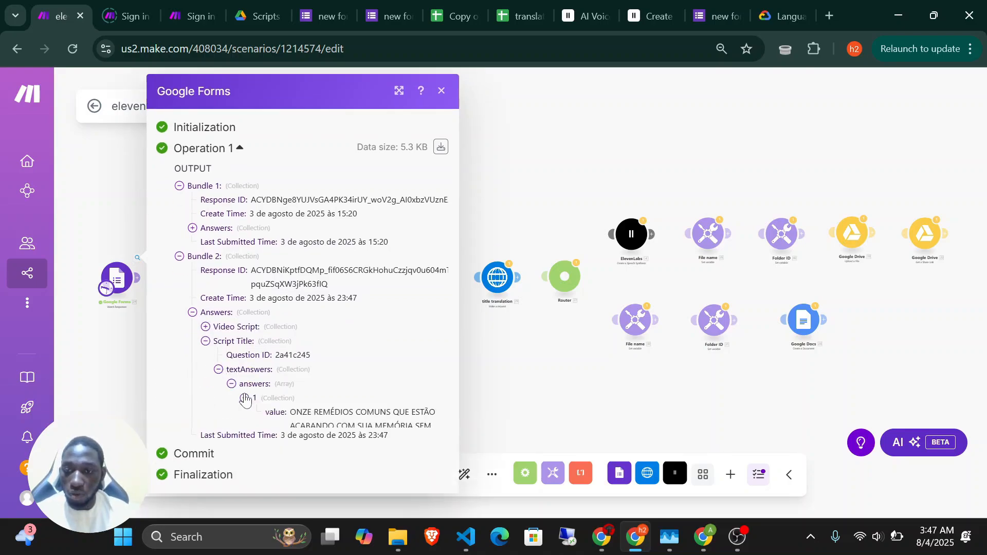
click(206, 327)
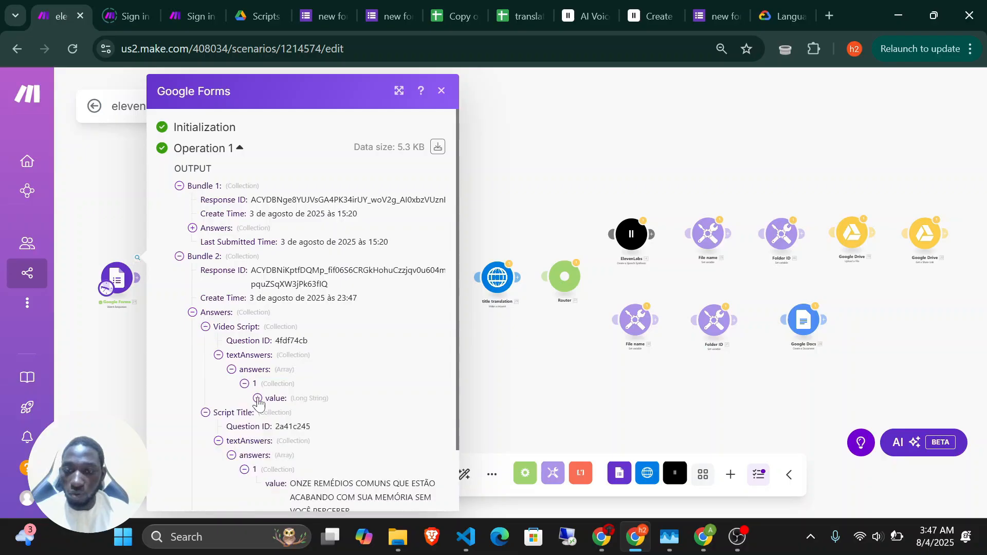
click(257, 398)
scroll(355, 432, down, 7)
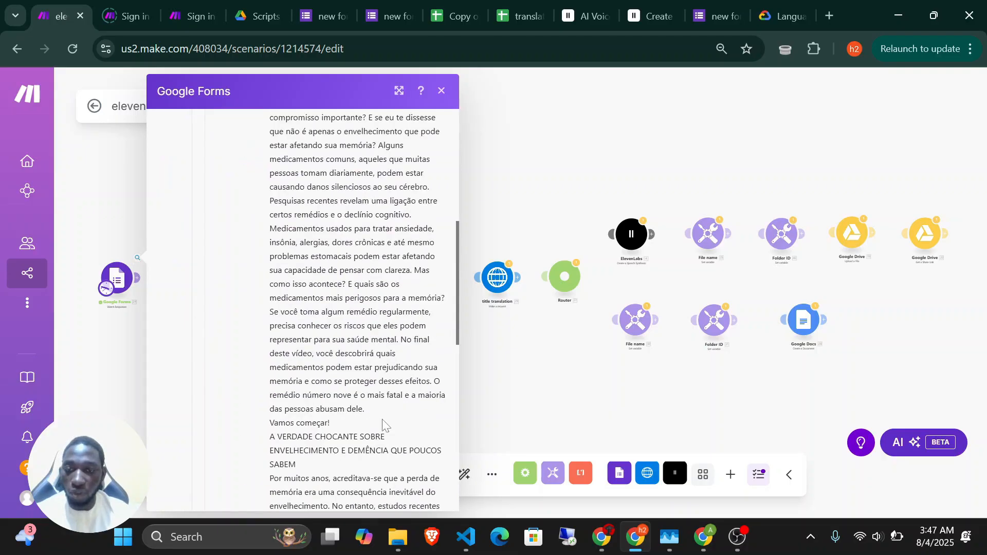
click(493, 421)
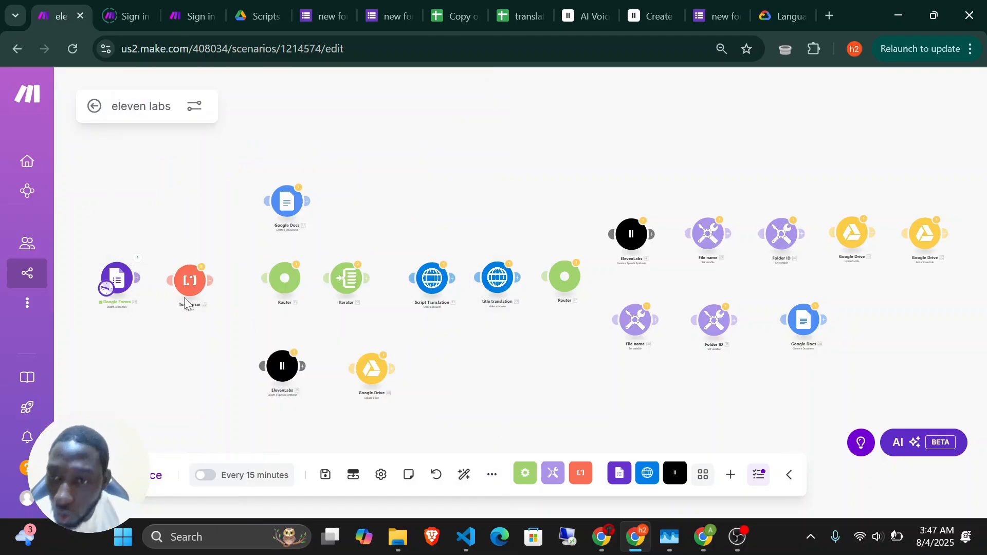
Connect the Google Forms module to the Text parser and review the parser's Pattern and New value settings.
drag(134, 278, 180, 287)
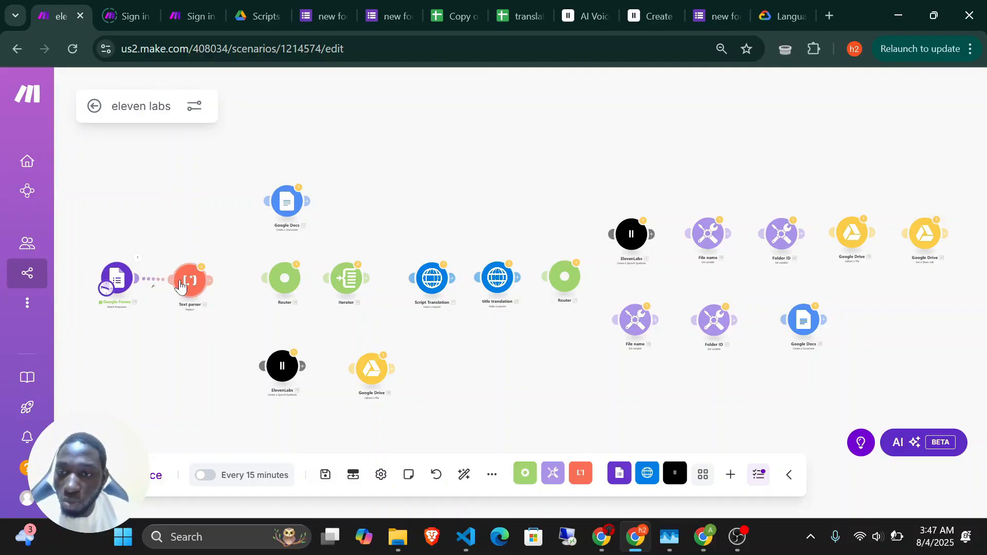
click(180, 283)
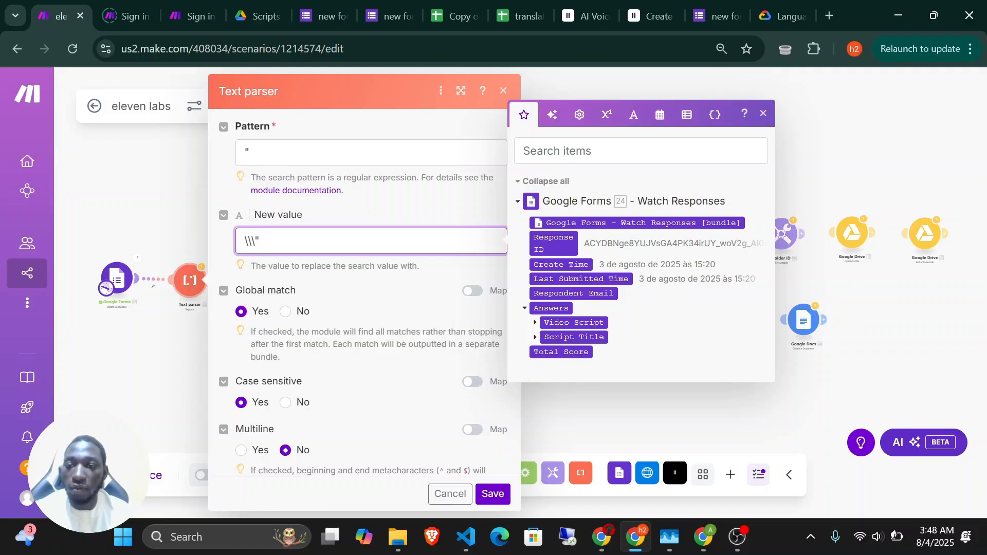
click(256, 152)
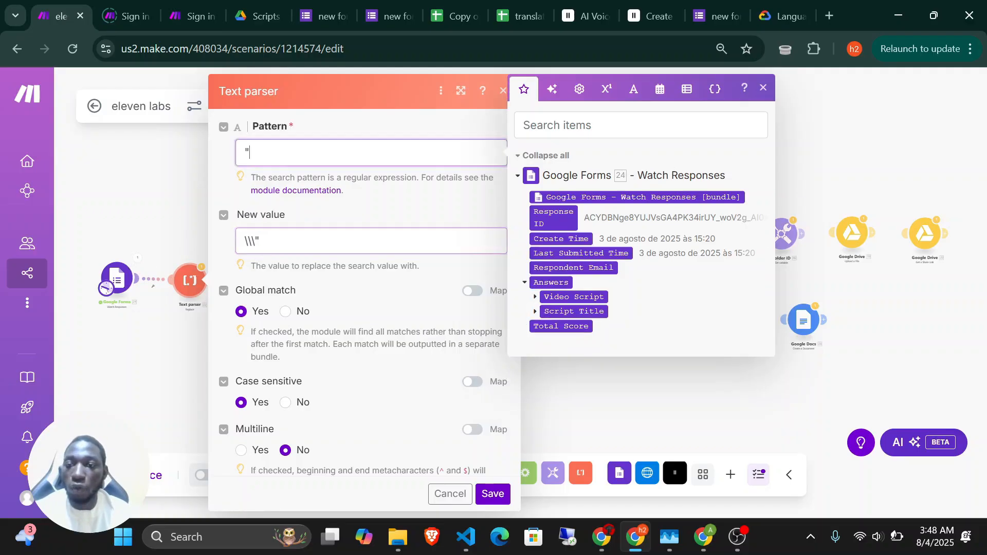
click(261, 242)
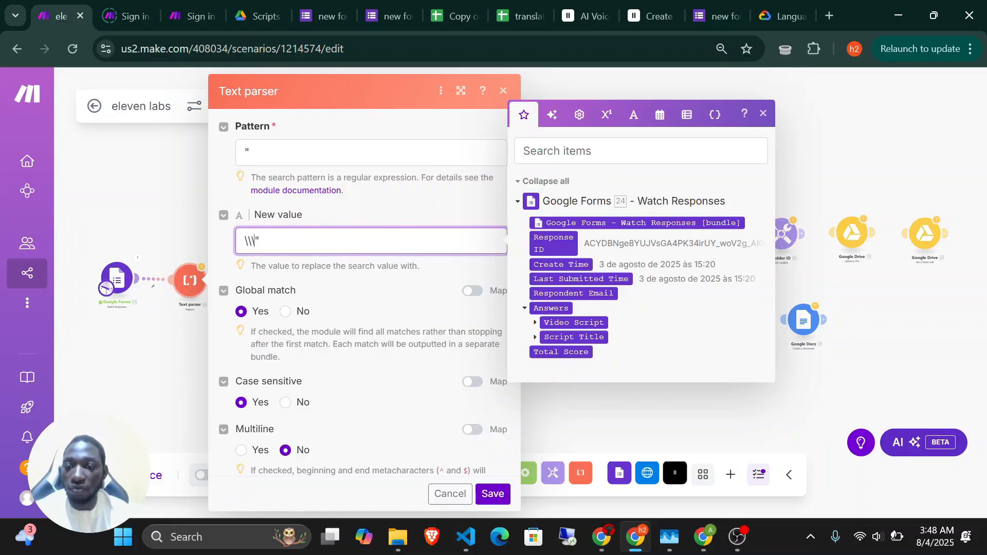
key(shift+Left)
key(shift+Left)
key(shift+Left)
key(shift+Left)
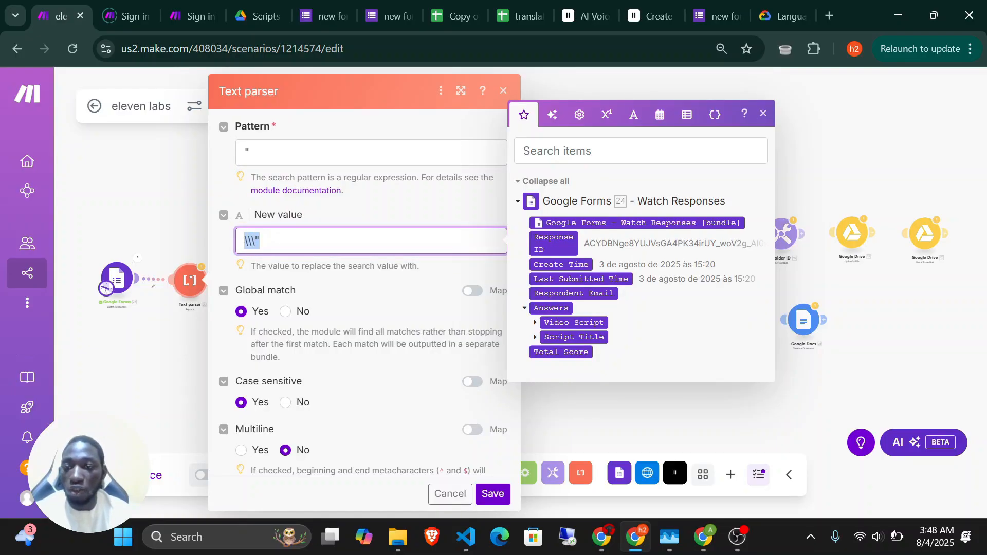
key(Right)
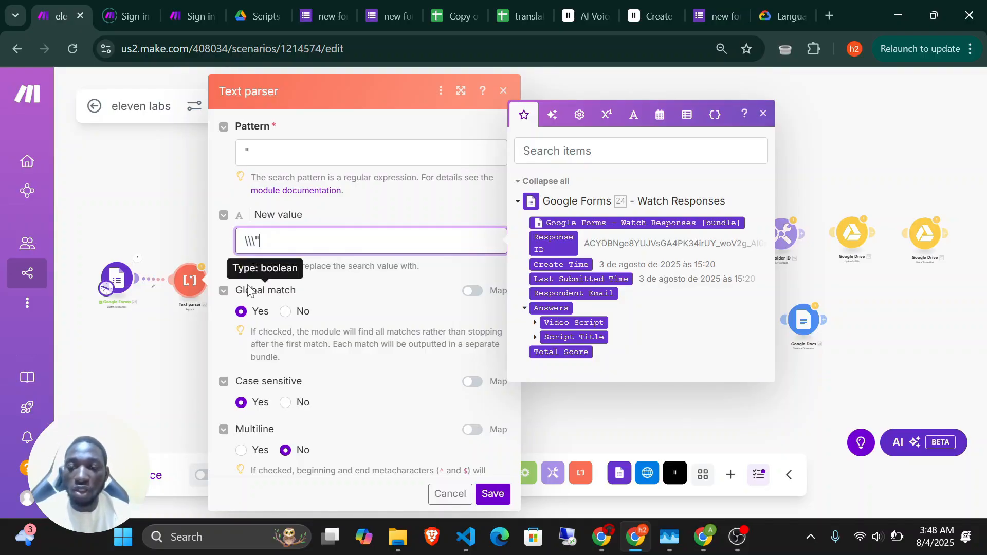
click(573, 415)
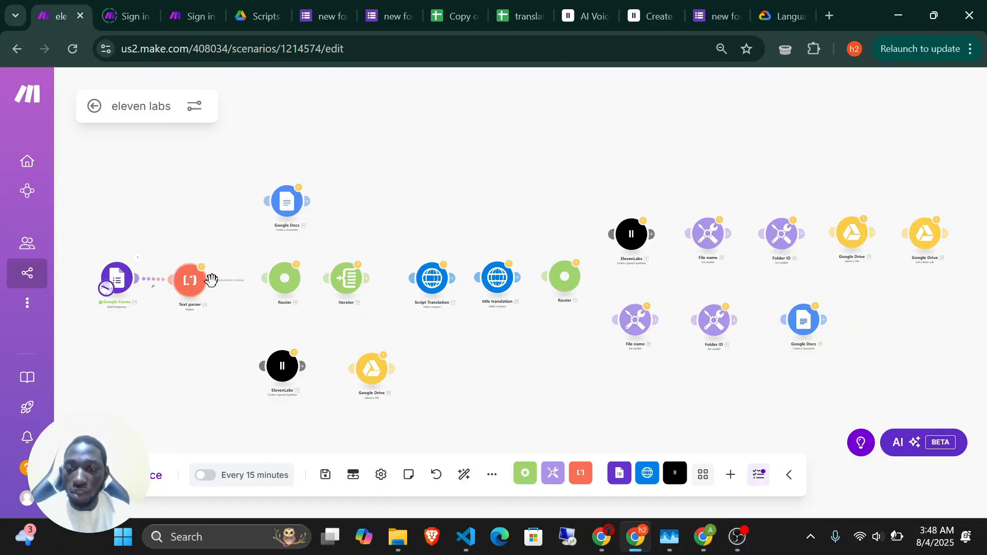
Connect the Text parser to the Router leading to the Iterator, and review the first language codes in the Iterator's array.
drag(211, 281, 350, 282)
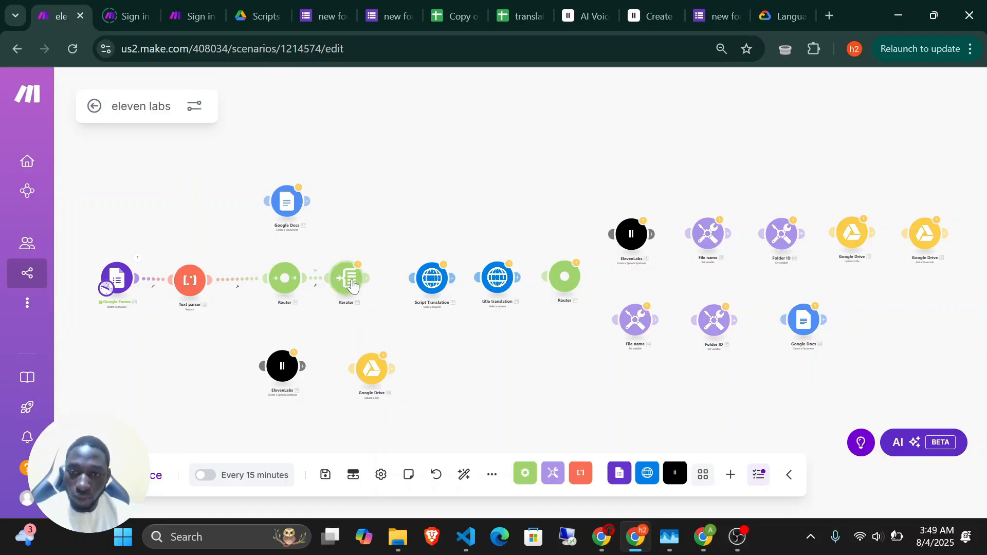
click(352, 285)
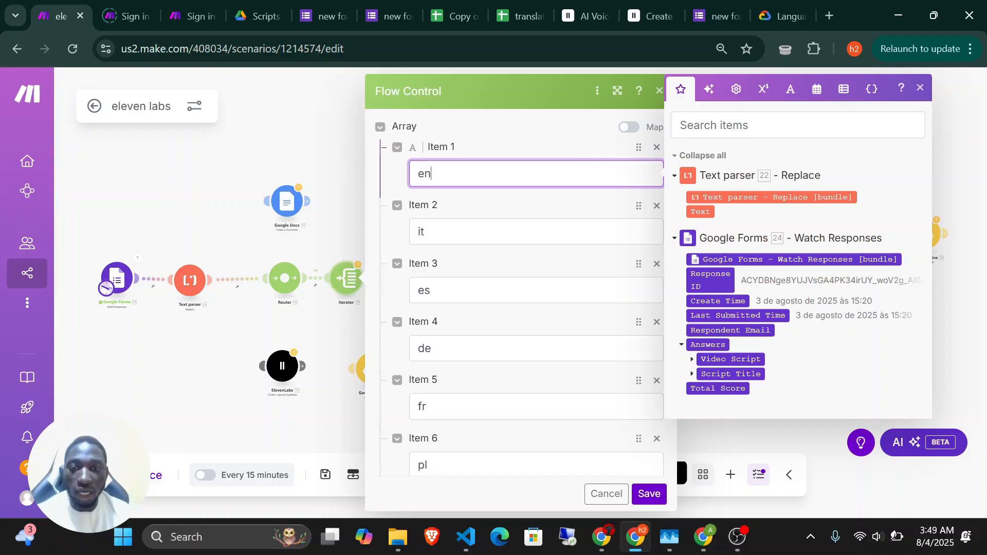
key(Tab)
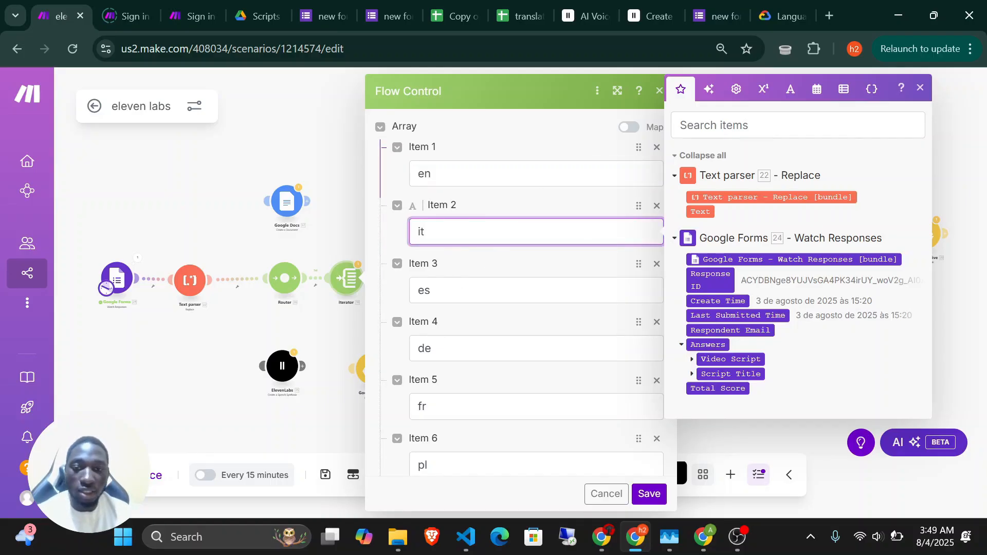
click(431, 291)
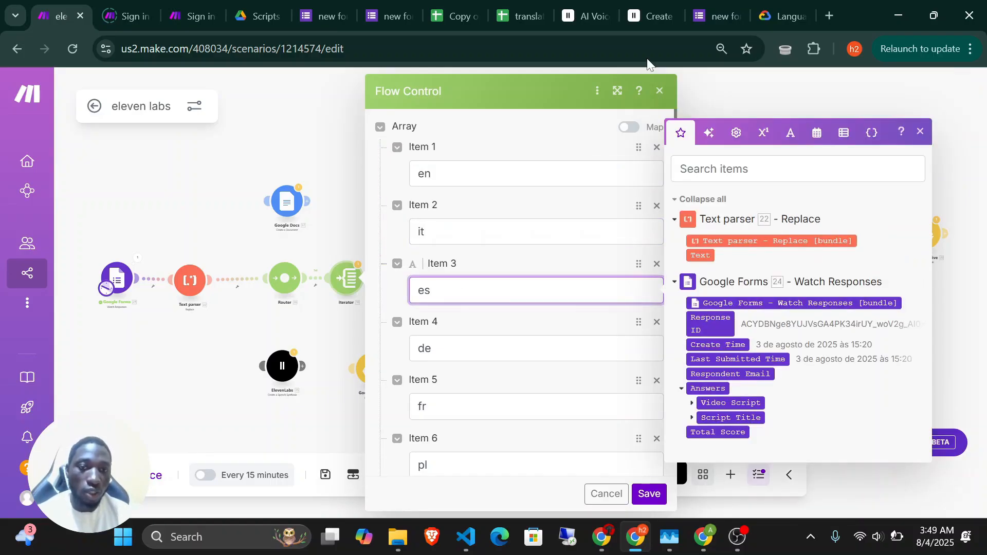
Switch to the Cloud Translation language support page and examine its table of languages and ISO-639 codes.
click(776, 15)
scroll(413, 298, down, 8)
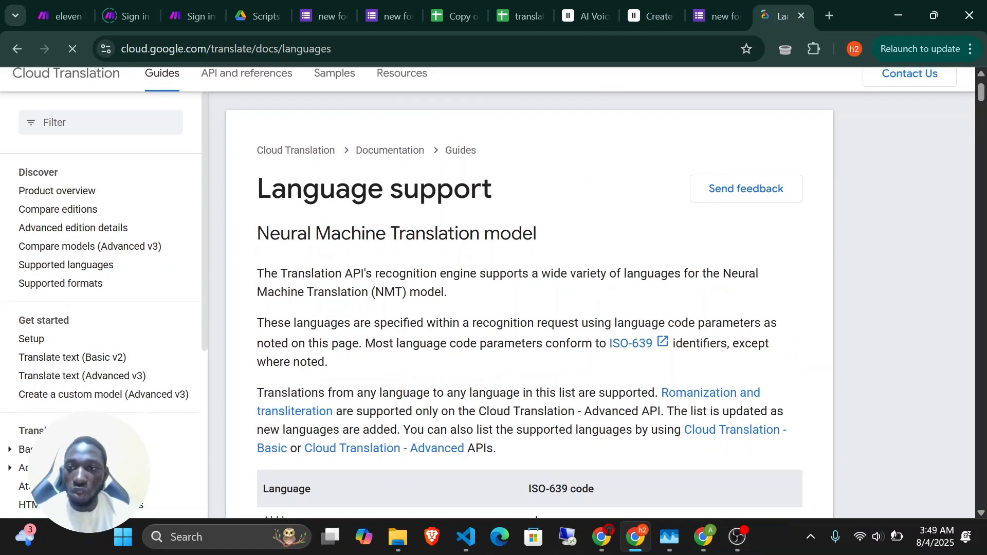
scroll(413, 297, up, 1)
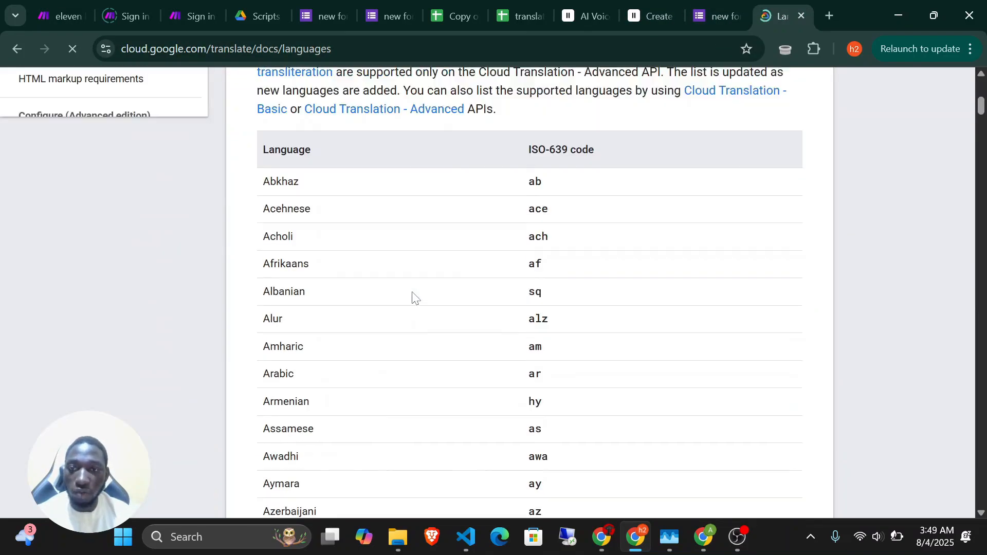
scroll(413, 297, up, 6)
scroll(413, 298, down, 4)
scroll(413, 297, down, 1)
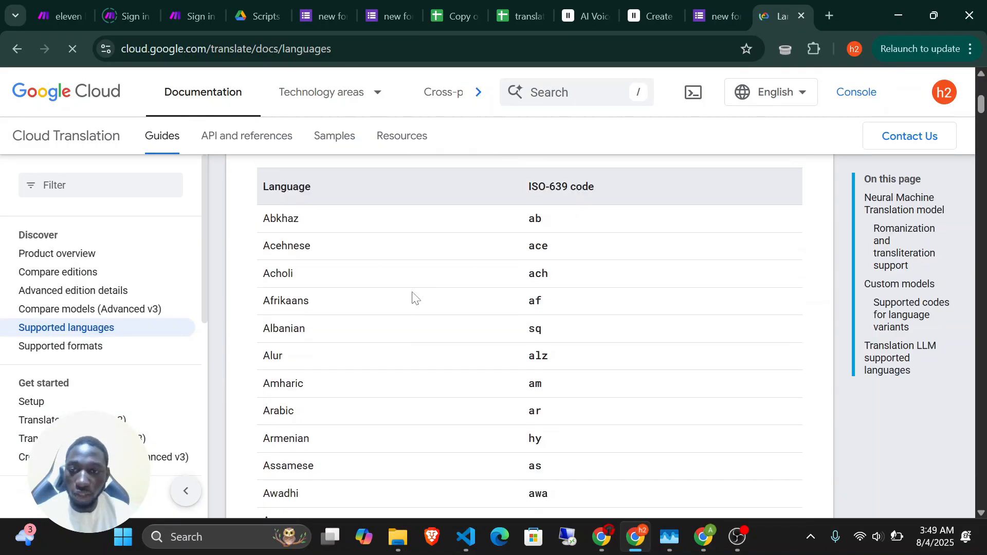
scroll(412, 298, down, 1)
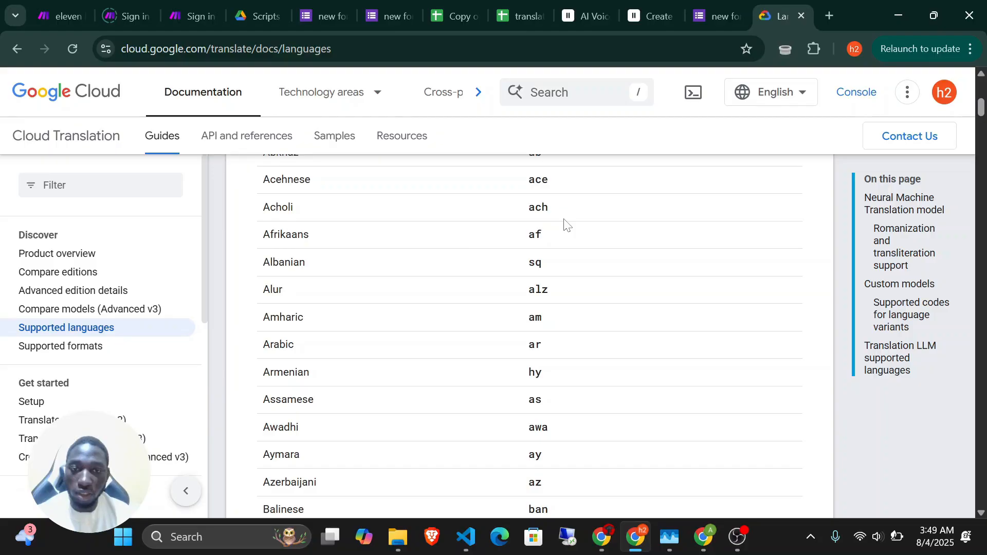
scroll(558, 247, down, 10)
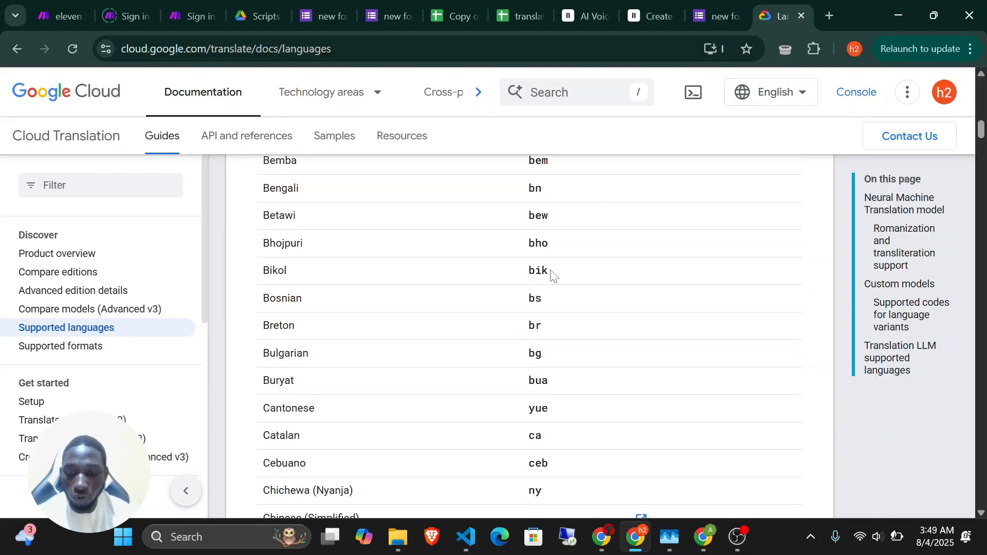
Search the language support page for Spanish and Italian to check their ISO-639 codes.
key(ctrl+f)
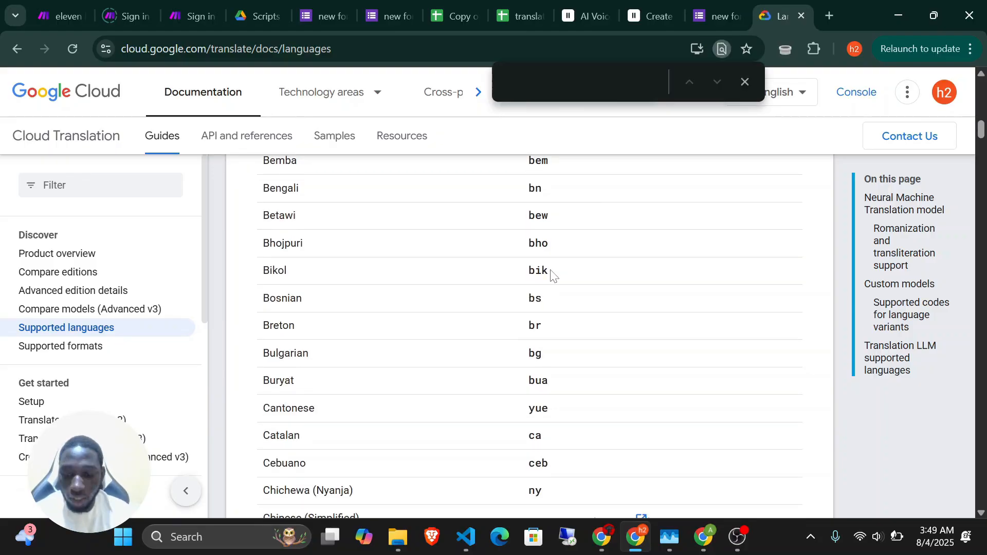
text(es)
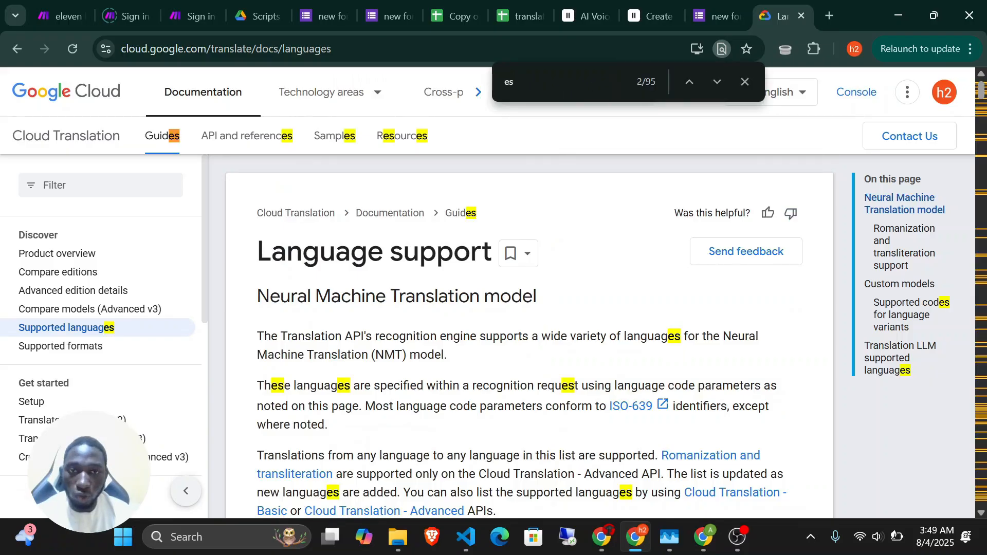
key(BackSpace)
key(BackSpace)
text(spanis)
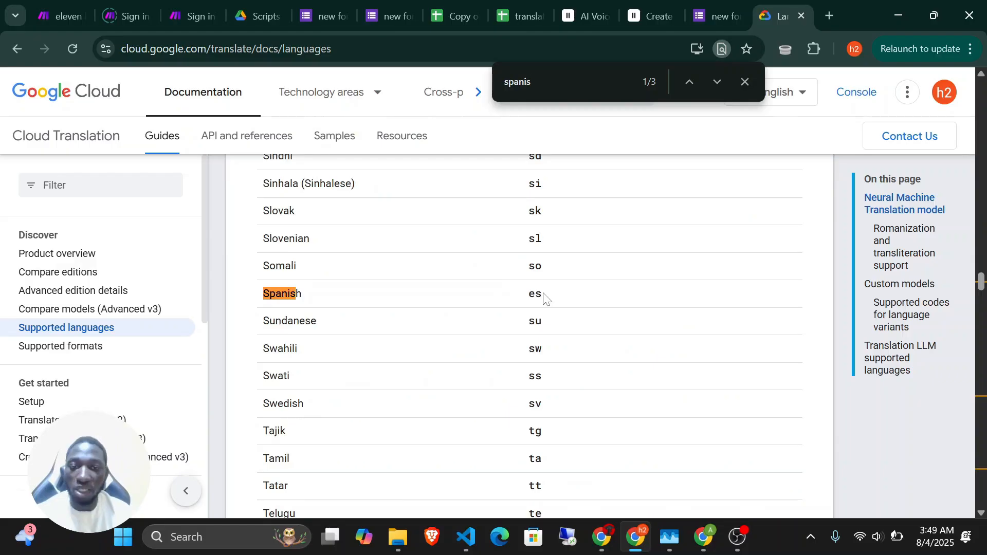
scroll(461, 339, down, 5)
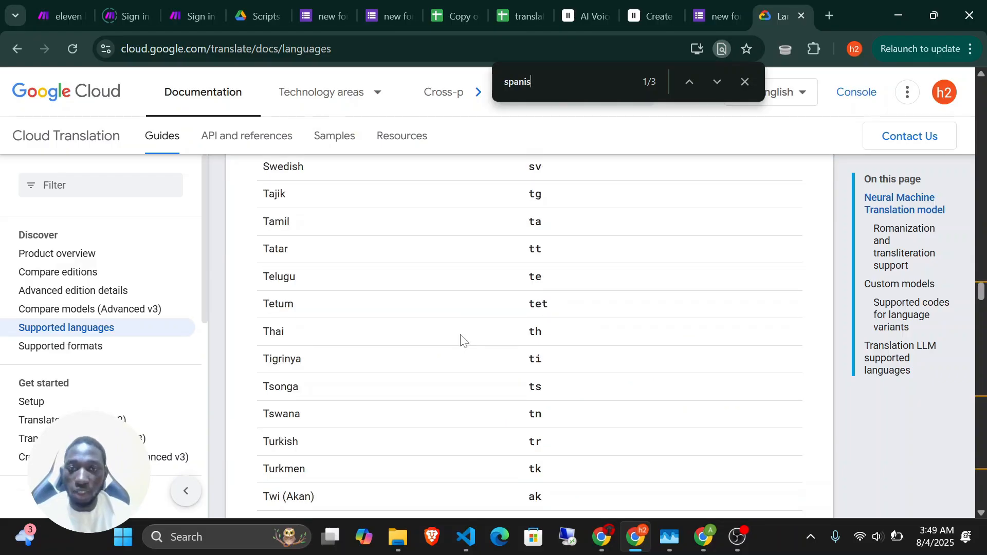
key(ctrl+a)
text(itali)
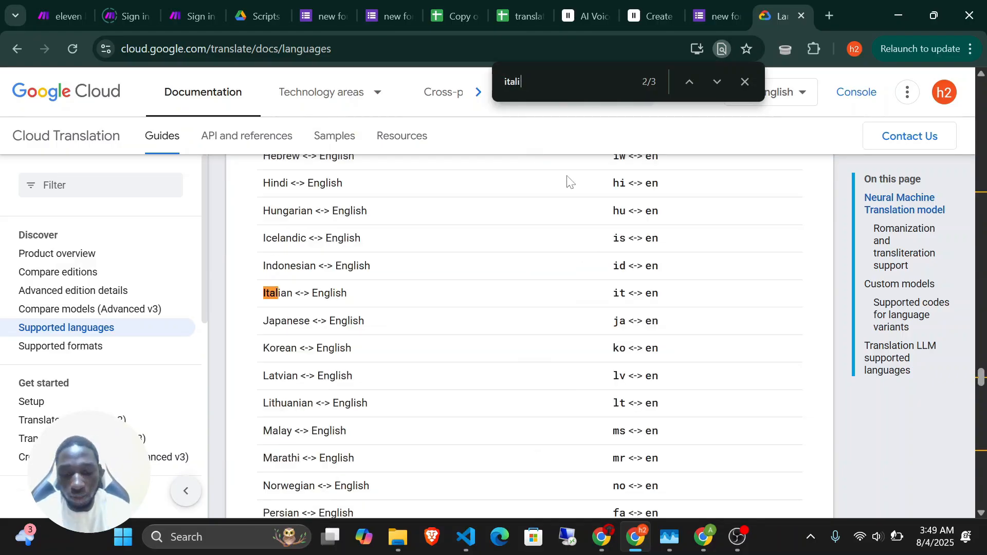
text(a)
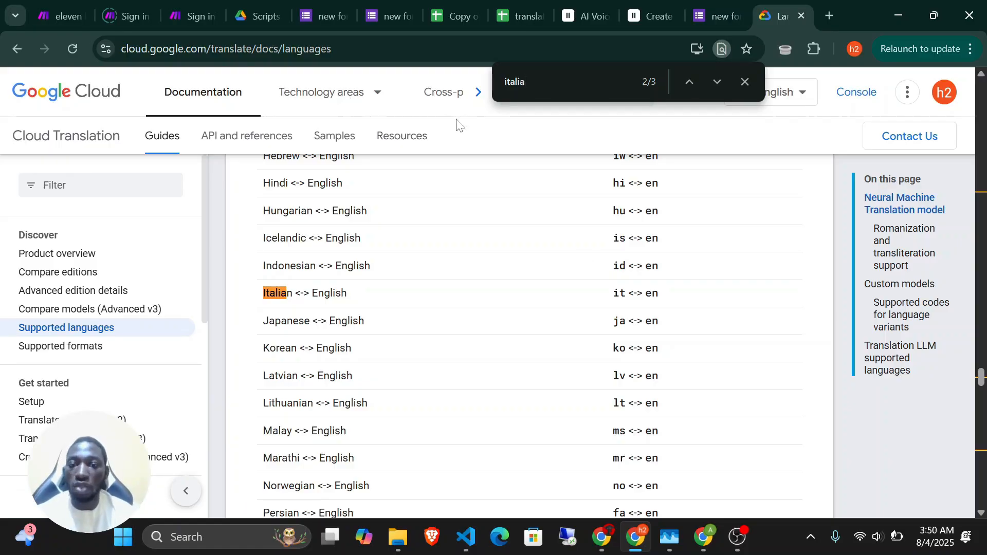
Return to the "eleven labs" scenario, review the remaining language codes in the Iterator's array and save the module.
click(66, 14)
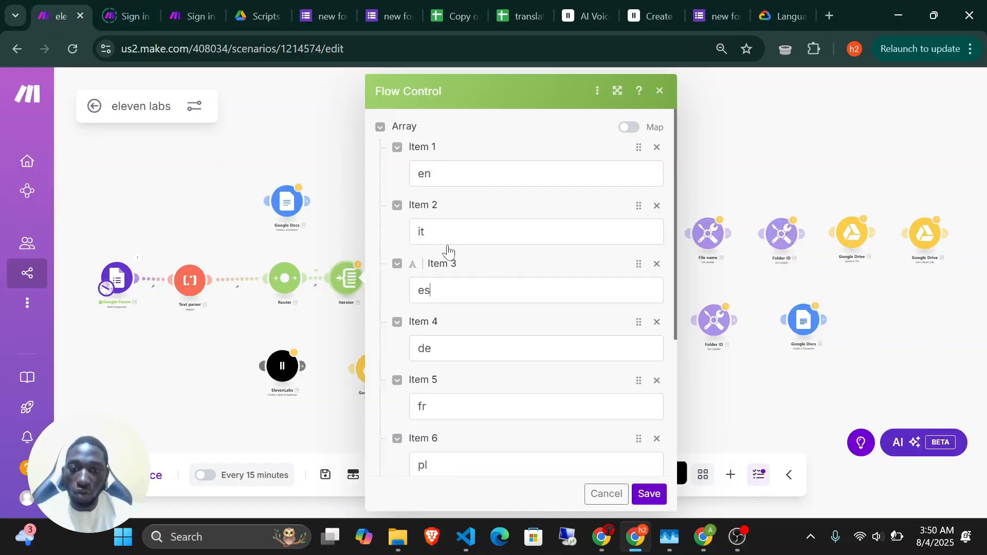
scroll(447, 251, down, 3)
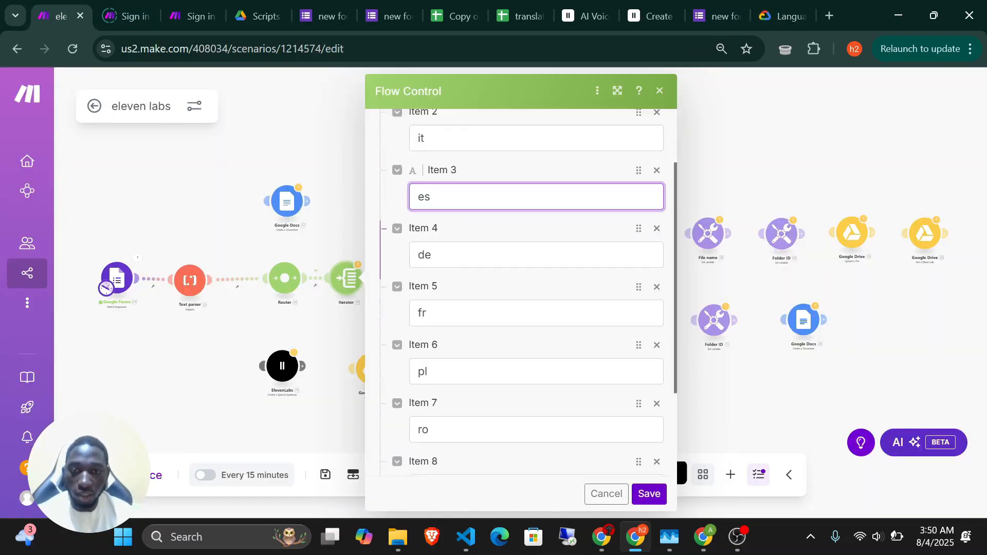
scroll(540, 423, down, 2)
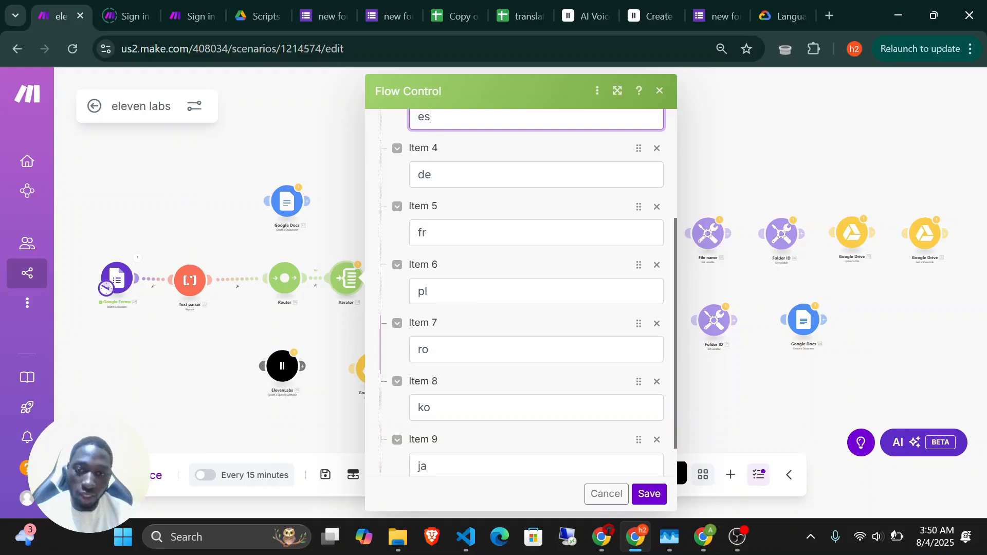
scroll(498, 436, down, 1)
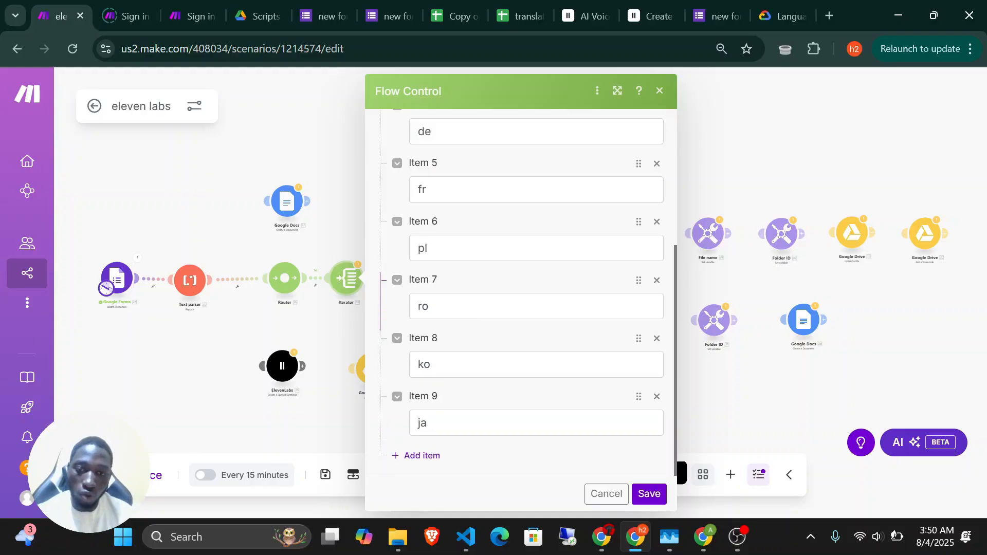
click(648, 493)
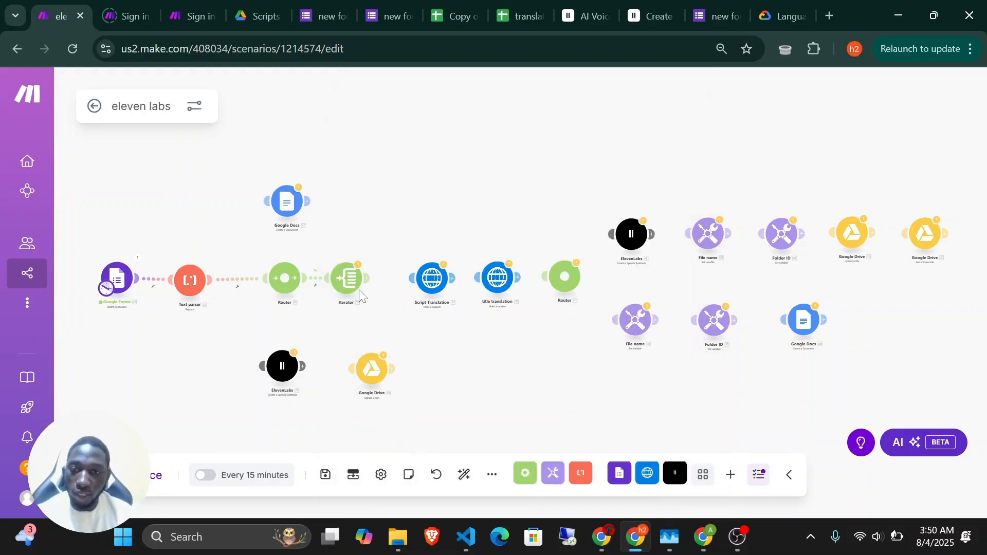
click(411, 277)
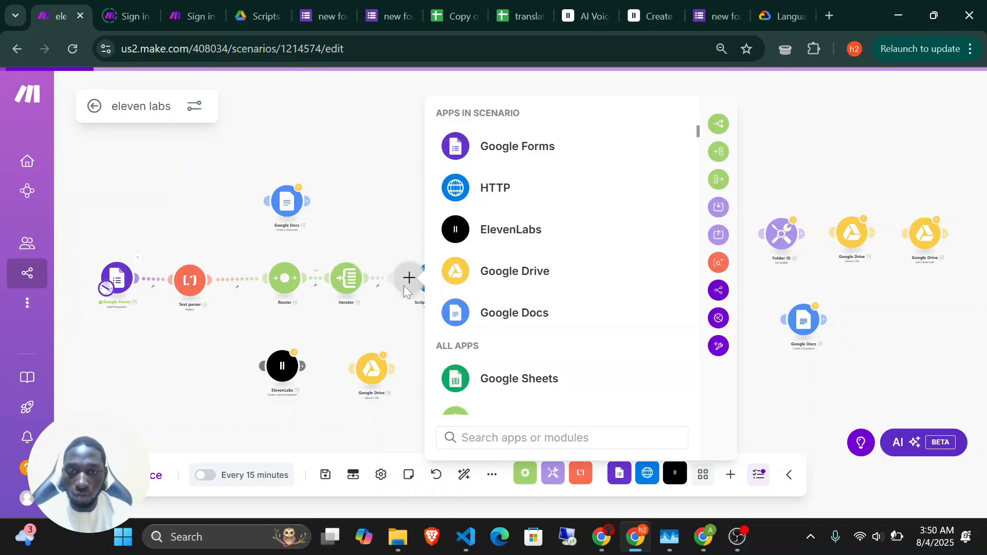
right_click(411, 284)
click(428, 314)
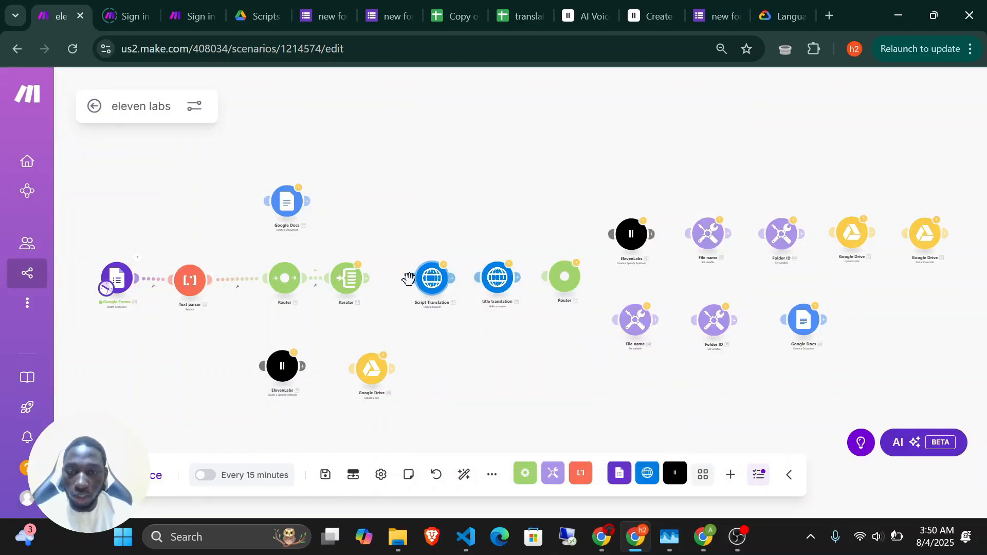
Connect the Iterator to the Script Translation module and select POST as that module's request method.
drag(365, 281, 436, 285)
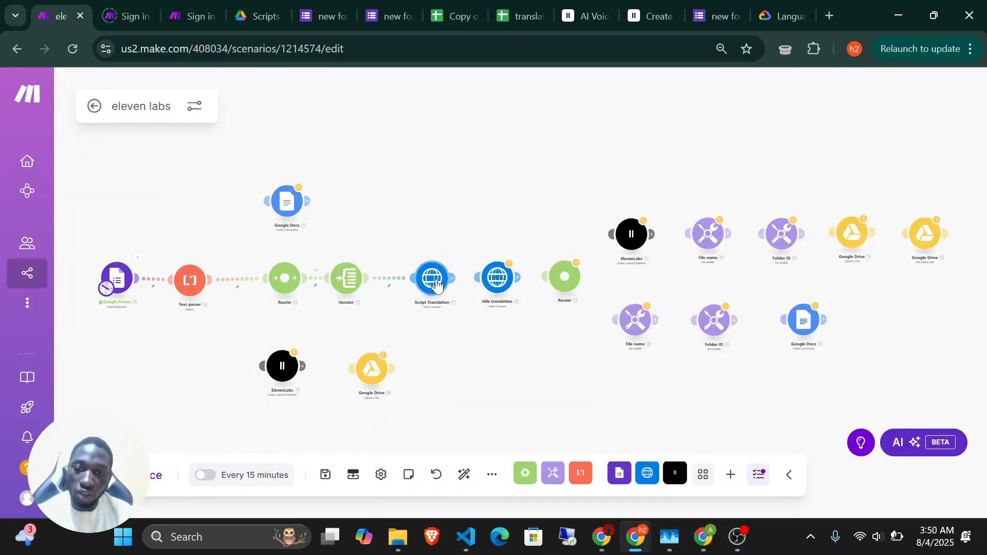
click(435, 282)
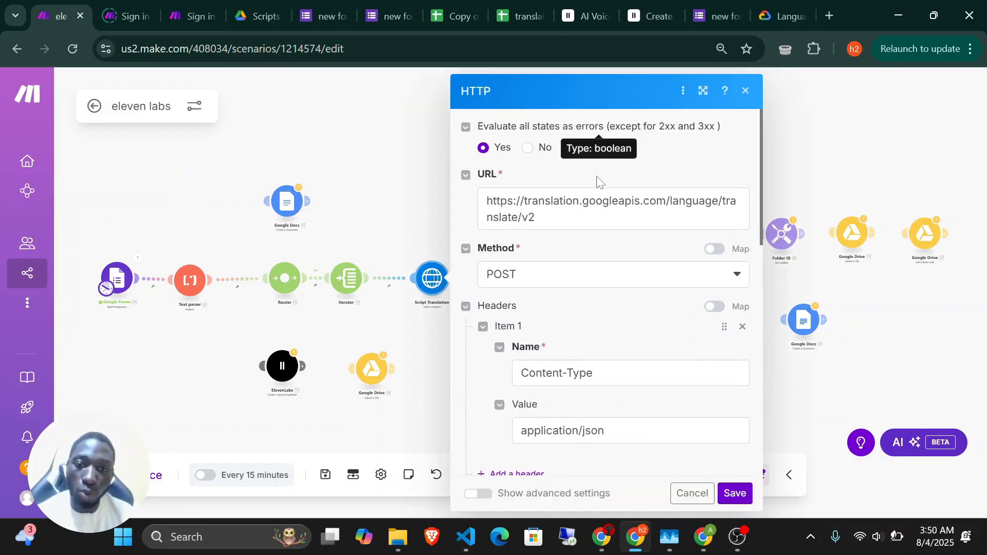
click(574, 274)
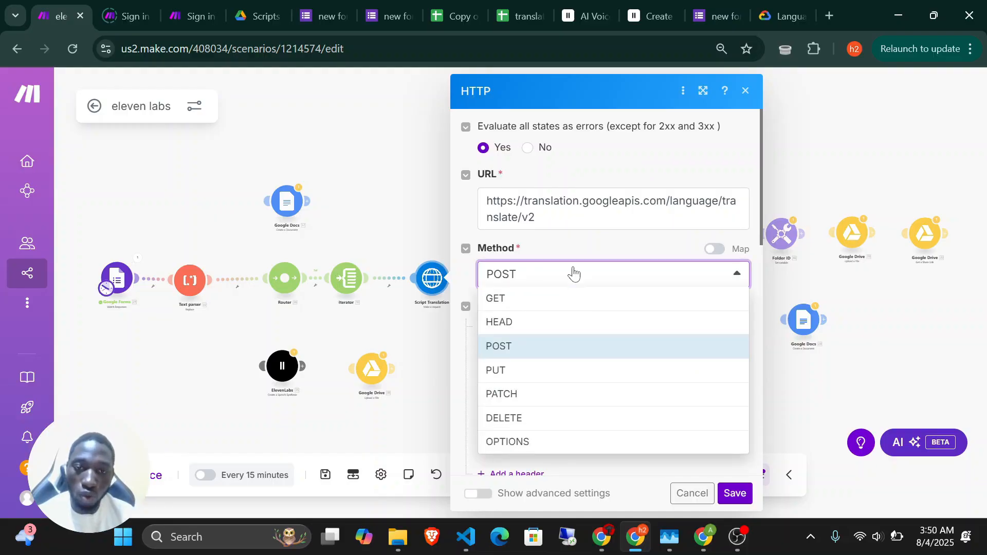
click(553, 354)
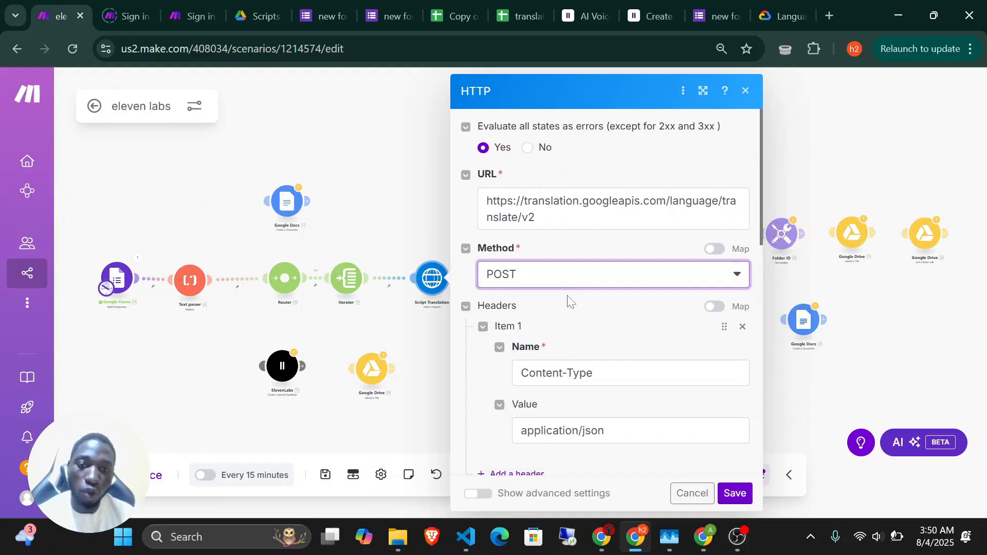
Review the Script Translation request's URL and its Content-Type header name and value.
click(573, 201)
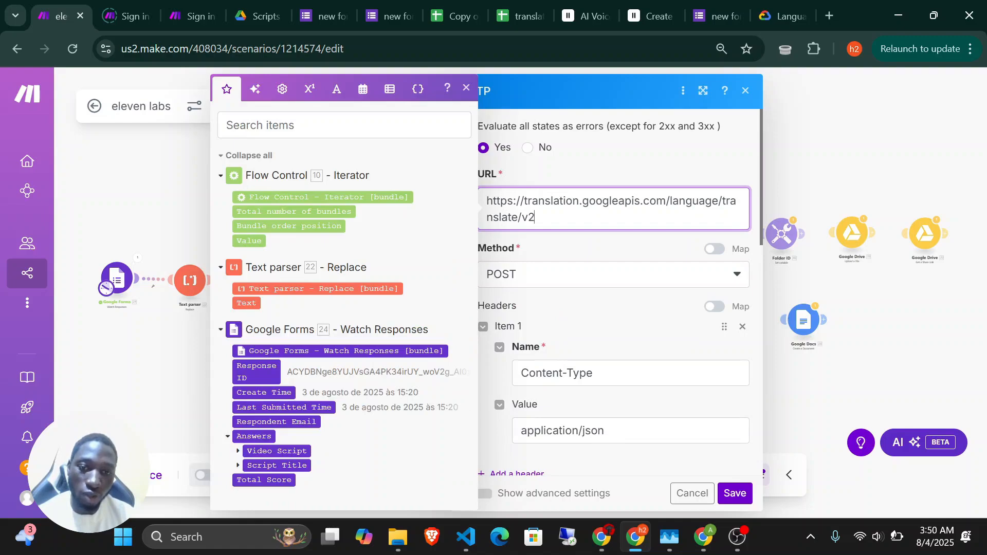
scroll(594, 362, down, 2)
click(596, 360)
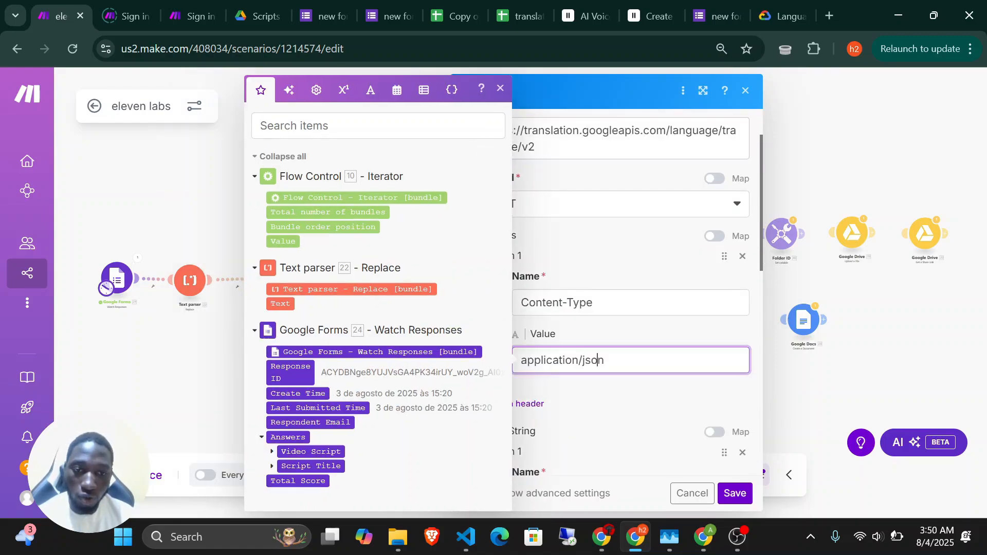
click(612, 282)
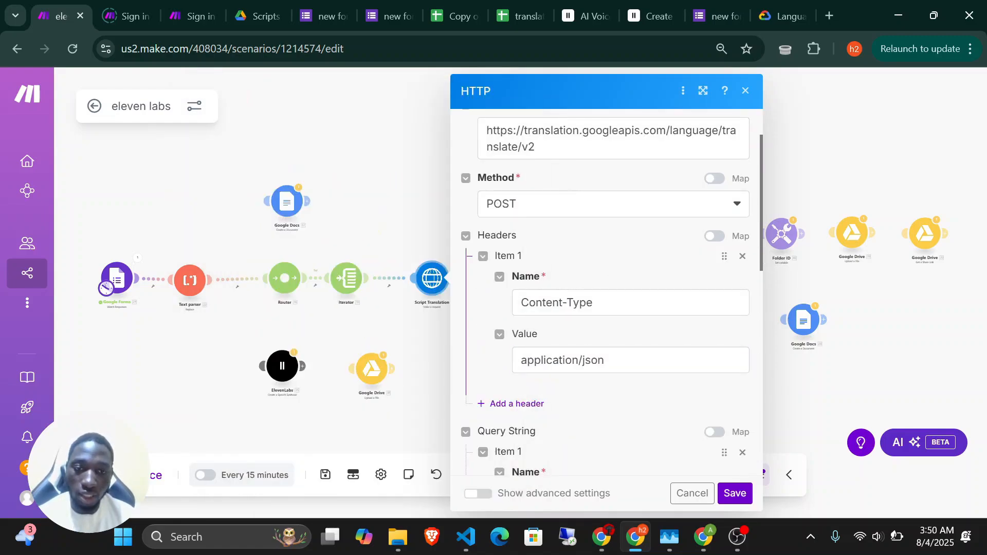
scroll(594, 318, down, 1)
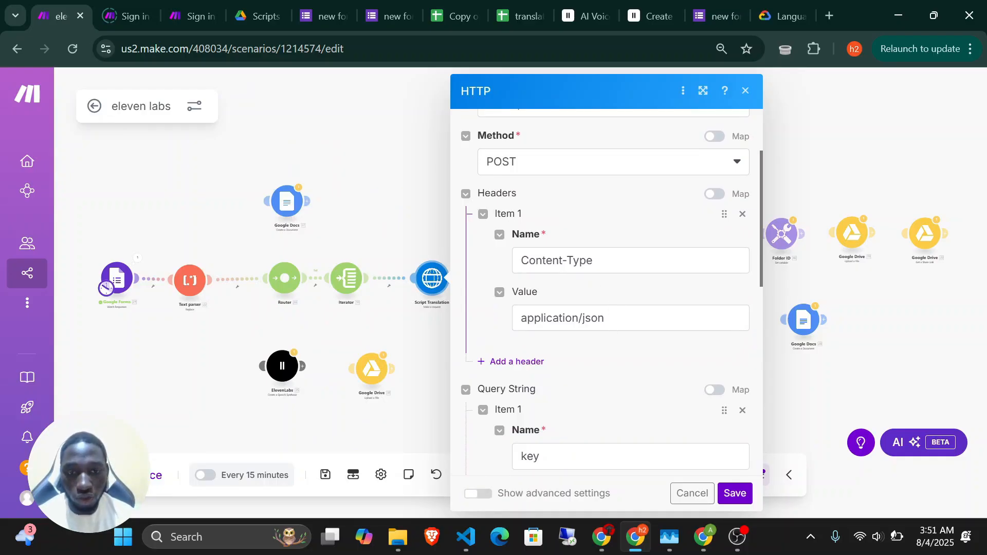
Examine the "key" query string parameter of the Script Translation request and the API key in its value field.
scroll(606, 327, down, 4)
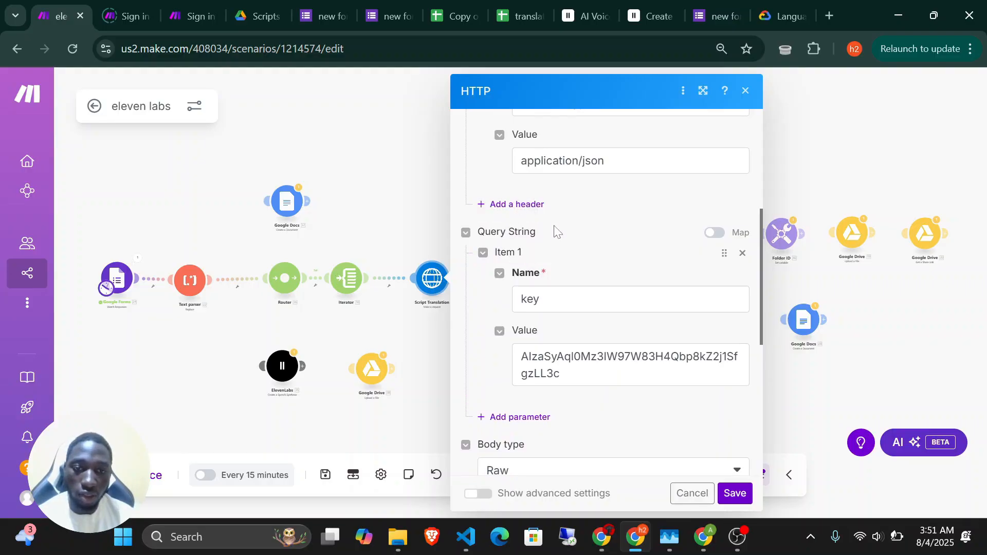
scroll(550, 267, down, 1)
scroll(547, 302, up, 2)
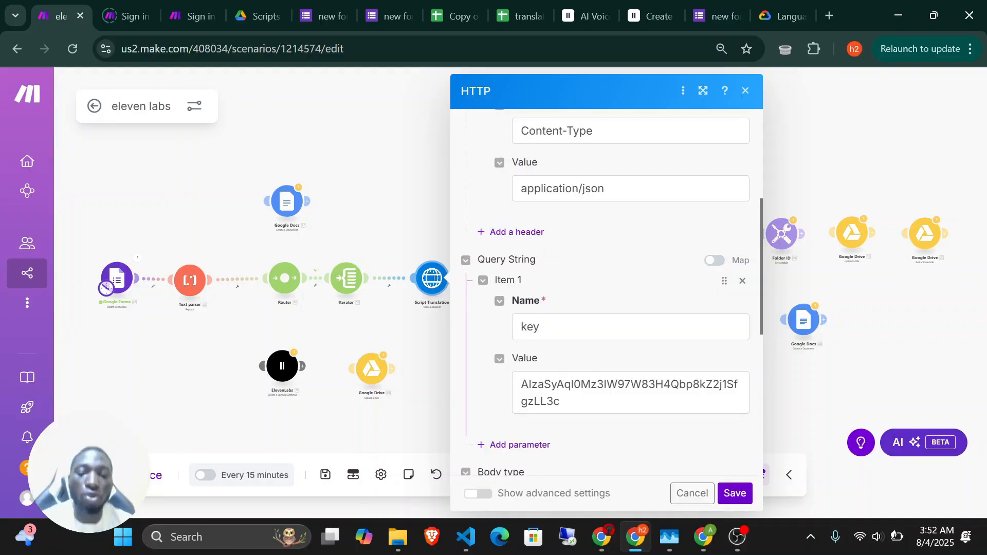
click(625, 329)
click(642, 402)
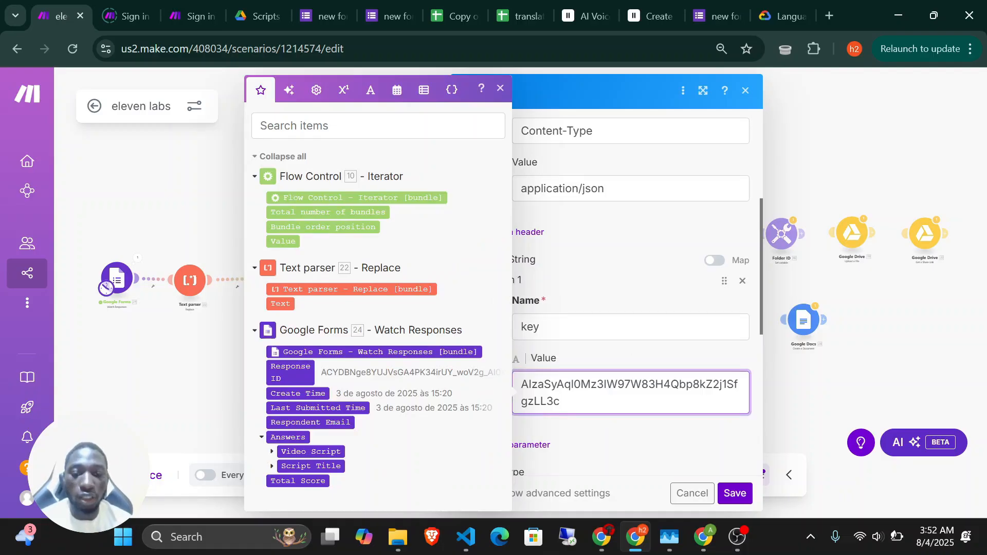
drag(561, 401, 520, 386)
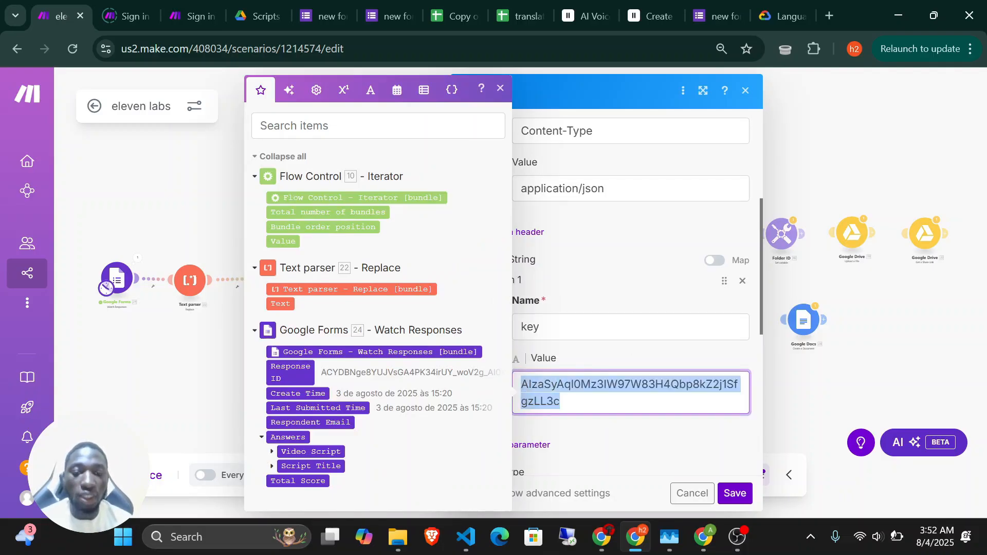
click(638, 401)
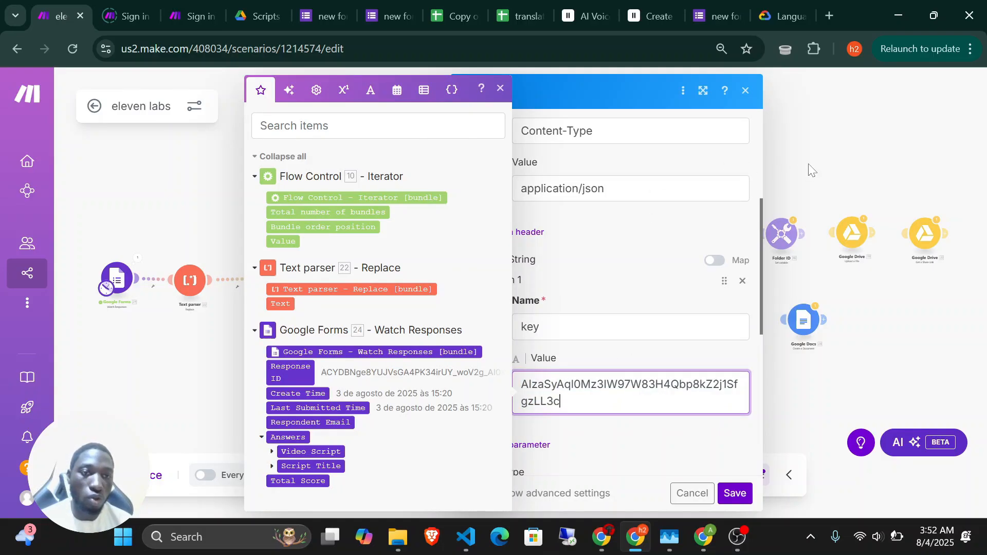
Highlight the whole API key value in the Script Translation request's query string and inspect it without changing it.
click(678, 162)
scroll(657, 402, down, 2)
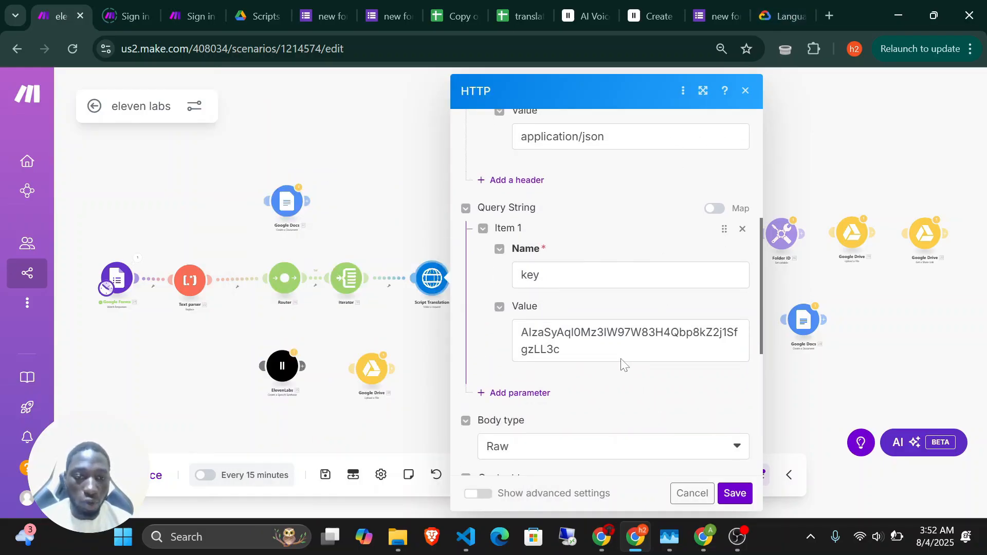
double_click(622, 355)
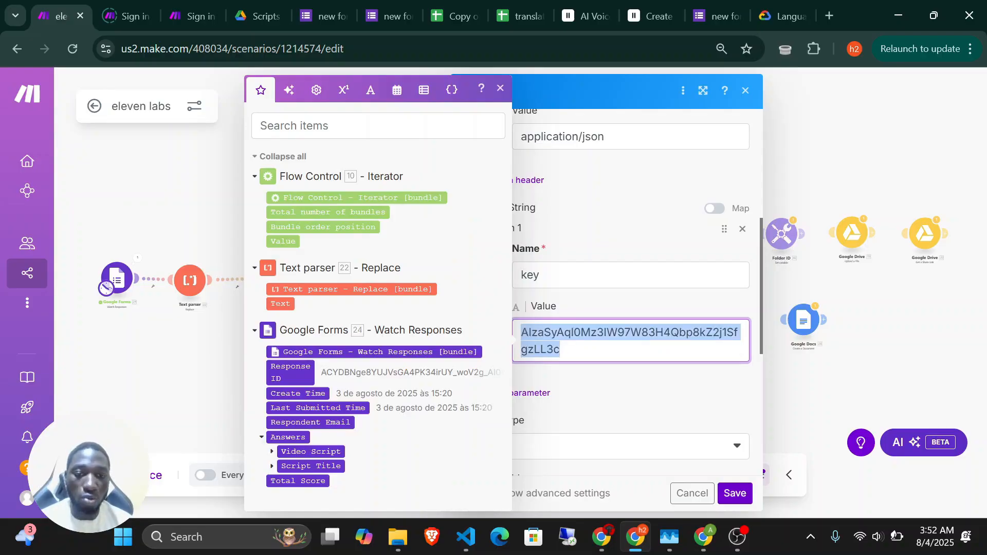
click(621, 354)
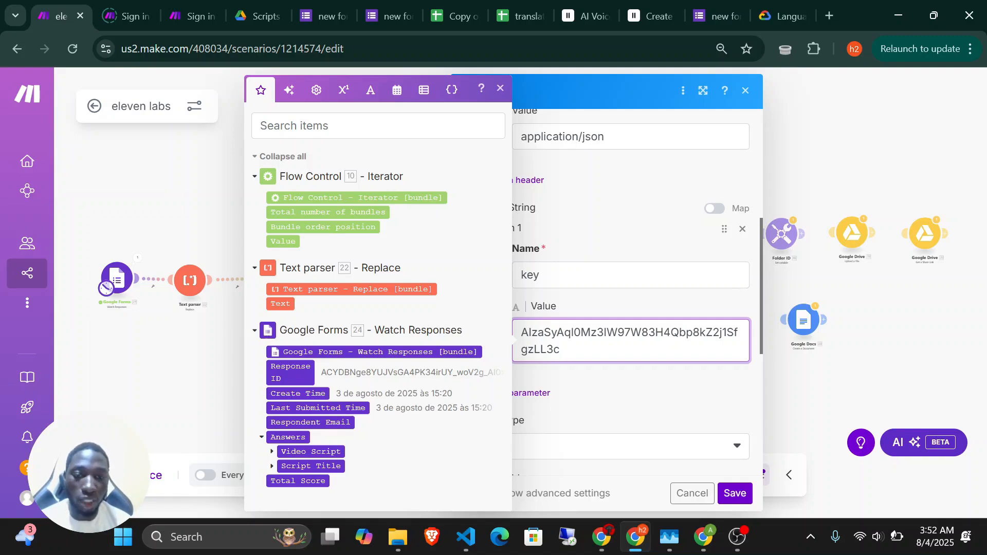
click(581, 378)
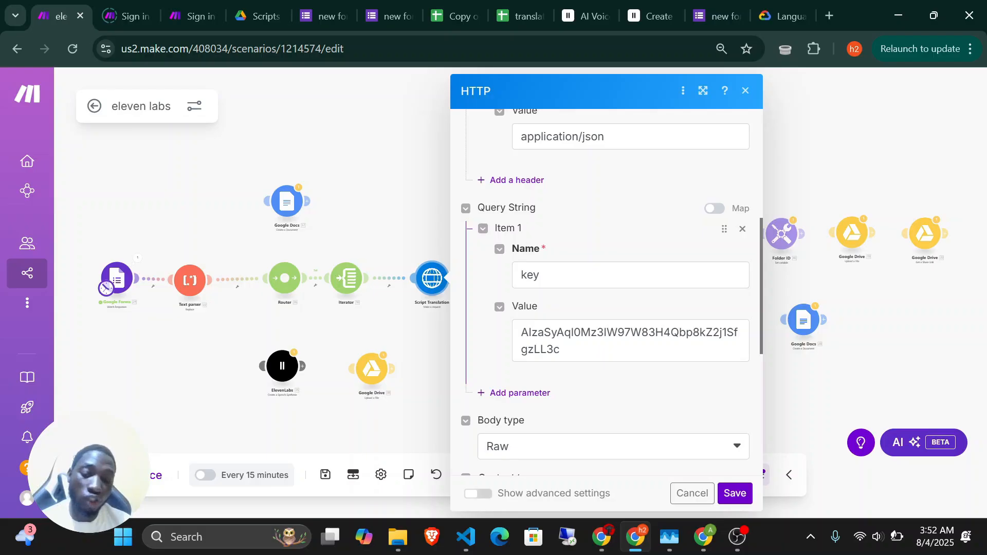
drag(563, 350, 521, 333)
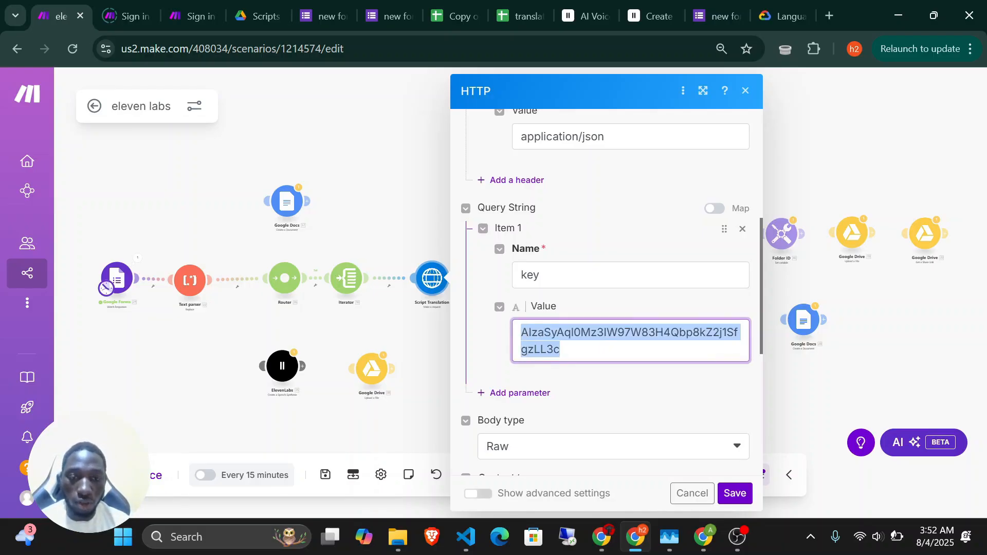
scroll(576, 360, down, 1)
click(576, 363)
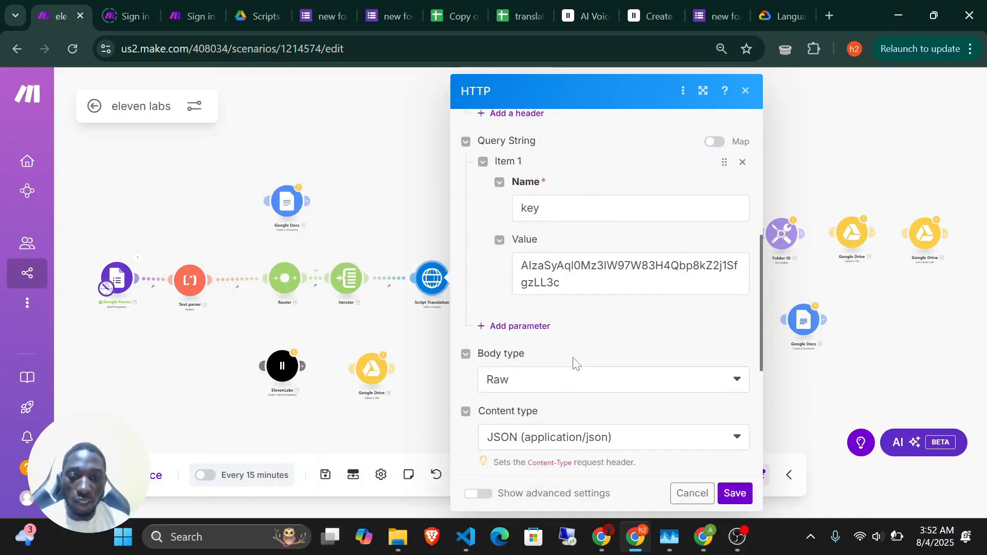
Review the Script Translation request's body type, the available content type options and the JSON request content.
scroll(574, 362, down, 4)
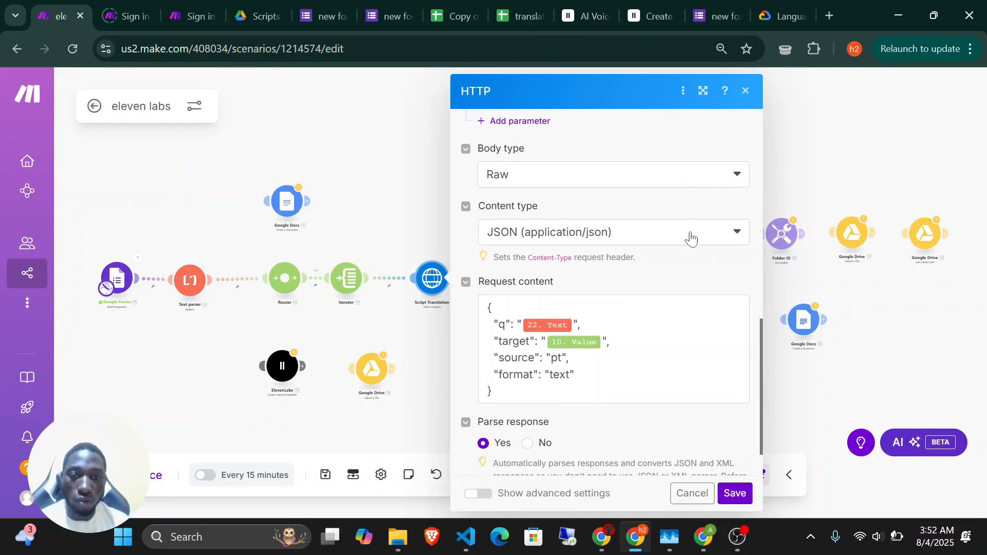
click(711, 241)
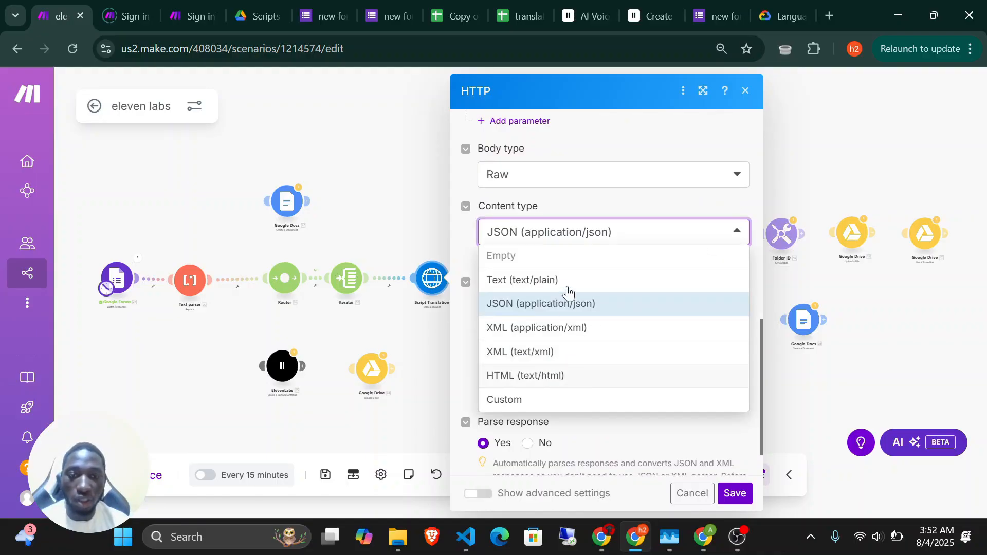
click(643, 206)
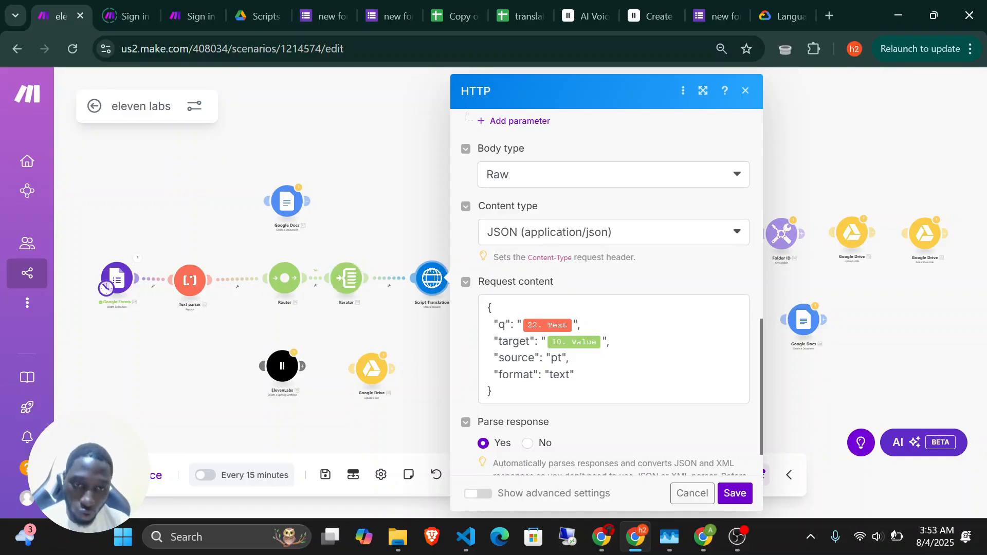
click(583, 375)
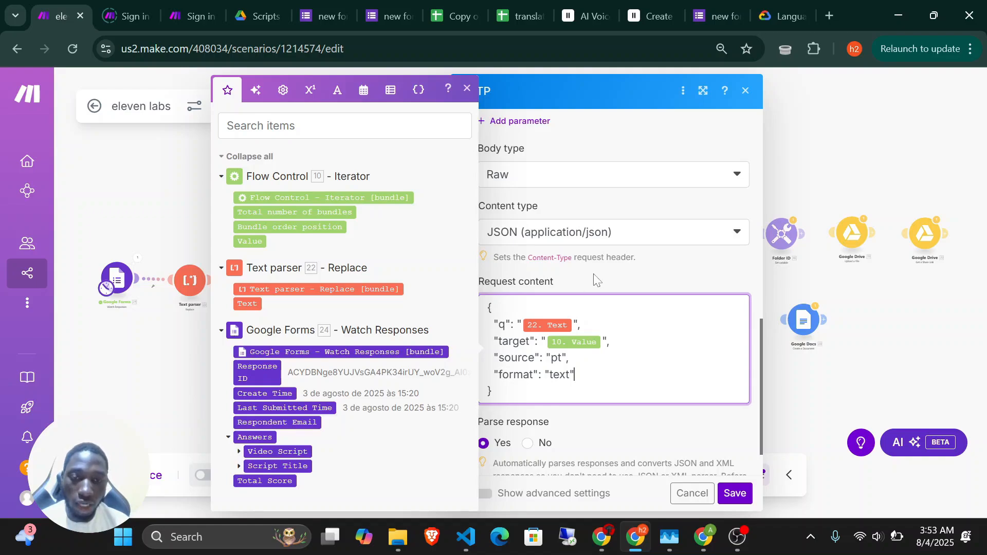
Switch to the Google Cloud Translation documentation, open its API and references section and dismiss the page search.
click(785, 3)
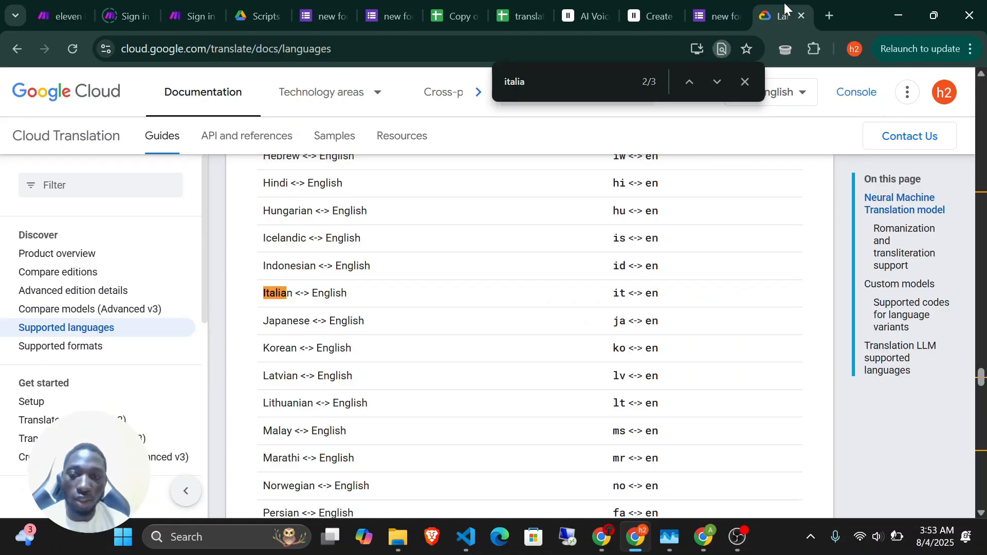
scroll(255, 320, up, 6)
click(255, 147)
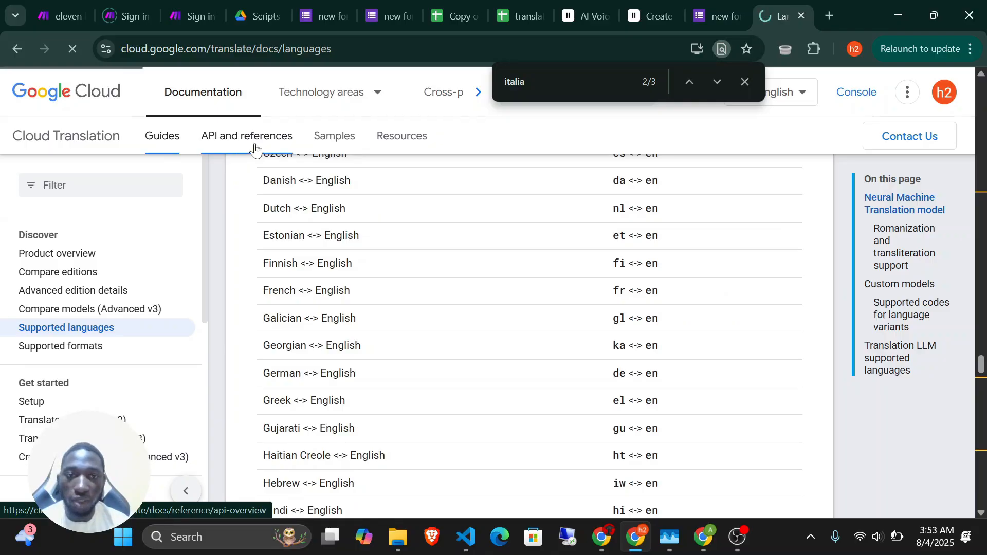
click(746, 82)
scroll(449, 335, down, 10)
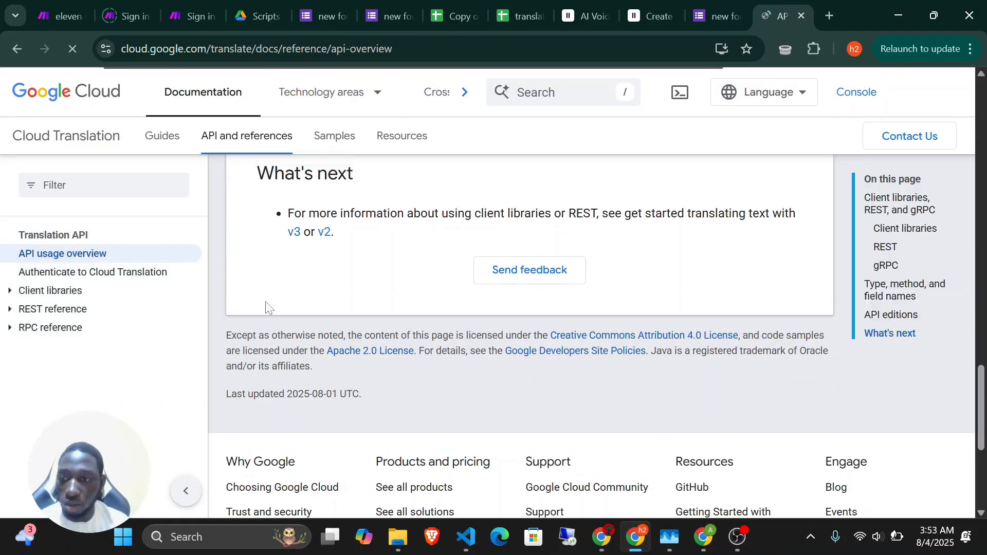
Open the translate method in the Basic REST reference and examine its request URL and query parameters.
click(67, 309)
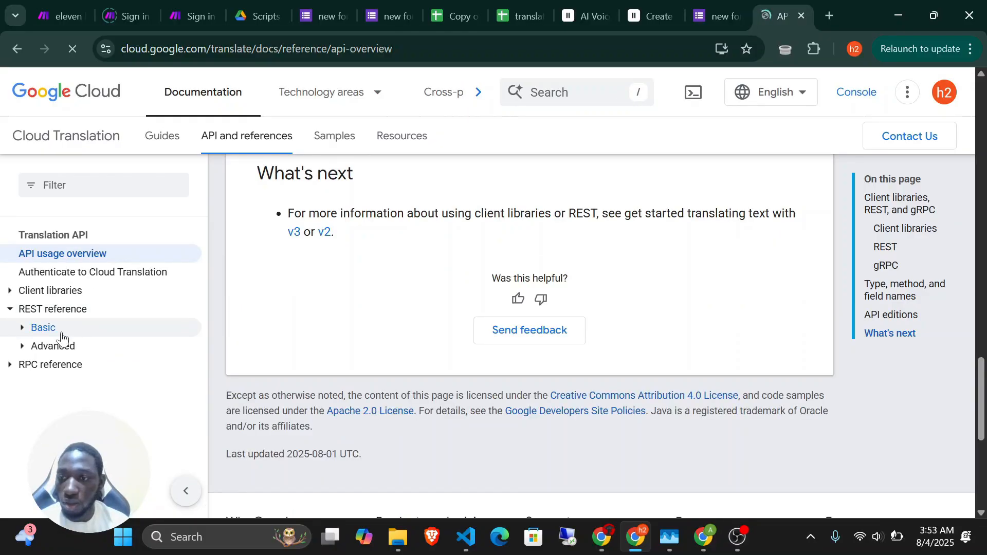
click(61, 334)
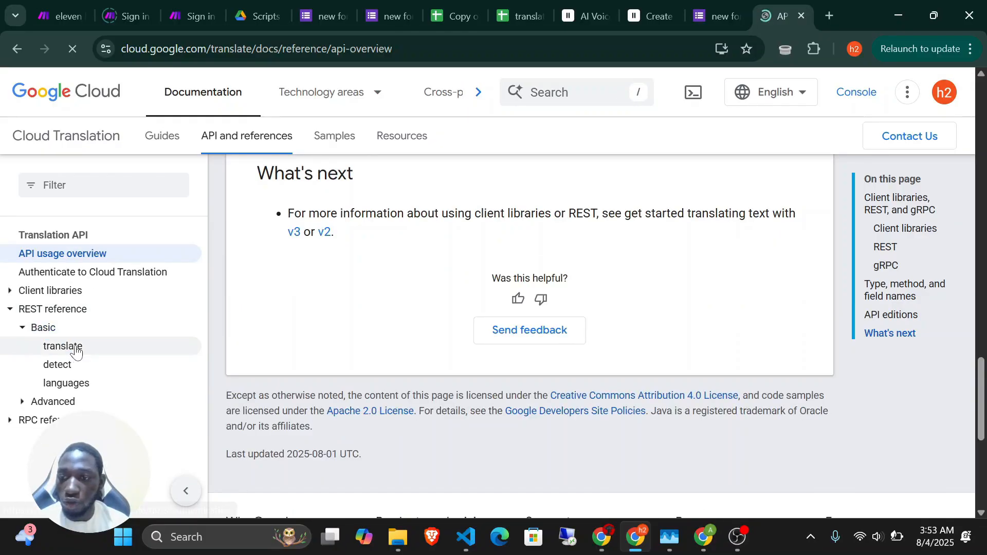
click(74, 349)
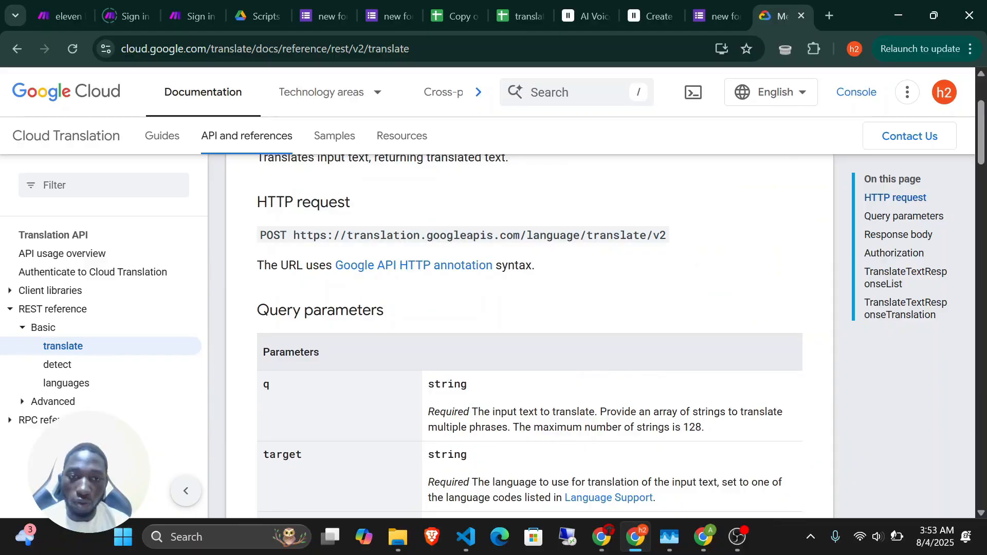
drag(668, 235, 293, 235)
scroll(355, 332, down, 10)
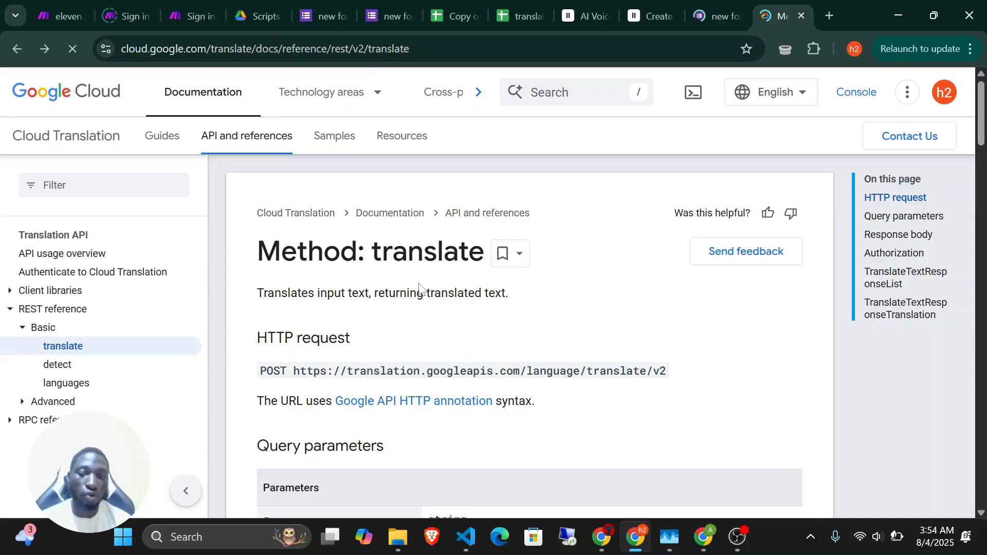
Return to the "eleven labs" scenario, close the Script Translation settings and review the title translation module's request settings and content.
click(63, 16)
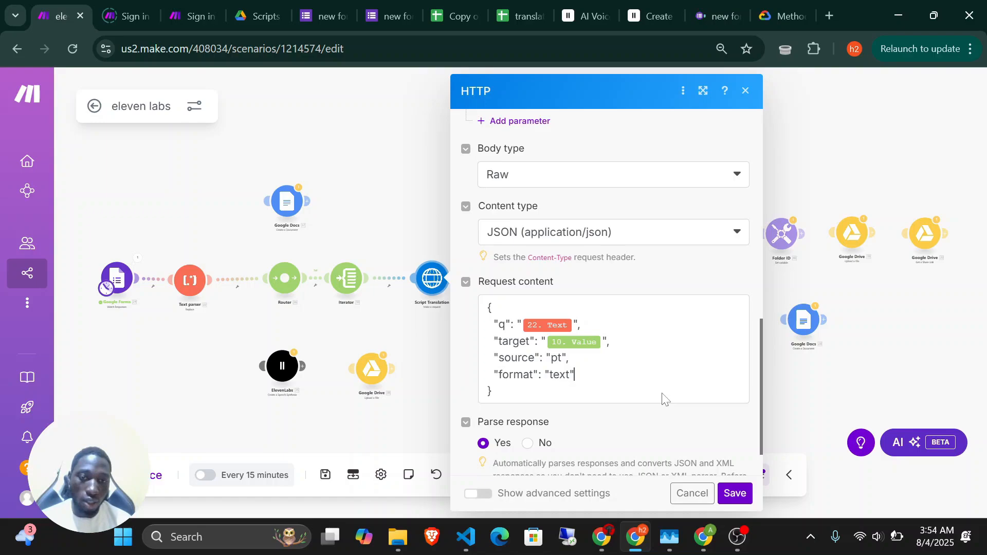
key(Escape)
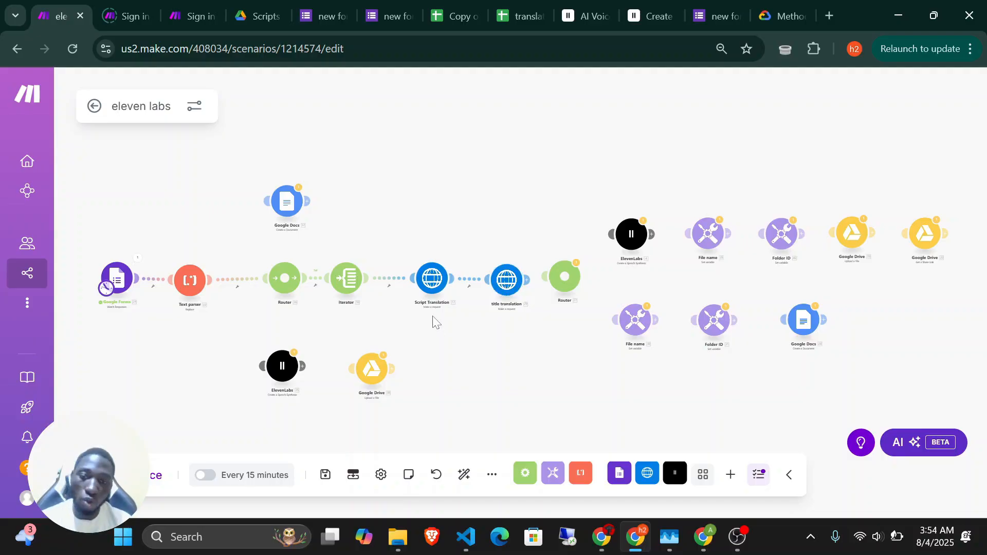
click(507, 283)
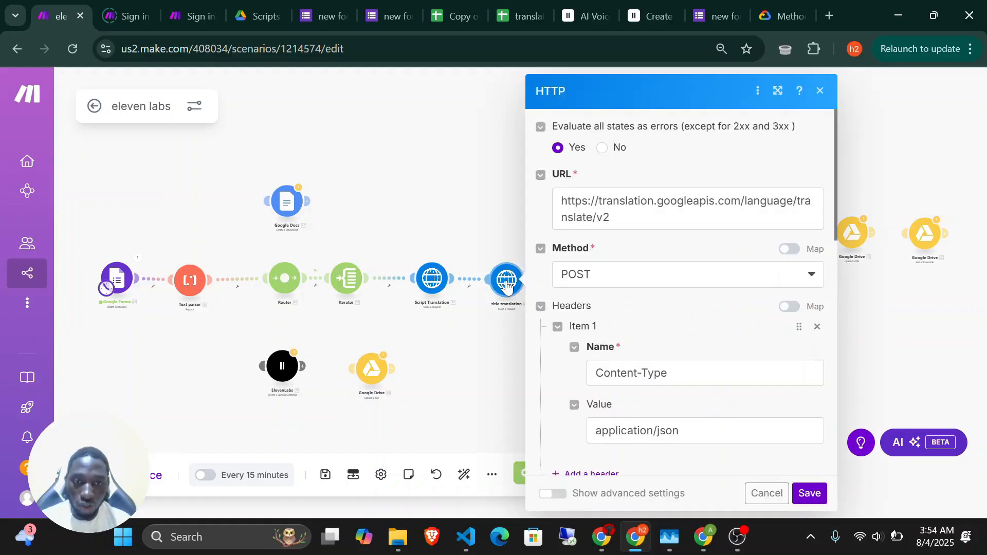
scroll(672, 409, down, 2)
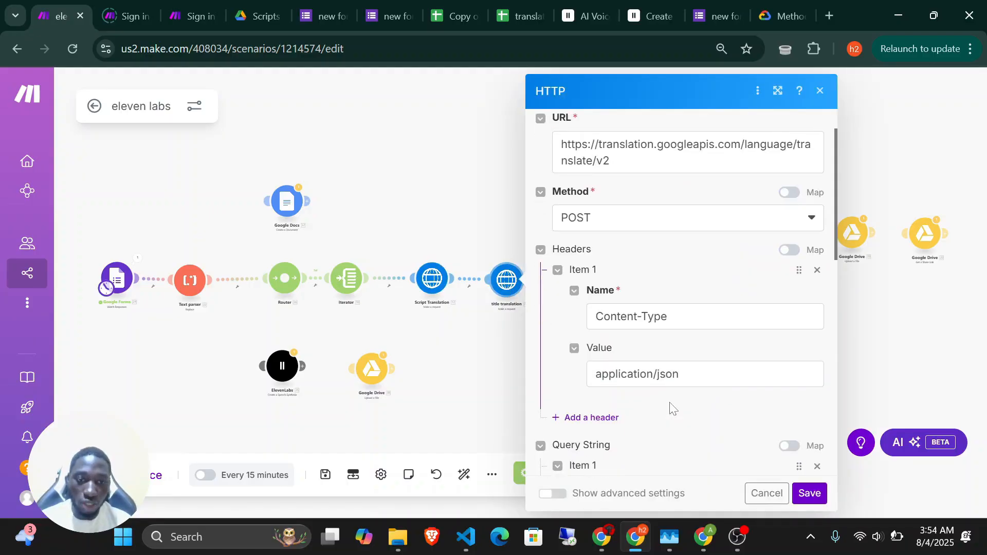
scroll(672, 409, down, 3)
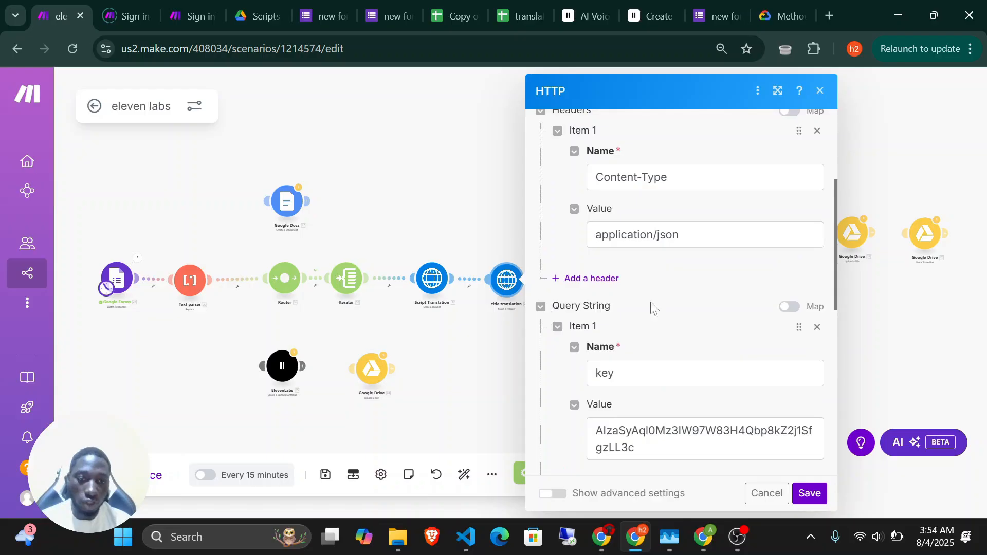
scroll(651, 308, down, 7)
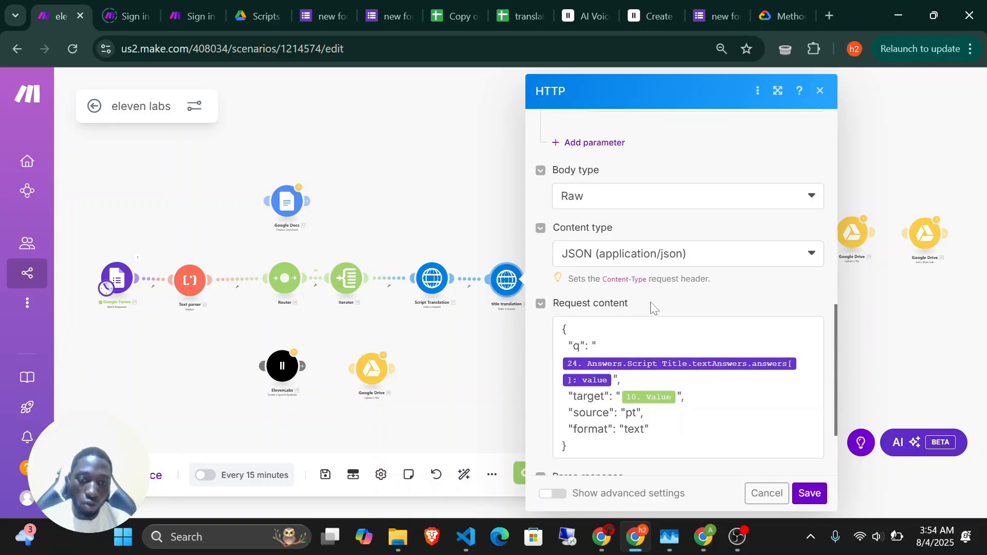
scroll(651, 308, down, 1)
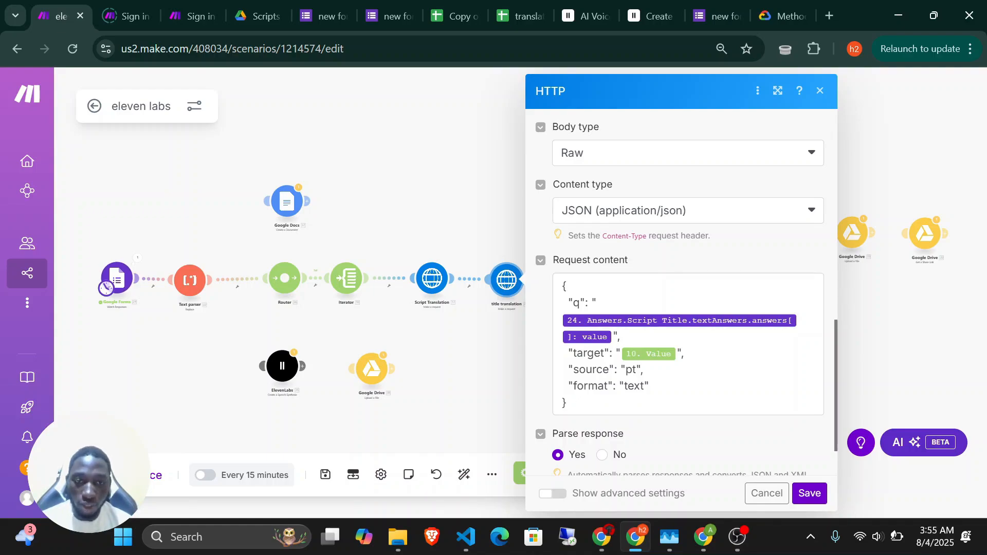
Clear the "q" value in the title translation's request content and map it to the text answer value of the Google Forms Script Title.
click(614, 337)
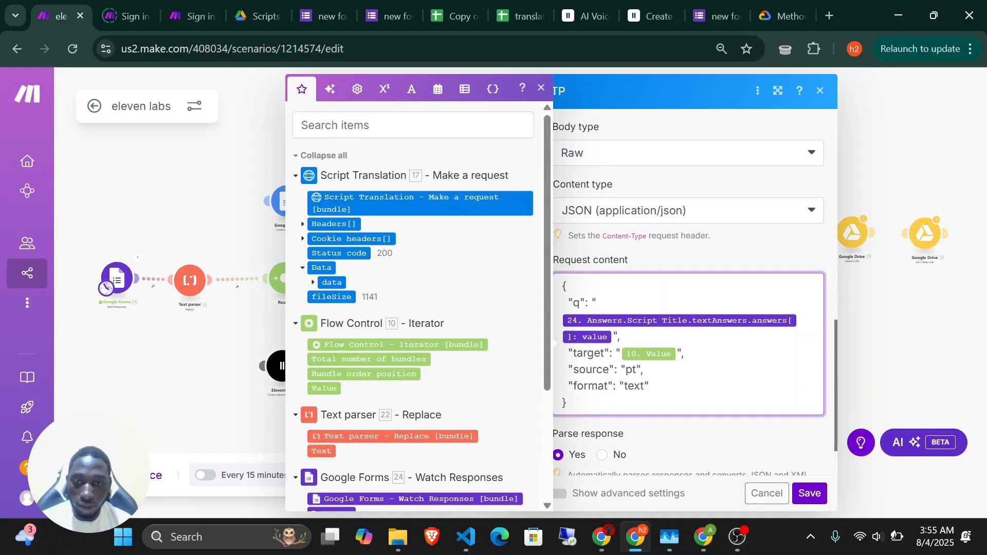
scroll(343, 395, down, 4)
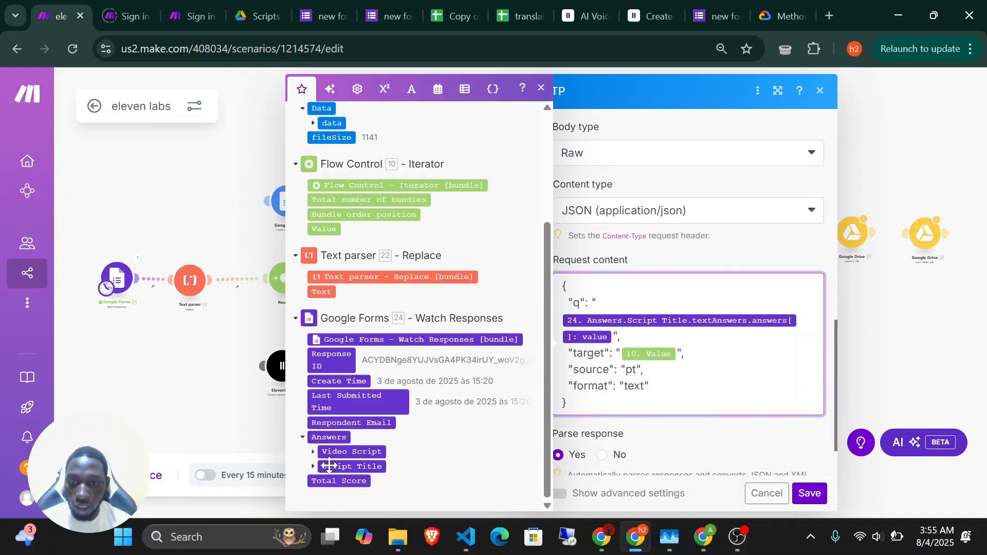
click(313, 466)
scroll(364, 463, down, 1)
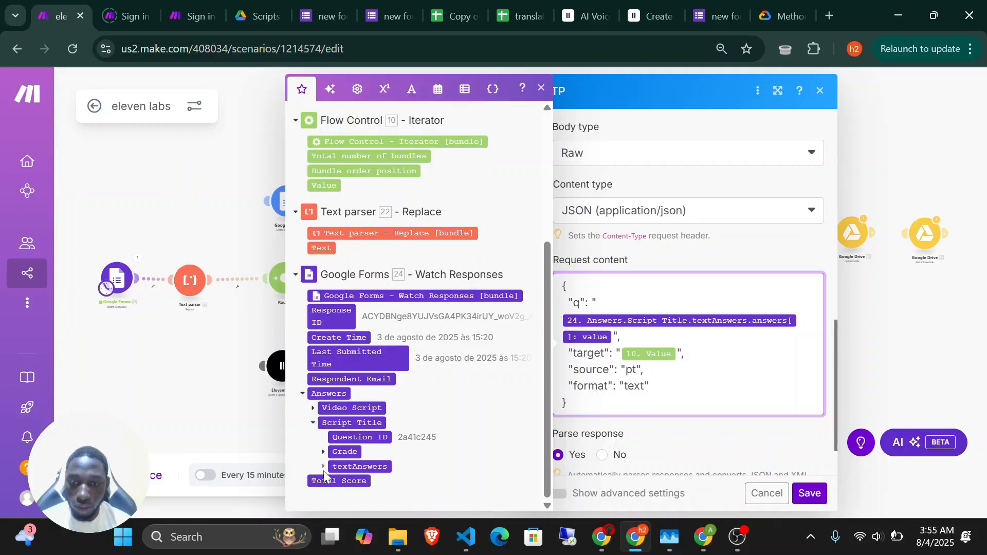
click(323, 467)
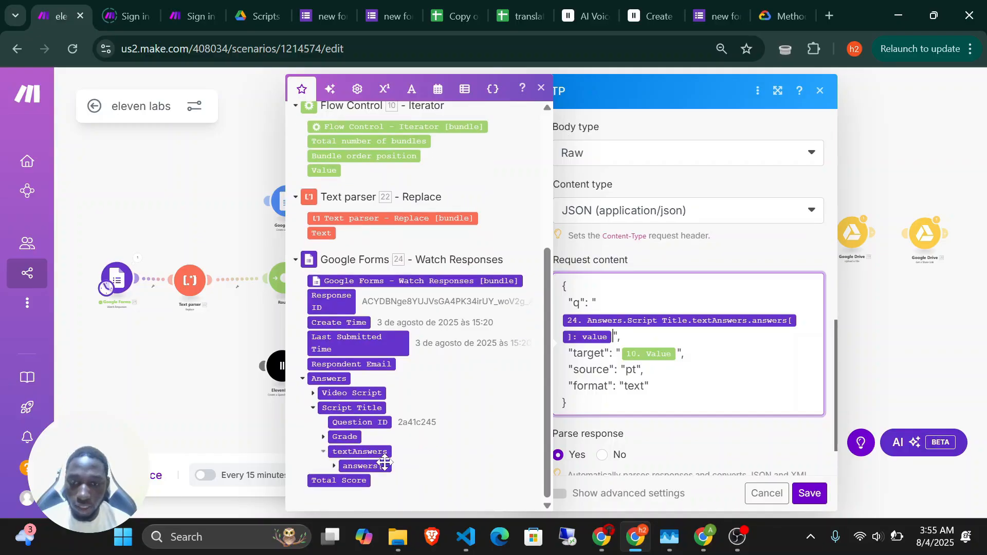
click(334, 470)
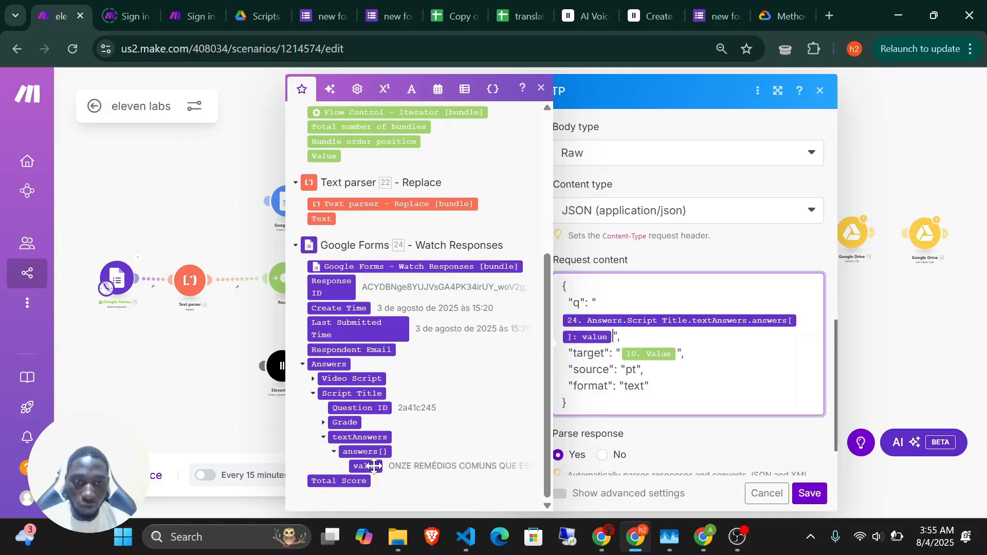
click(612, 337)
key(BackSpace)
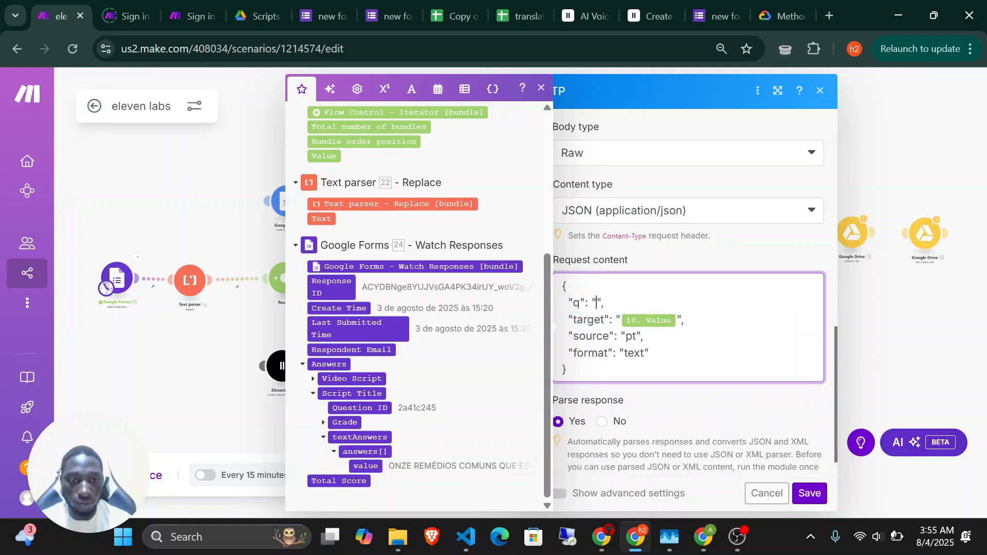
click(370, 466)
click(646, 370)
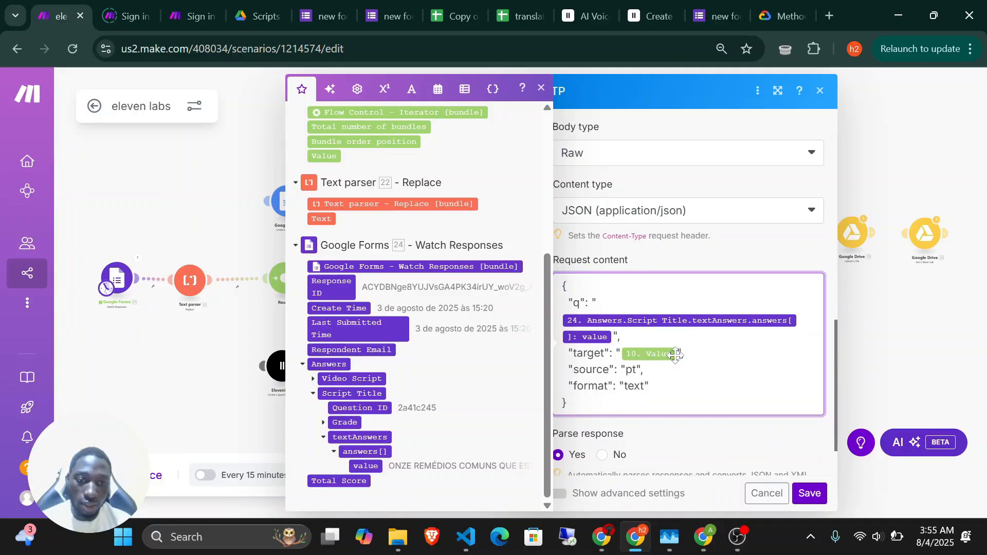
scroll(376, 263, up, 2)
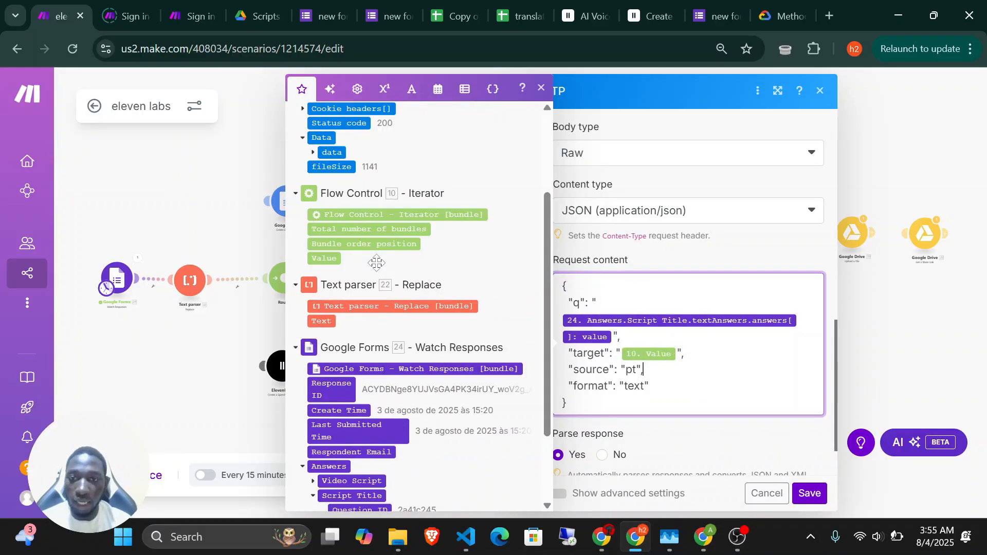
scroll(376, 263, up, 1)
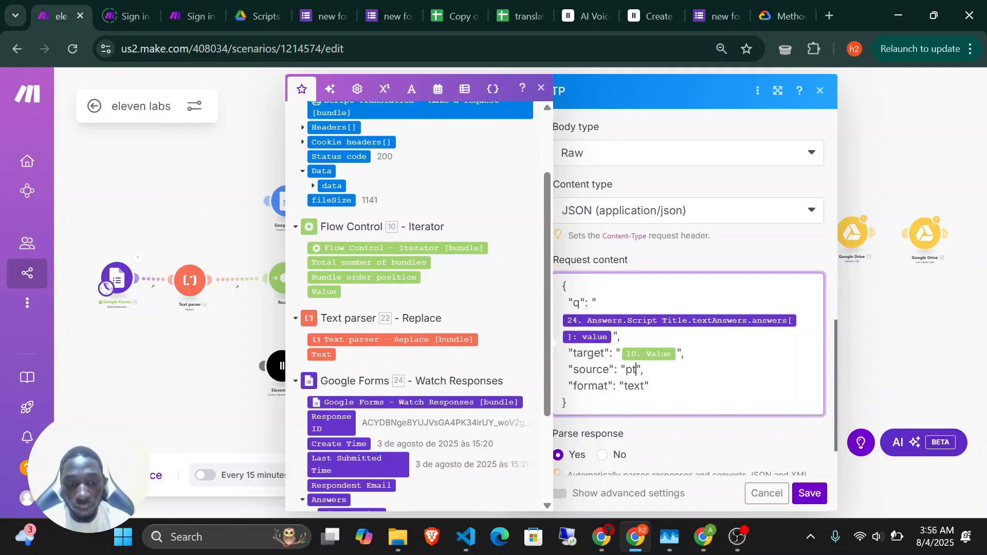
key(BackSpace)
key(BackSpace)
text(en)
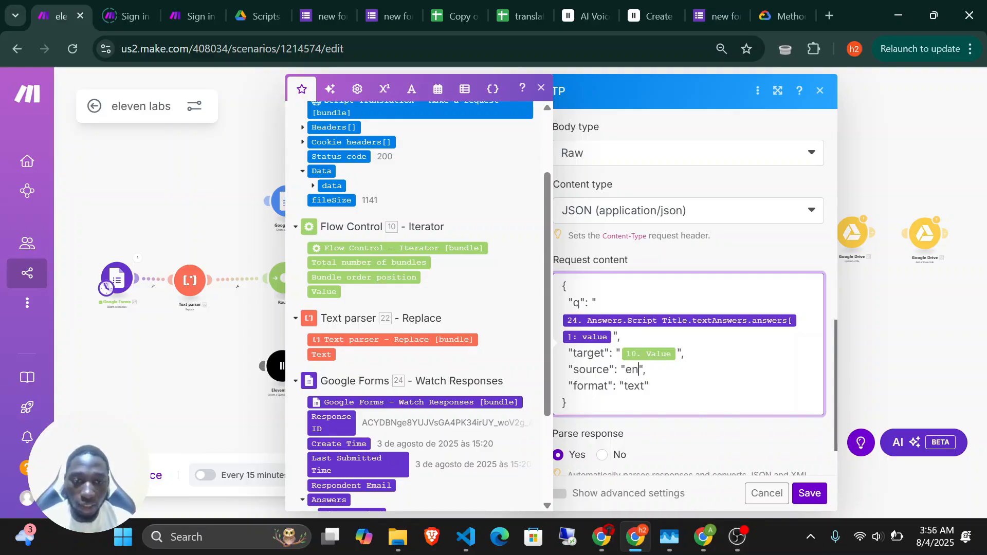
key(BackSpace)
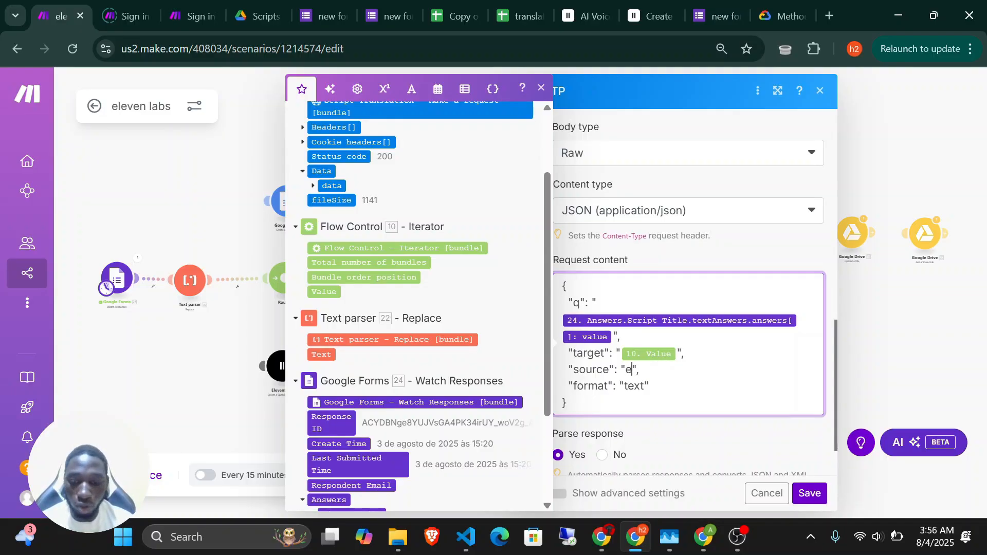
key(BackSpace)
text(pt)
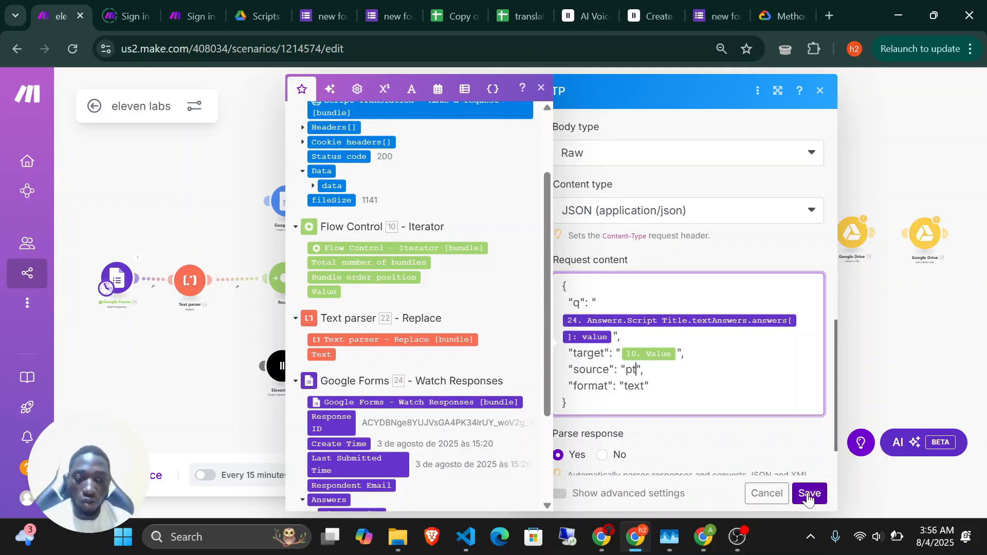
Save the title translation settings and link the unconnected upper ElevenLabs module to the router that follows title translation.
click(808, 495)
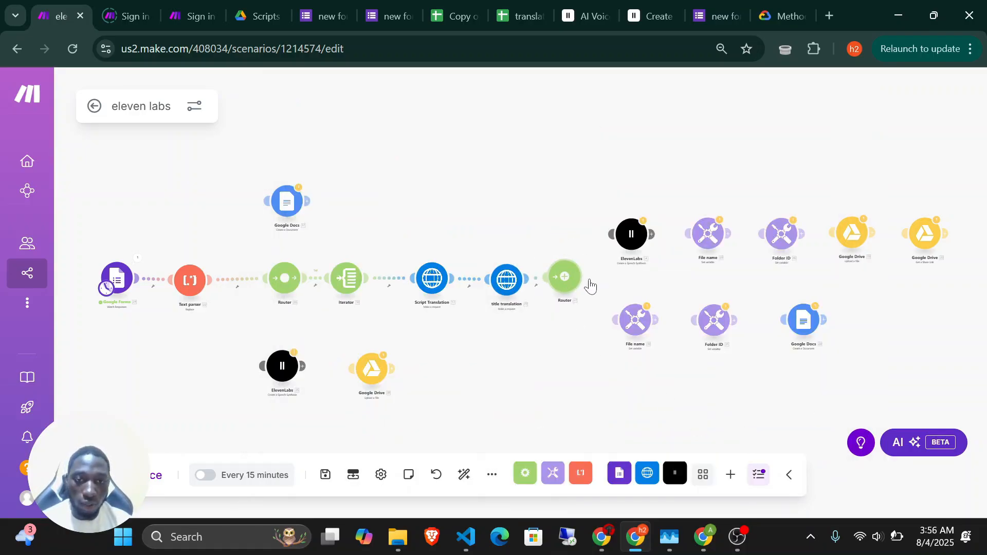
drag(563, 281, 576, 282)
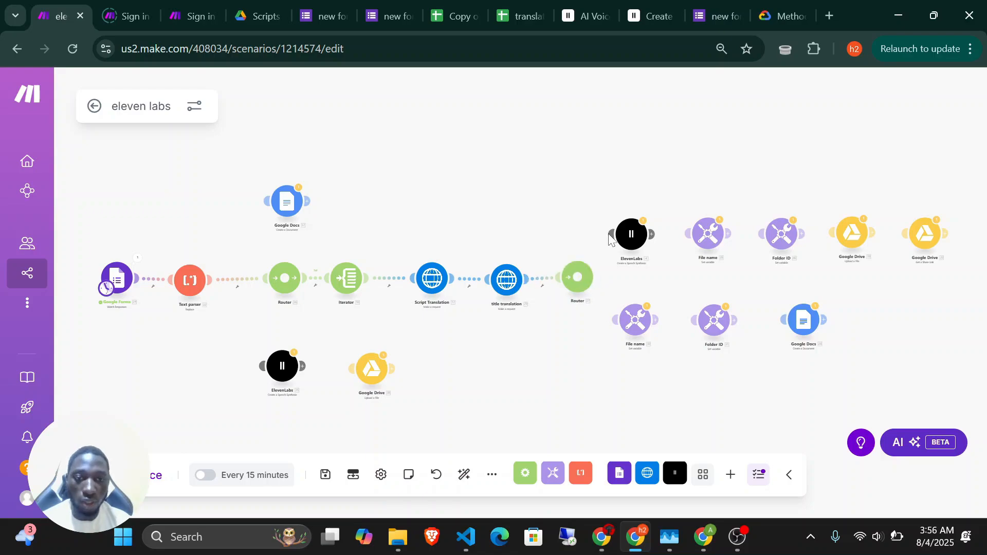
drag(615, 237, 578, 271)
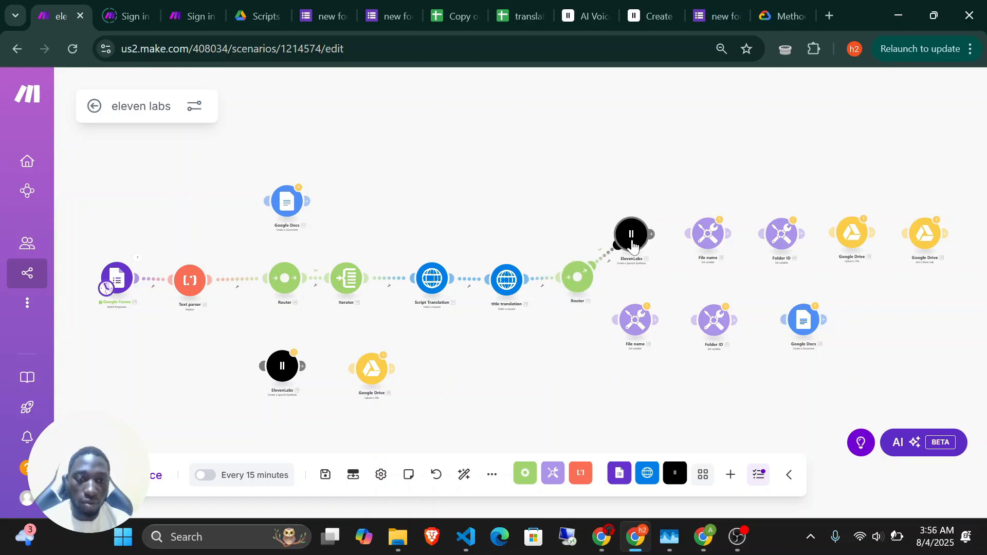
Review the newly linked ElevenLabs module's connection, voice, model and mapped text, keeping My ElevenLabs connection, and save the module.
click(632, 237)
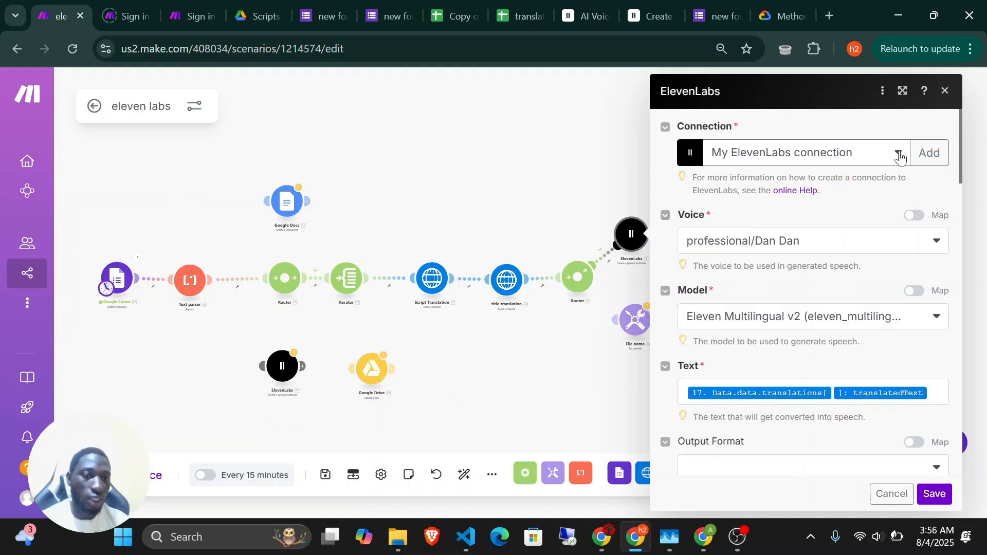
click(900, 156)
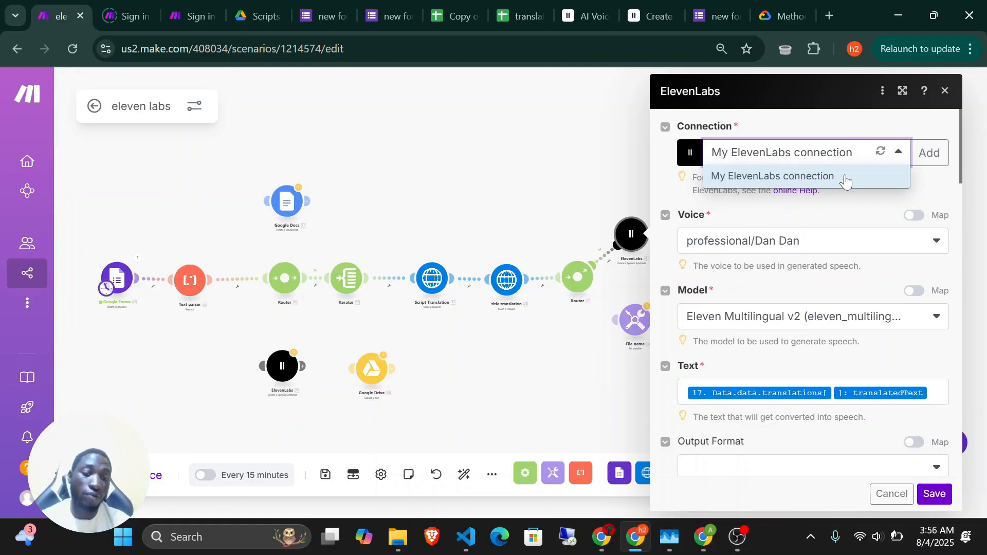
click(846, 181)
click(851, 250)
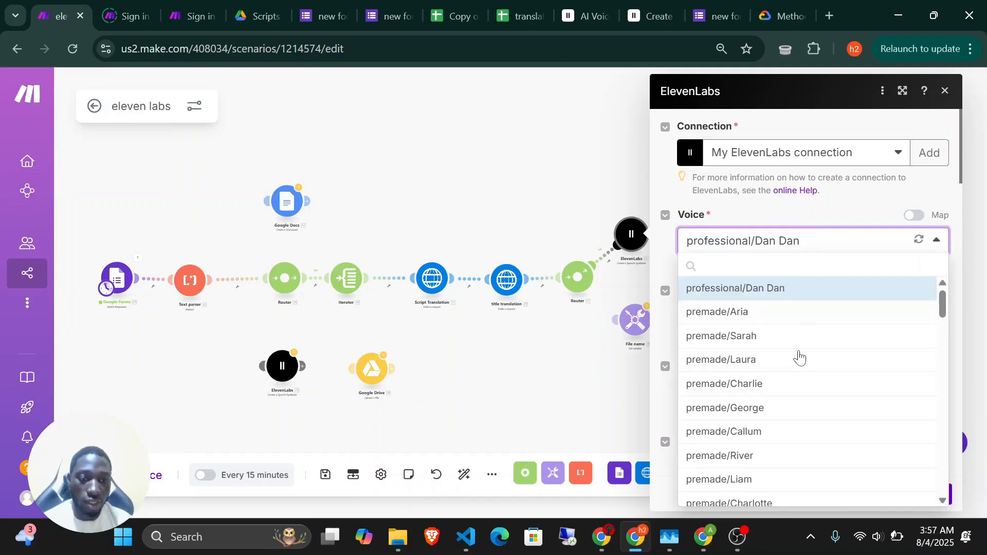
click(858, 231)
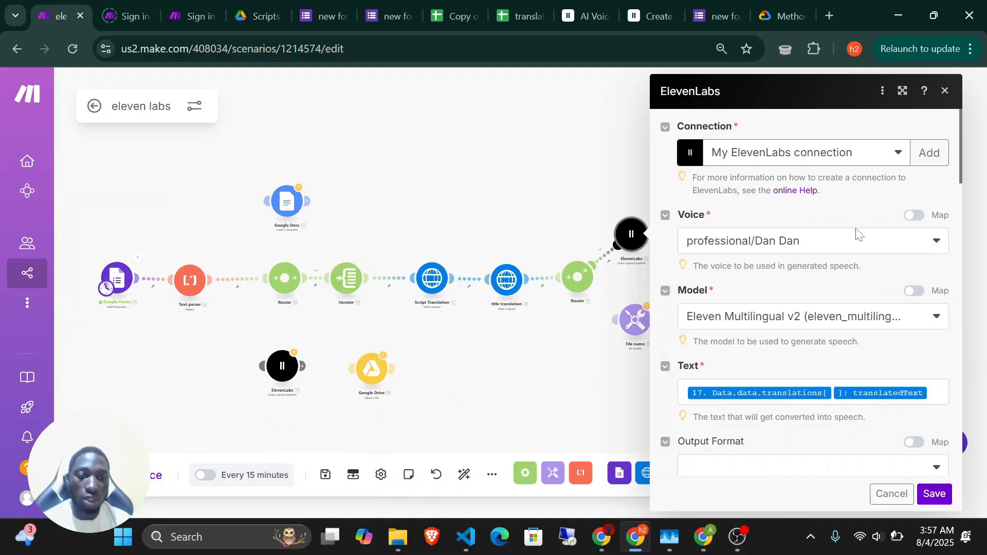
click(936, 315)
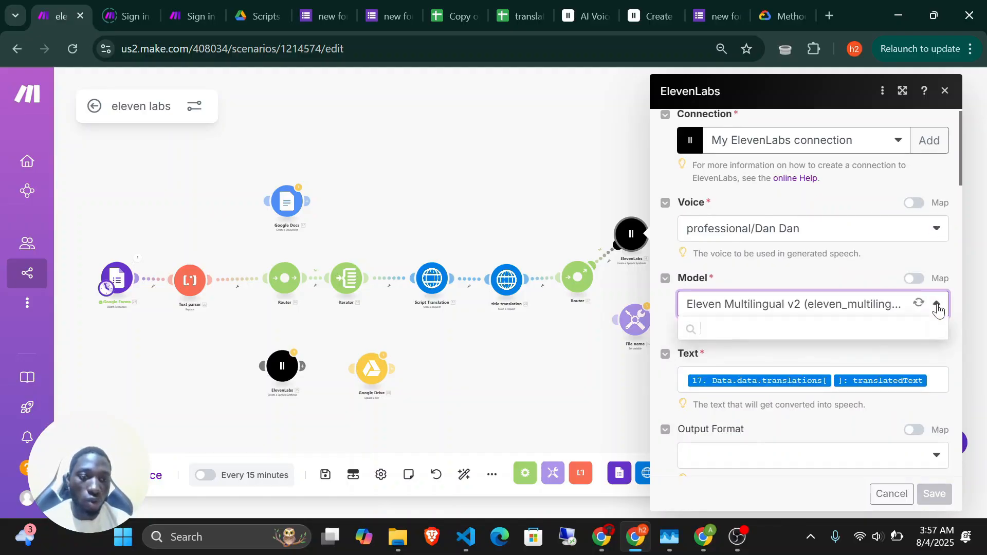
click(823, 308)
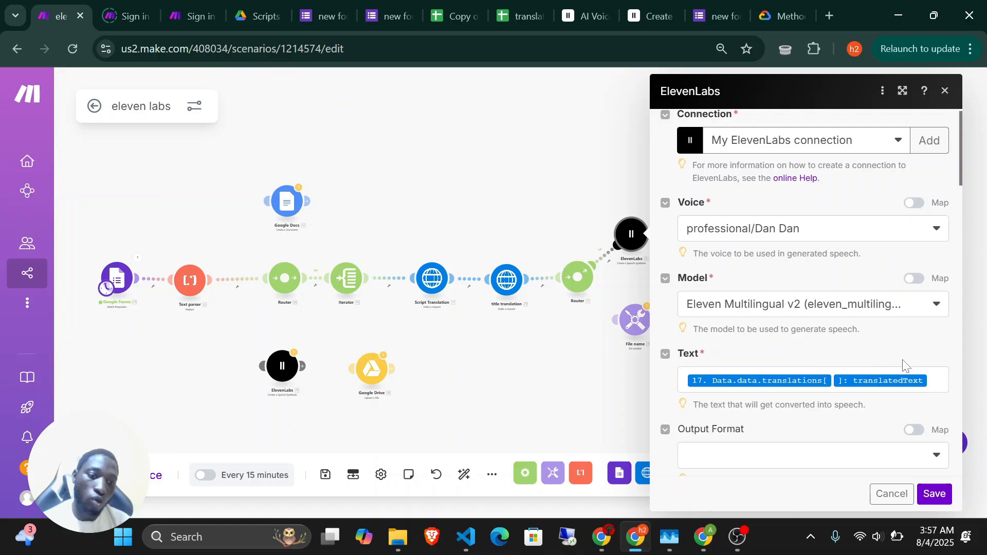
click(932, 382)
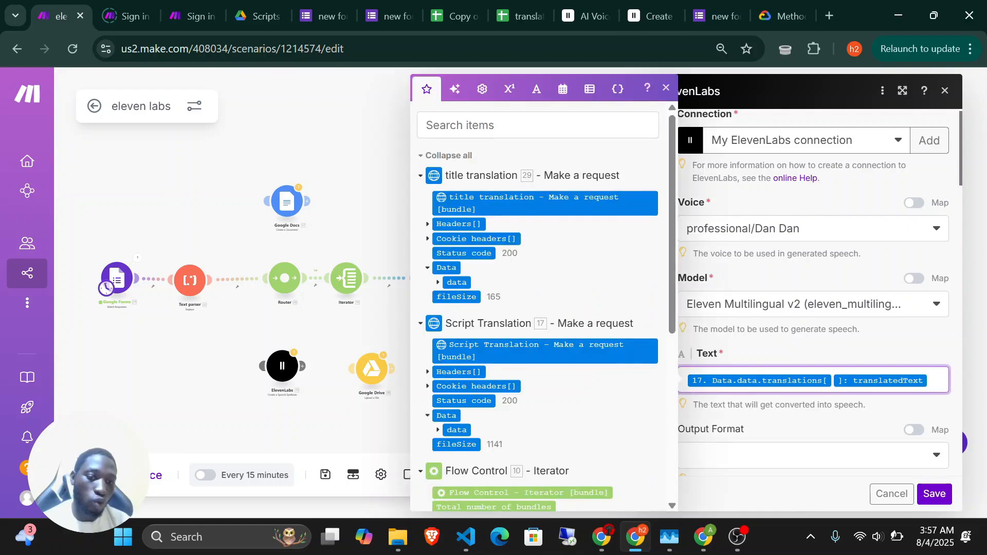
click(917, 335)
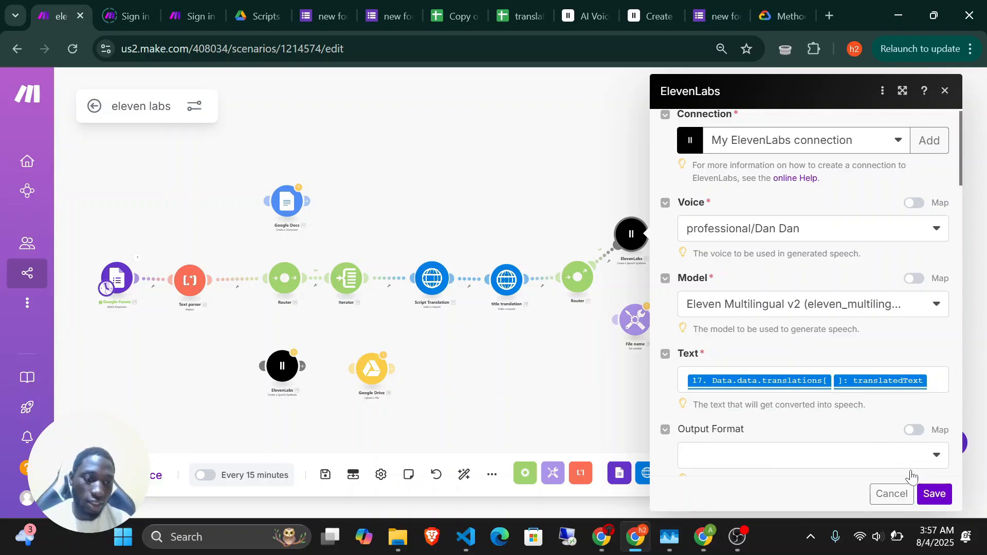
click(932, 494)
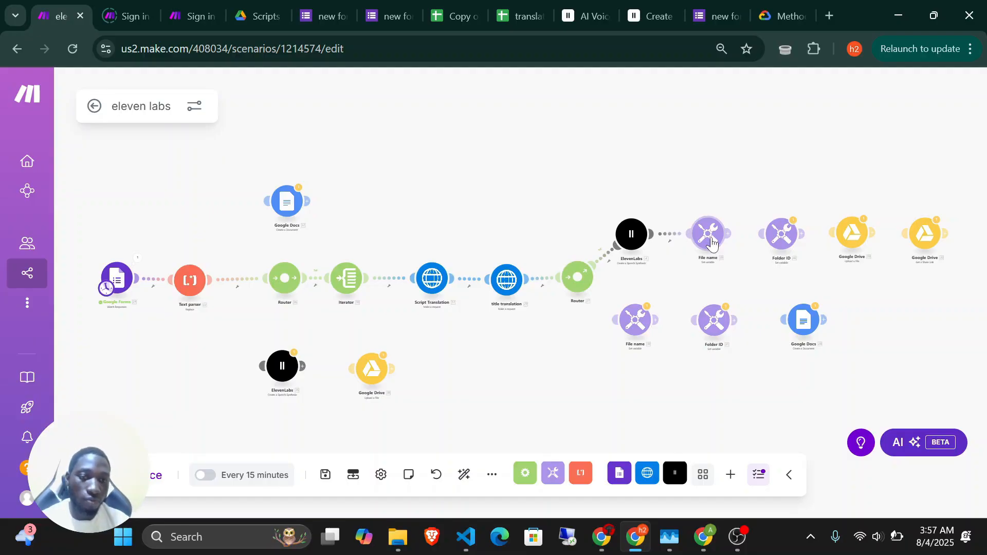
Connect the ElevenLabs module to the upper File name module and open the latter's settings to examine its Switch variable formula.
click(705, 238)
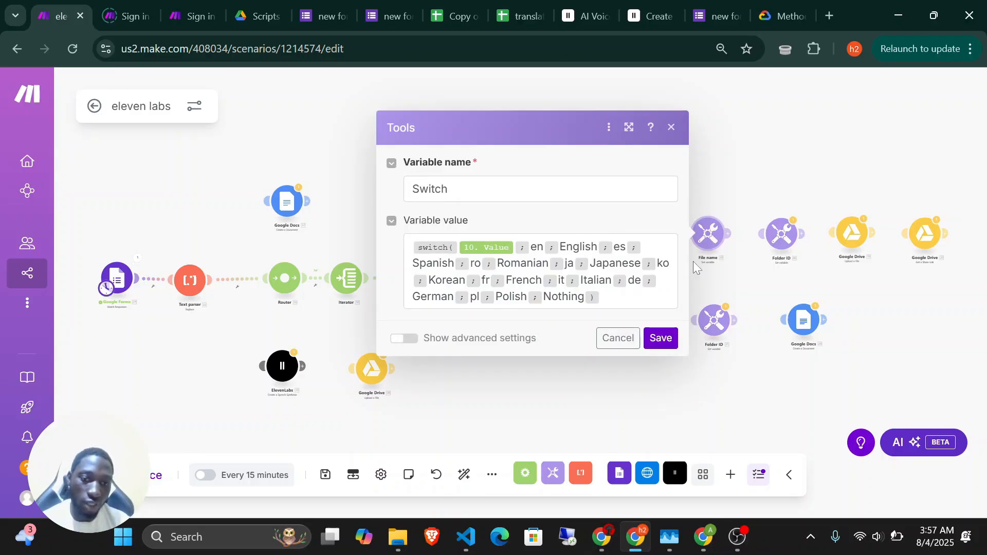
scroll(692, 265, up, 1)
scroll(633, 428, up, 1)
scroll(633, 431, up, 1)
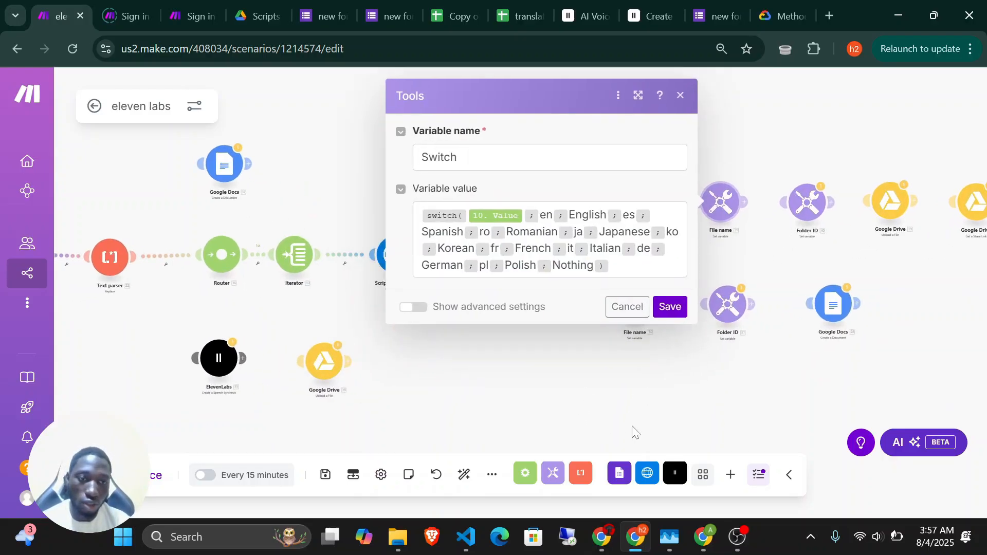
scroll(716, 236, up, 1)
scroll(758, 224, up, 2)
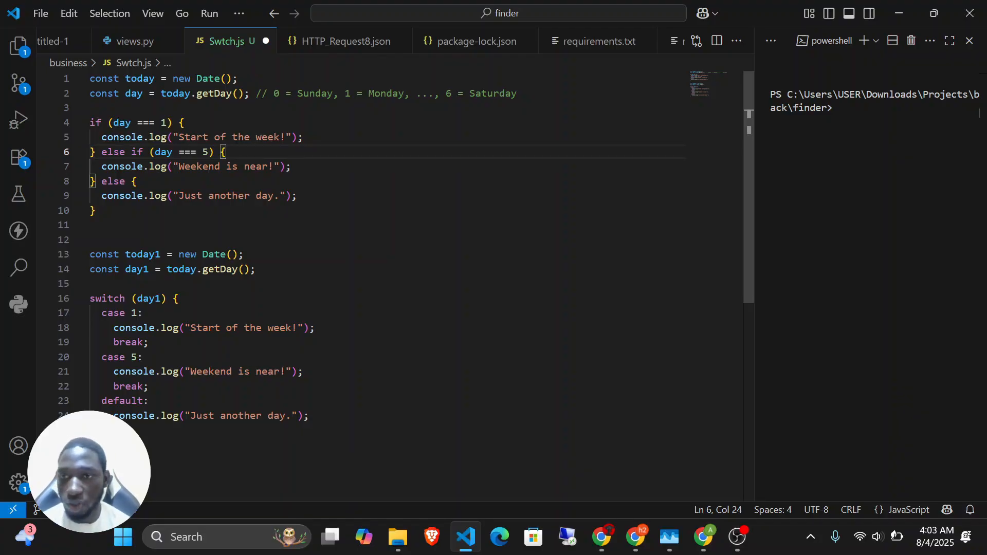
Switch to Visual Studio Code and highlight the today and day declarations in Swtch.js.
drag(101, 226, 142, 79)
click(91, 108)
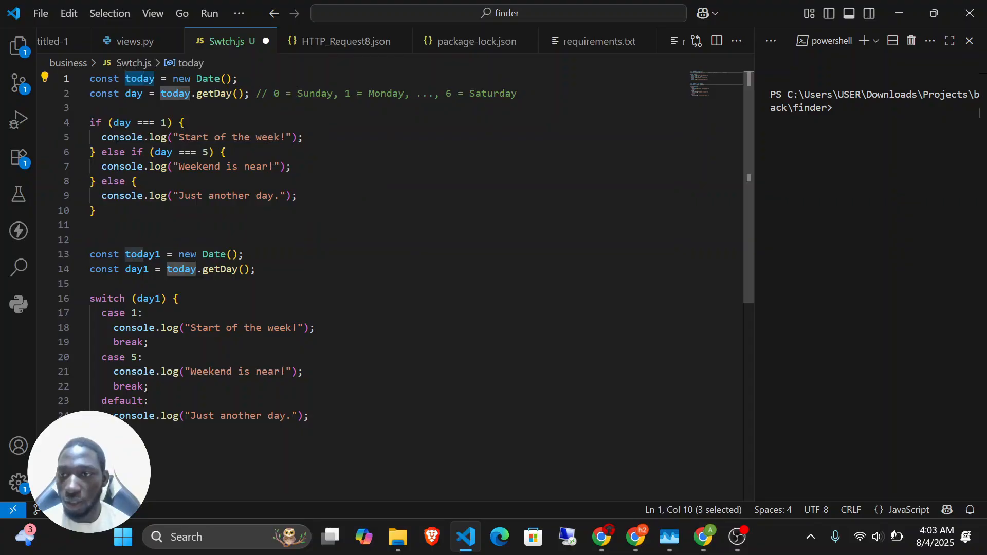
click(149, 93)
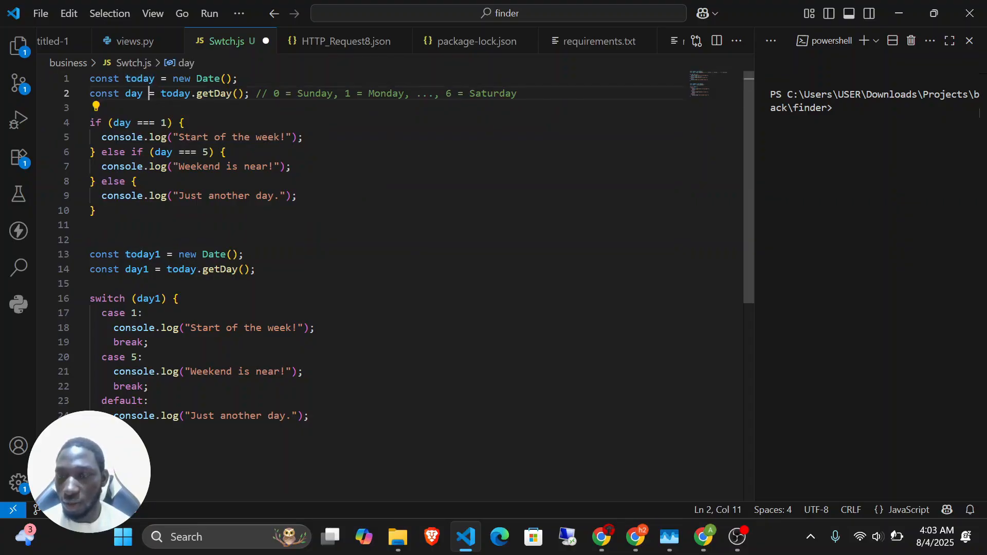
drag(250, 93, 89, 78)
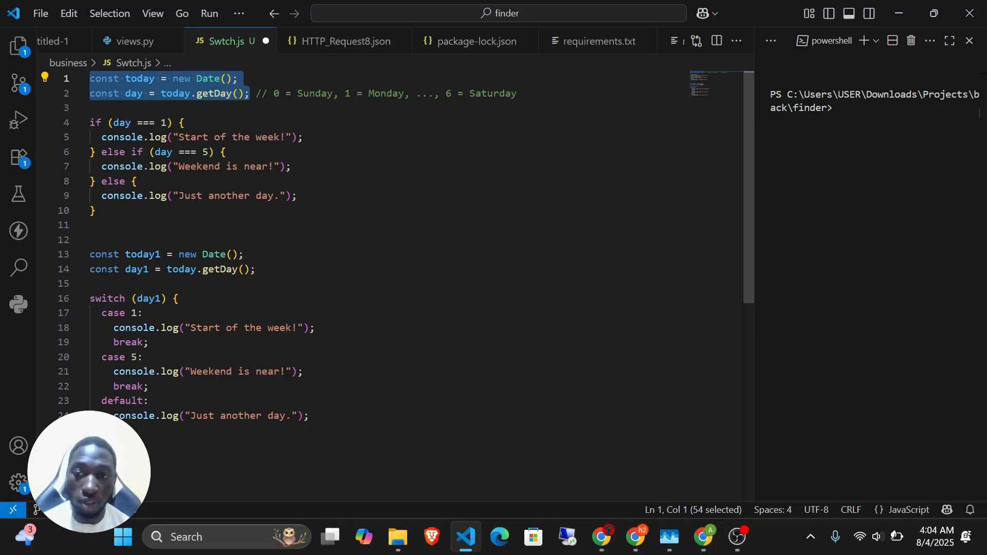
Compare the if/else block in Swtch.js with the switch (day1) block, examining its cases, breaks and default branch.
scroll(396, 246, down, 1)
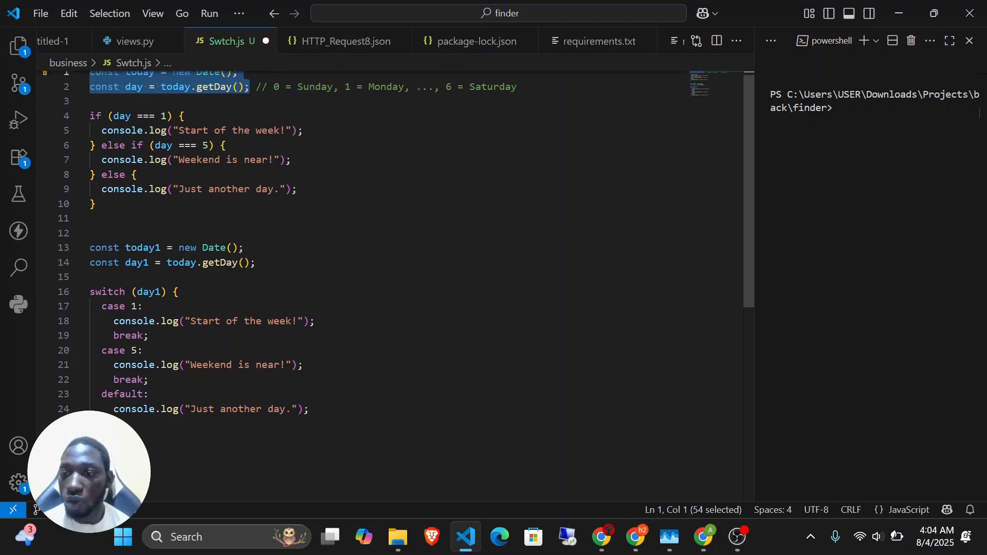
scroll(182, 246, down, 1)
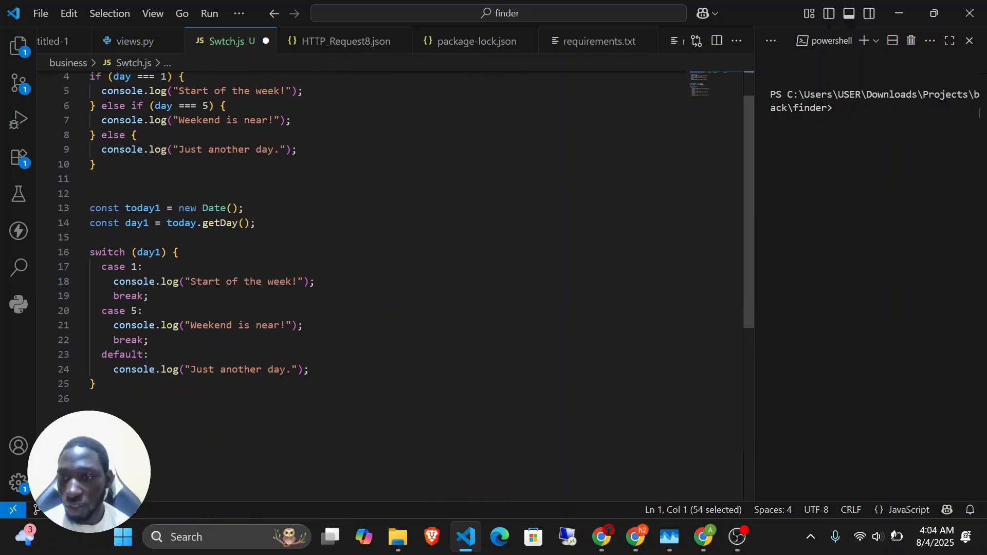
click(183, 238)
scroll(183, 238, down, 1)
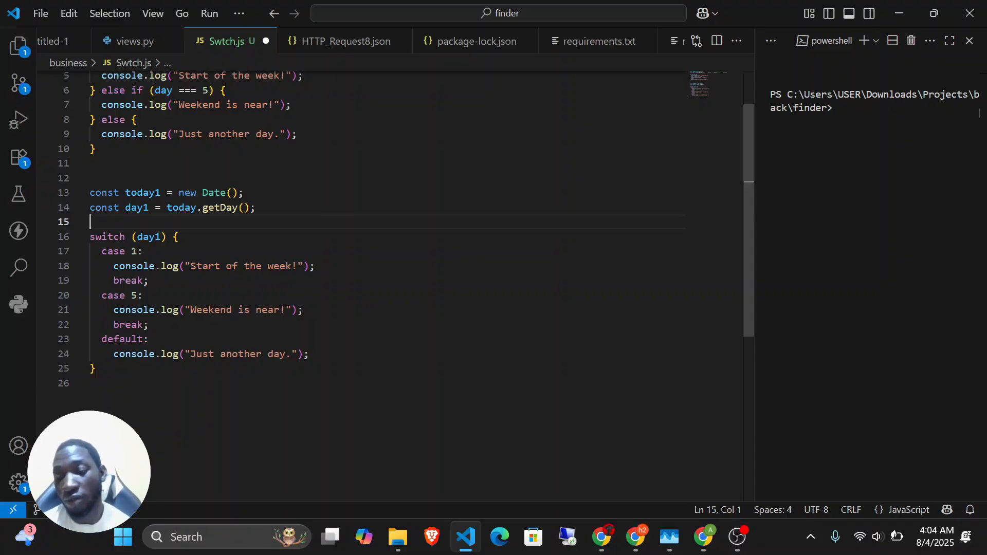
scroll(391, 232, up, 1)
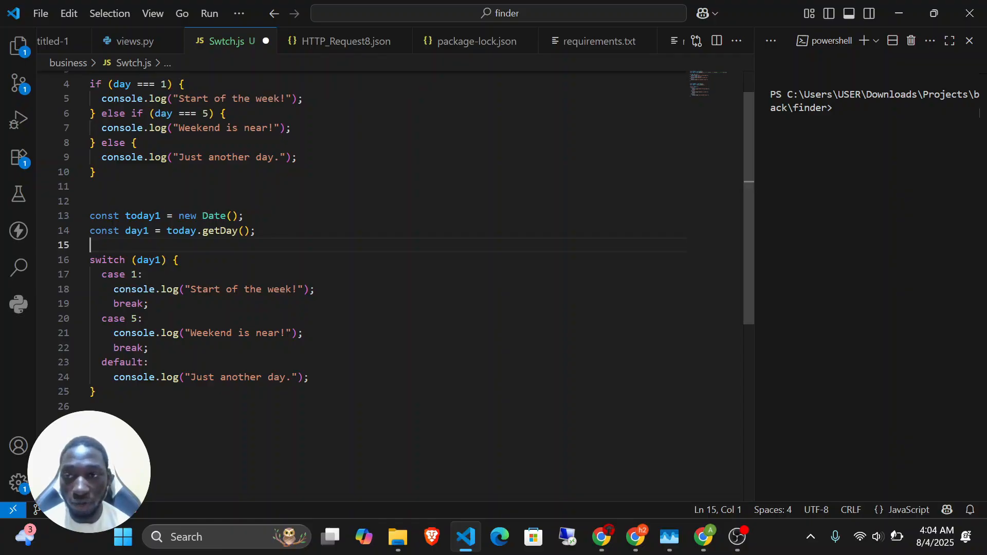
right_click(152, 177)
click(127, 208)
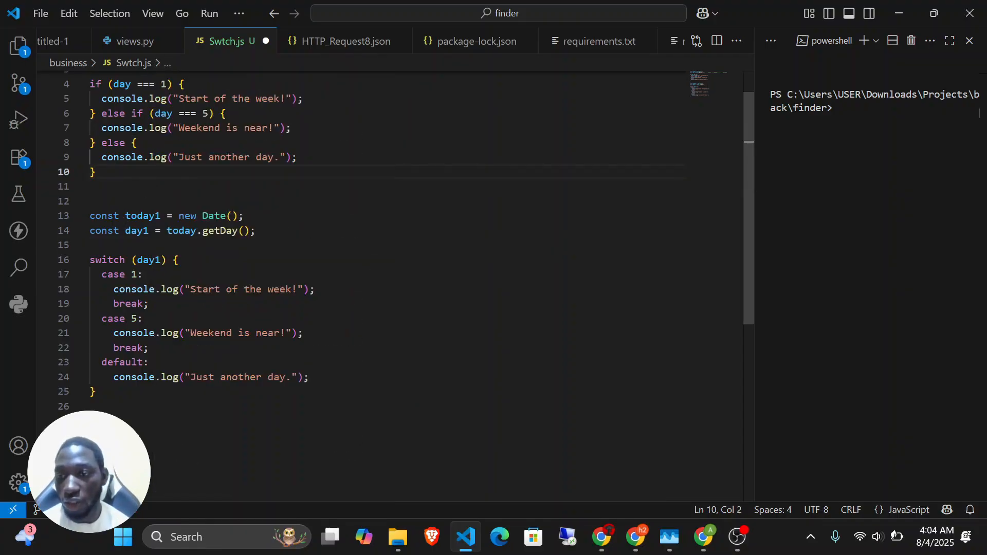
scroll(126, 208, down, 1)
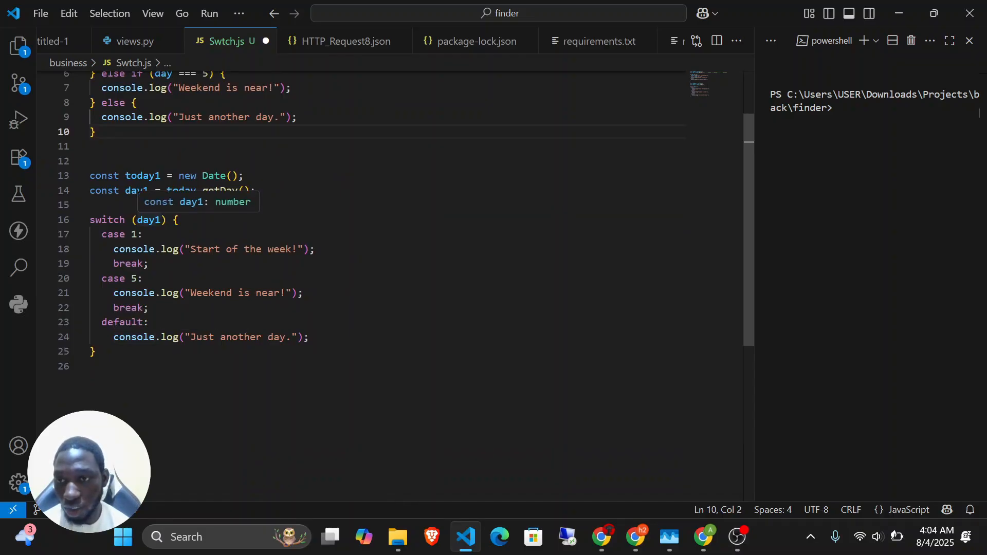
click(160, 221)
key(ctrl+shift+Left)
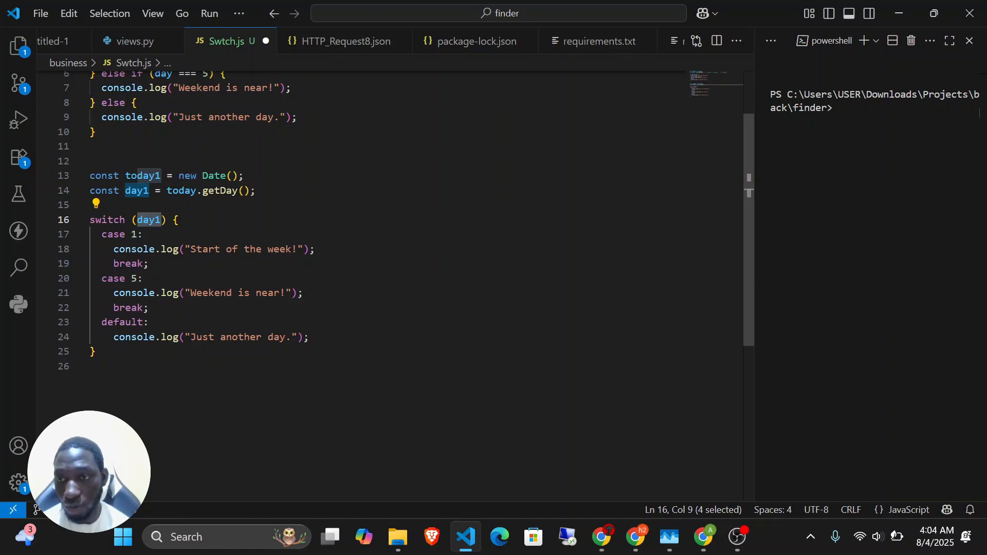
key(Down)
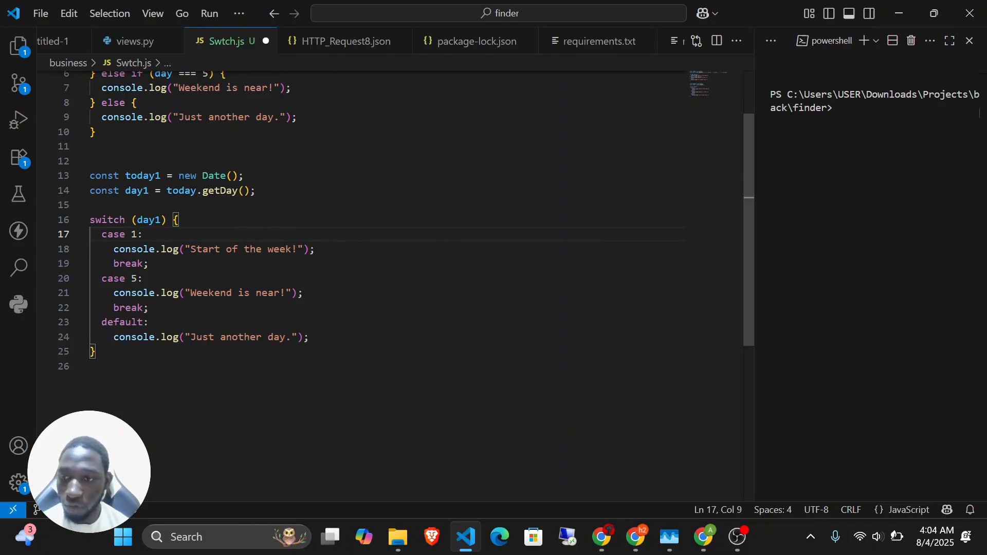
scroll(360, 231, up, 1)
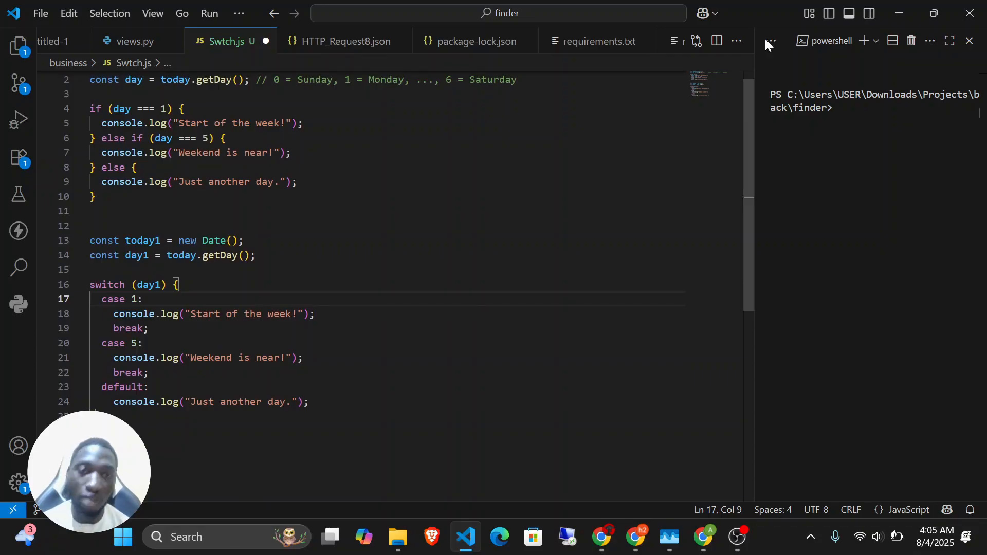
Switch back to the Make scenario and replace the upper File name module's Switch variable value with an empty switch function.
click(899, 13)
key(alt+Tab)
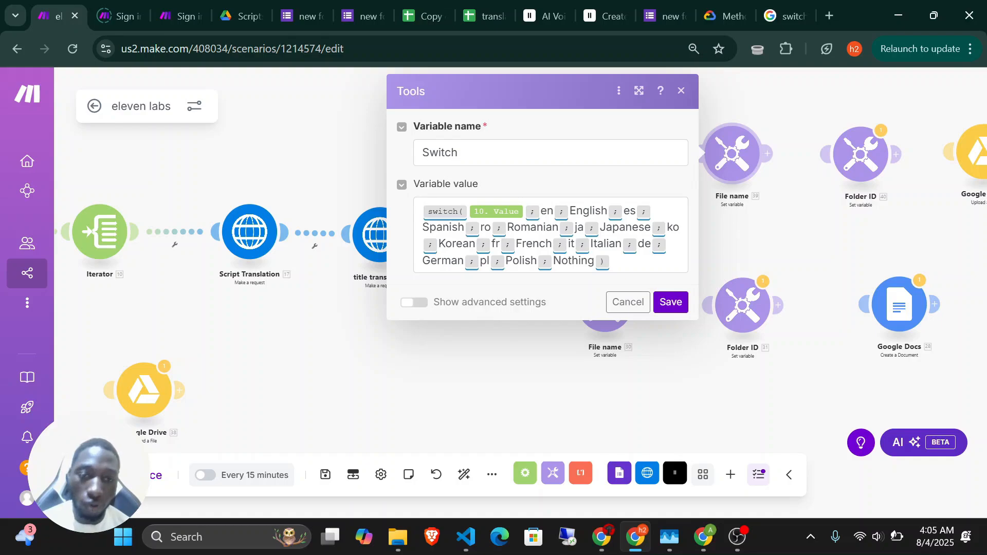
click(617, 260)
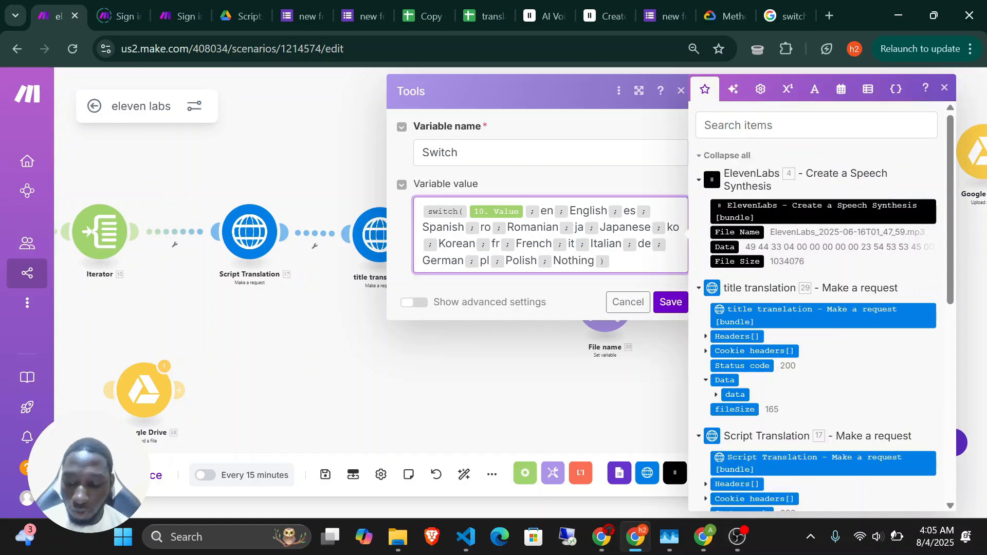
key(ctrl+a)
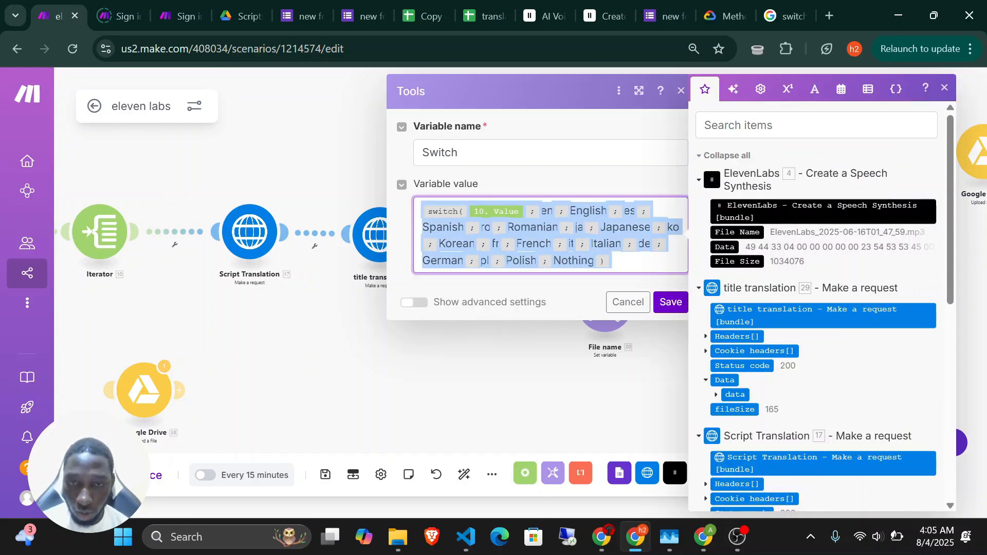
key(BackSpace)
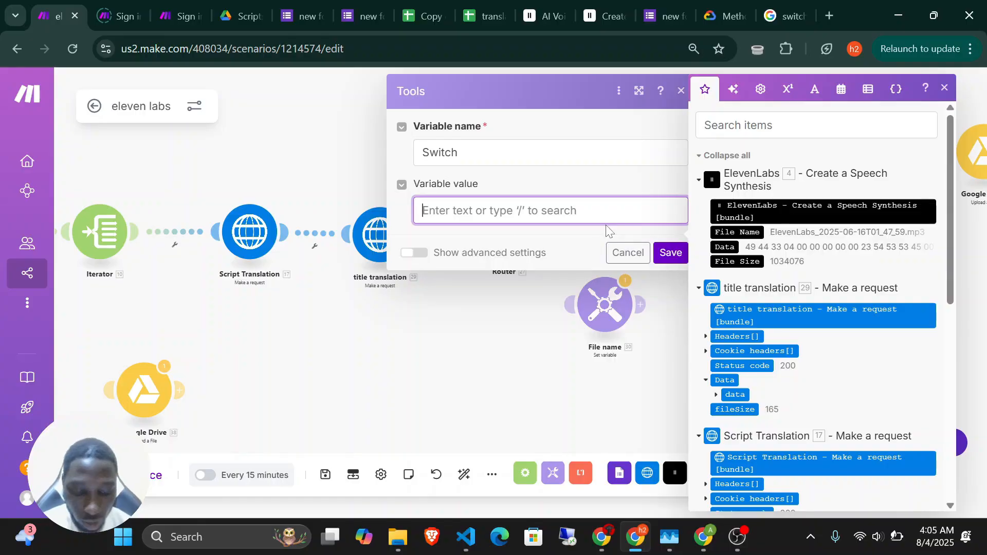
text(/)
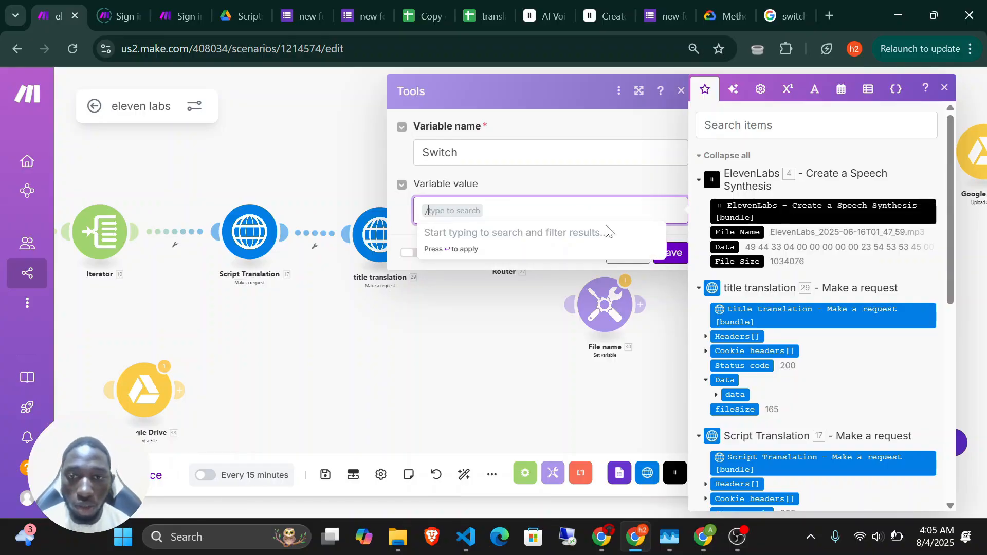
text(sw)
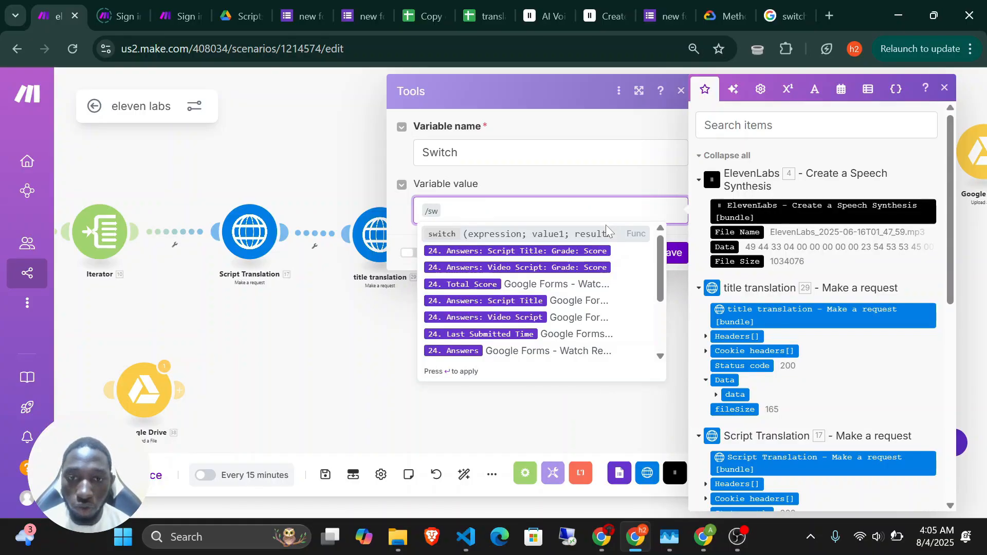
click(529, 233)
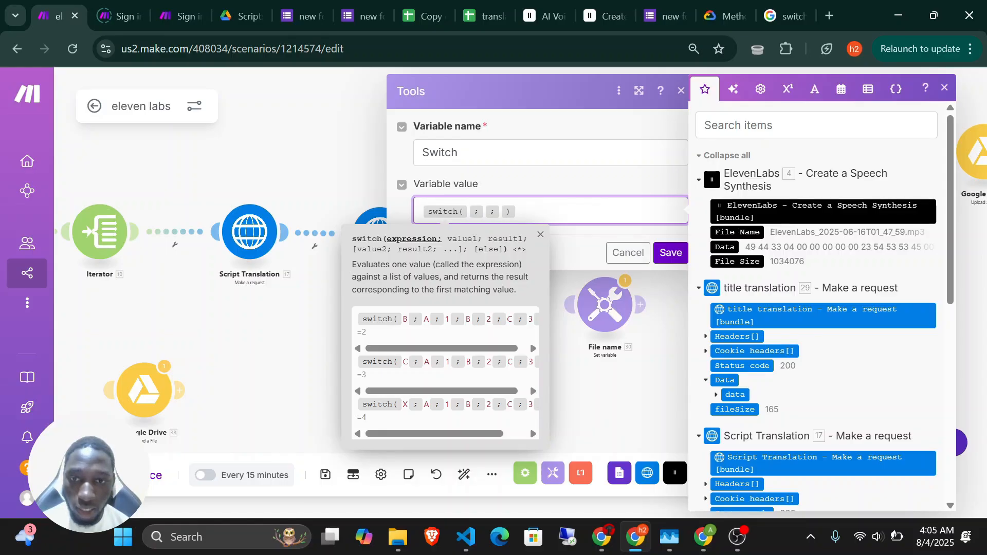
Map the Iterator's Value as the expression of the empty switch function.
click(471, 213)
scroll(731, 291, down, 7)
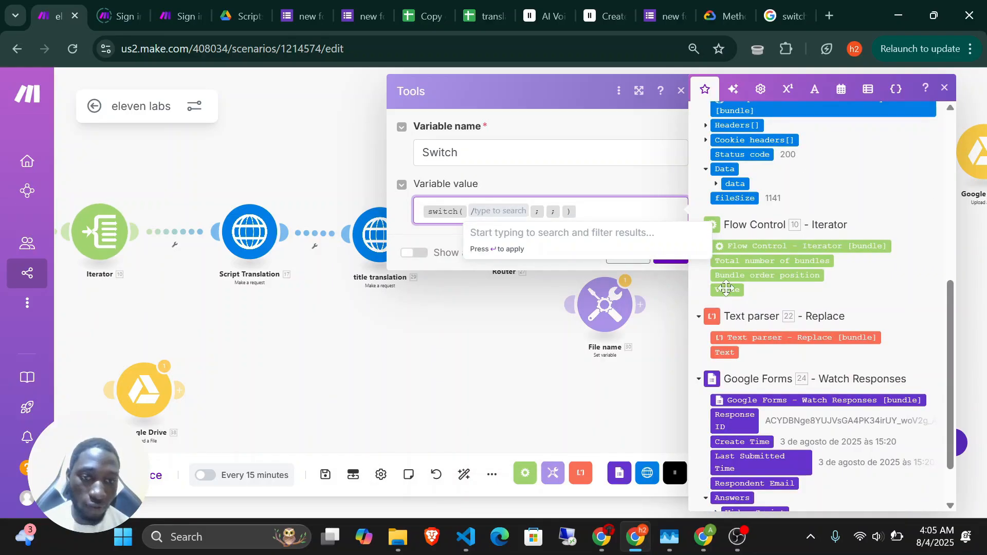
click(731, 290)
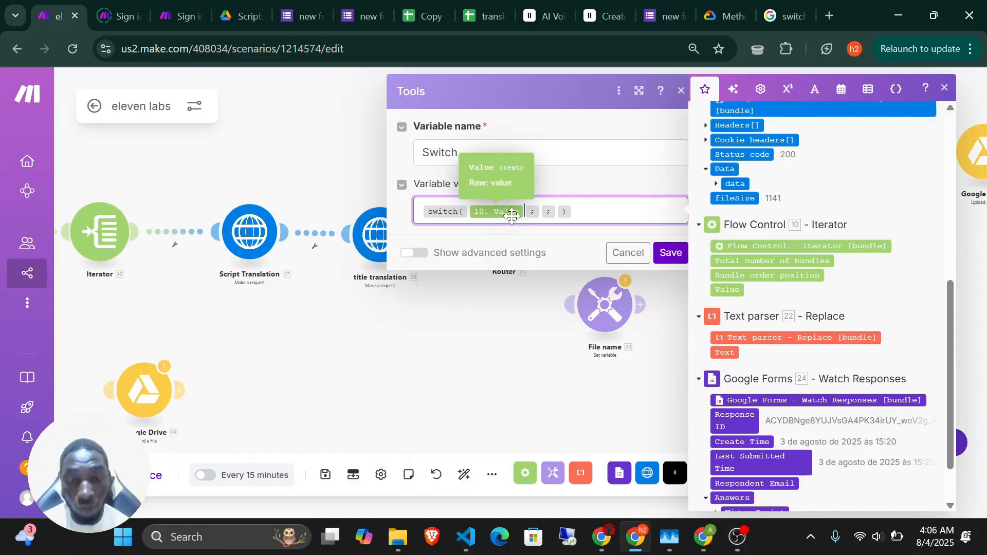
Set the switch formula's language pairs from en; English through pl; Polish with Nothing as fallback, and save the module.
key(ctrl+a)
text(switch(10. Value; en; English; es; Spanish; ro; Romanian; ja; Japanese; ko; Korean; fr; French; it; Italian; de; German; pl; Polish; Nothing))
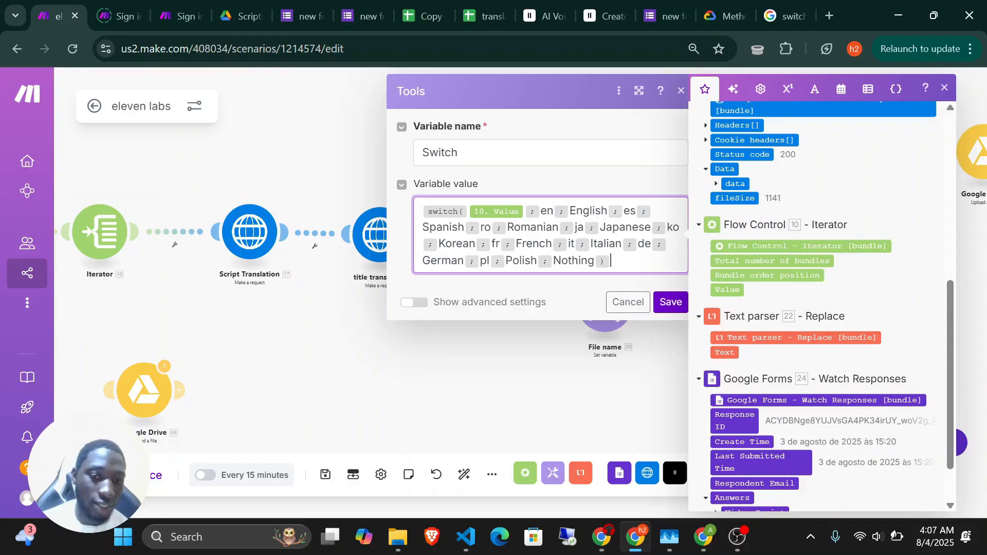
click(671, 302)
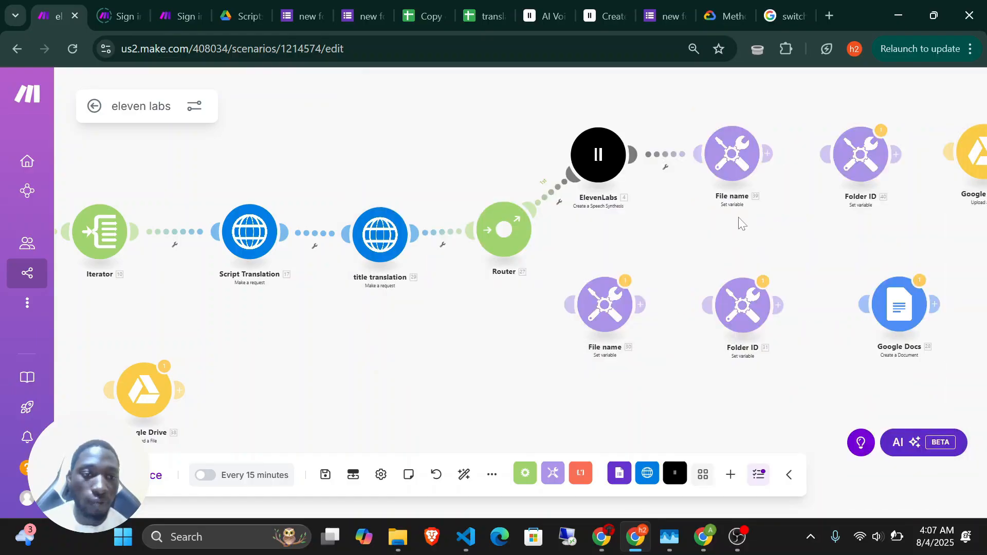
Connect the upper File name module to the upper Folder ID module and examine the latter's Switch formula of folder IDs.
click(861, 154)
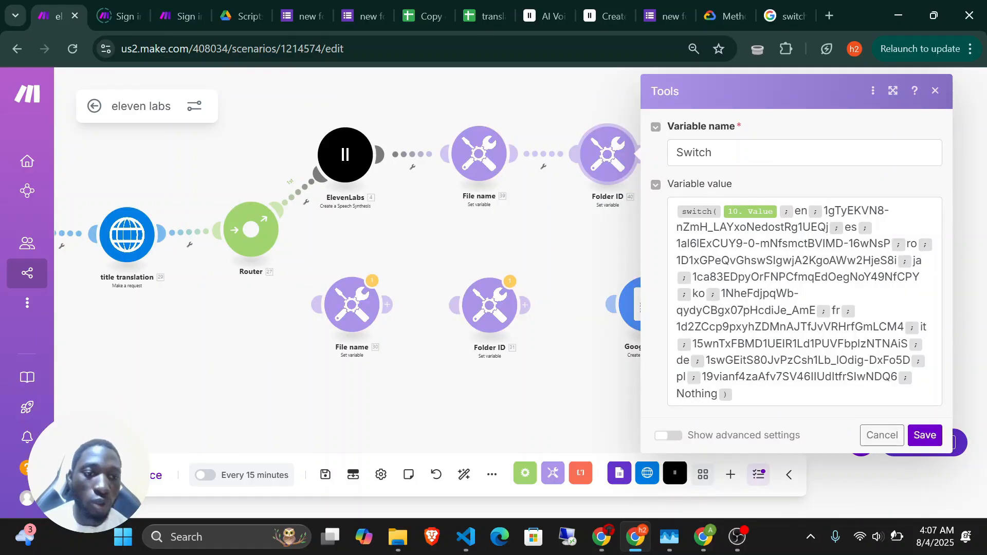
click(802, 244)
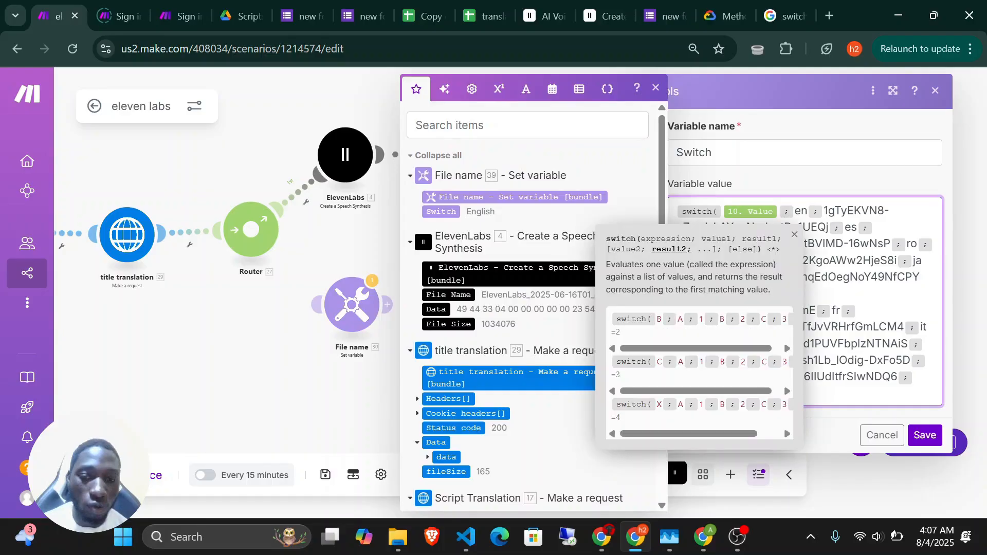
Switch to Google Drive, open the Spanish folder in Scripts and voiceover, and highlight the folder ID in its URL.
click(229, 9)
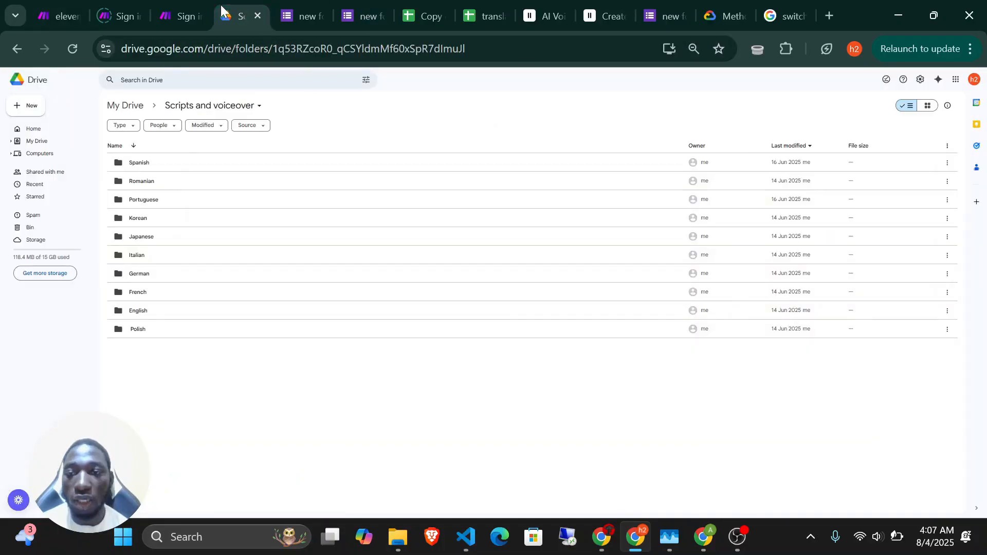
click(187, 171)
double_click(186, 171)
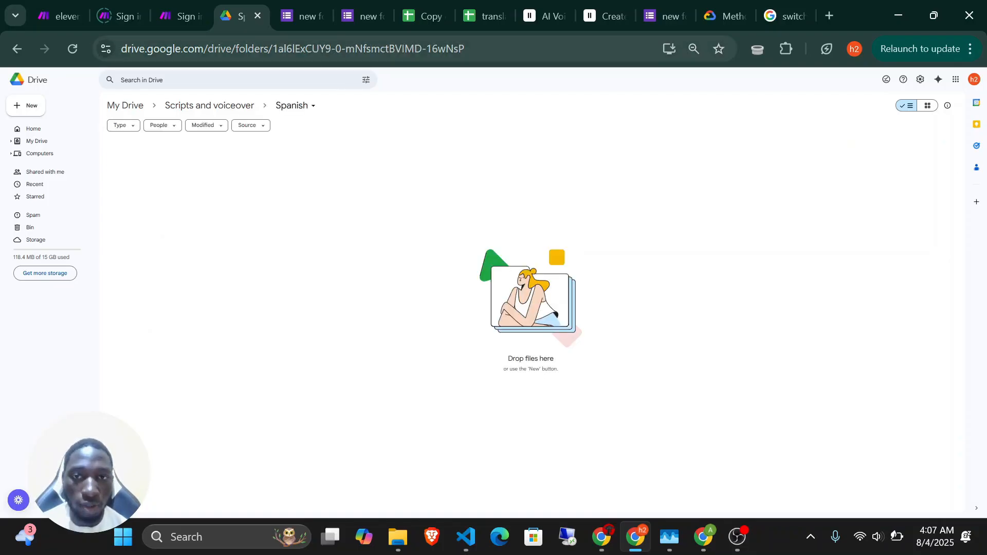
click(498, 48)
click(498, 49)
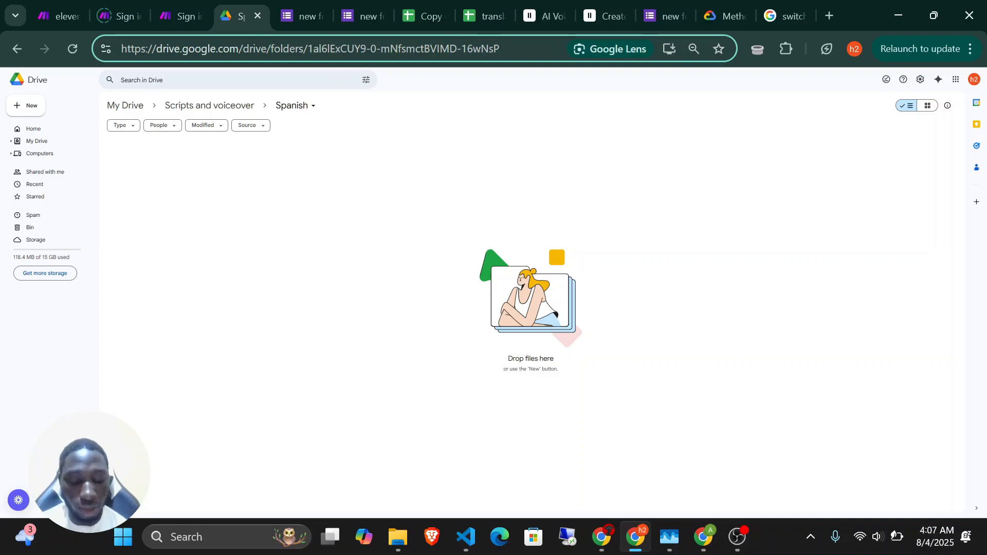
key(ctrl+shift+Left)
key(ctrl+shift+Left)
key(ctrl+shift+Left)
key(ctrl+shift+Left)
key(ctrl+shift+Left)
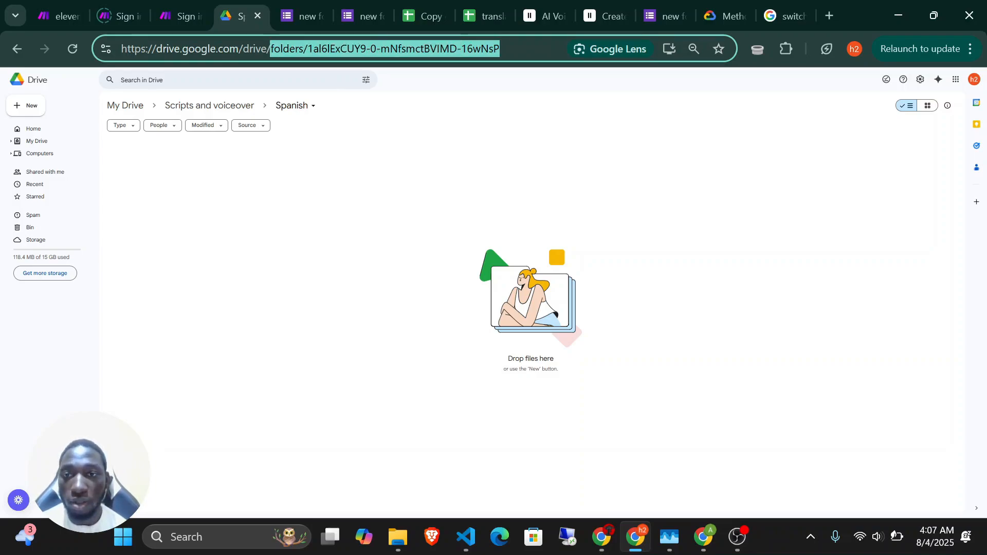
key(ctrl+shift+Right)
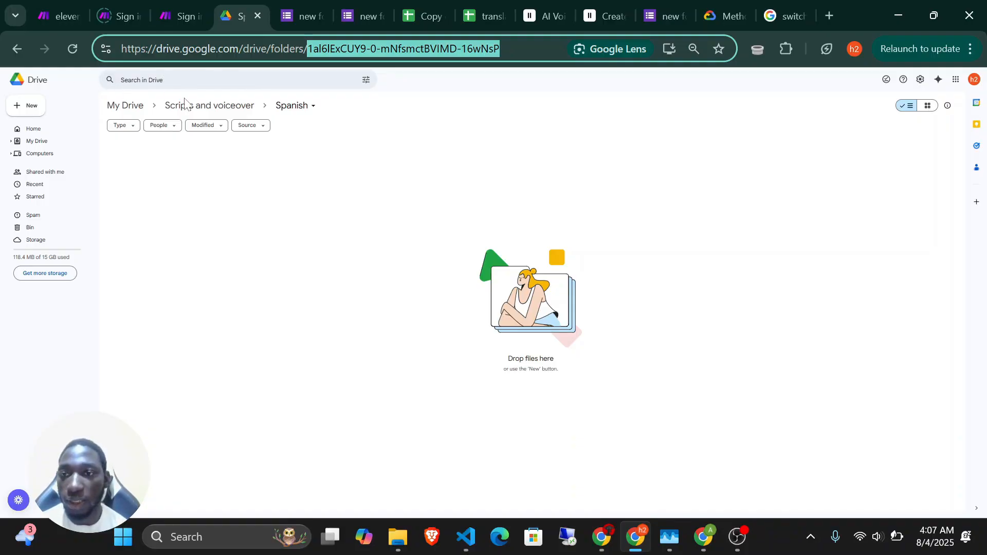
Open the Portuguese folder from Scripts and voiceover to view its folder ID, and return to the Make scenario.
click(248, 112)
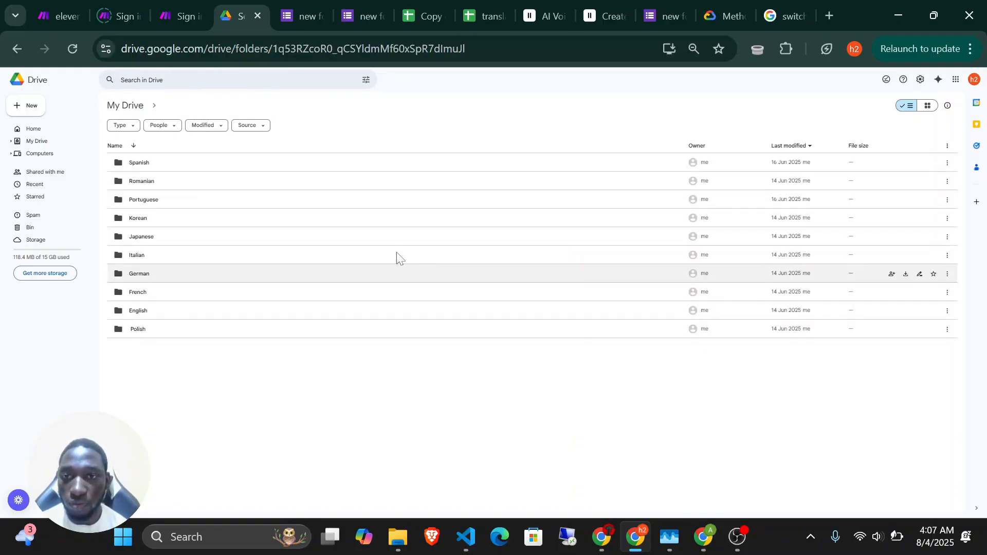
double_click(163, 201)
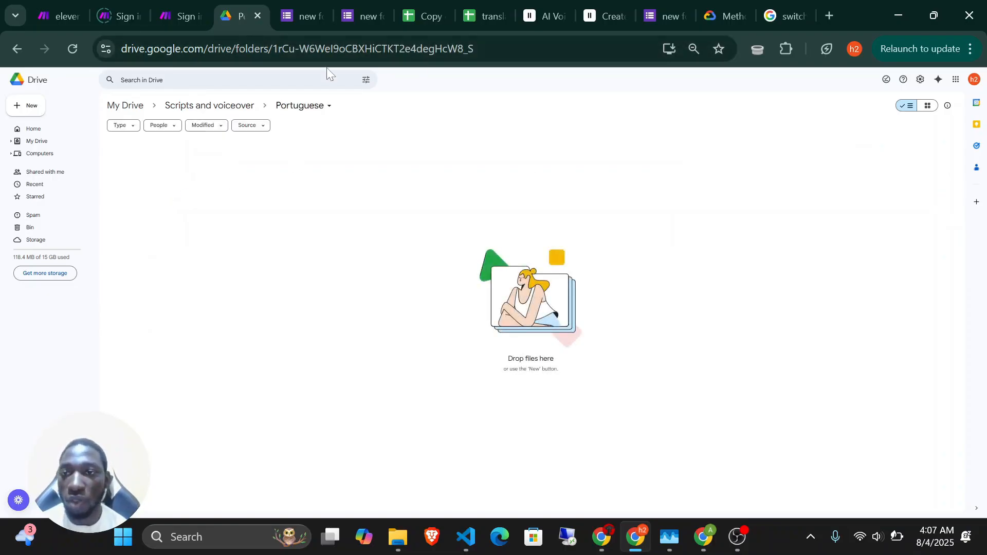
click(64, 21)
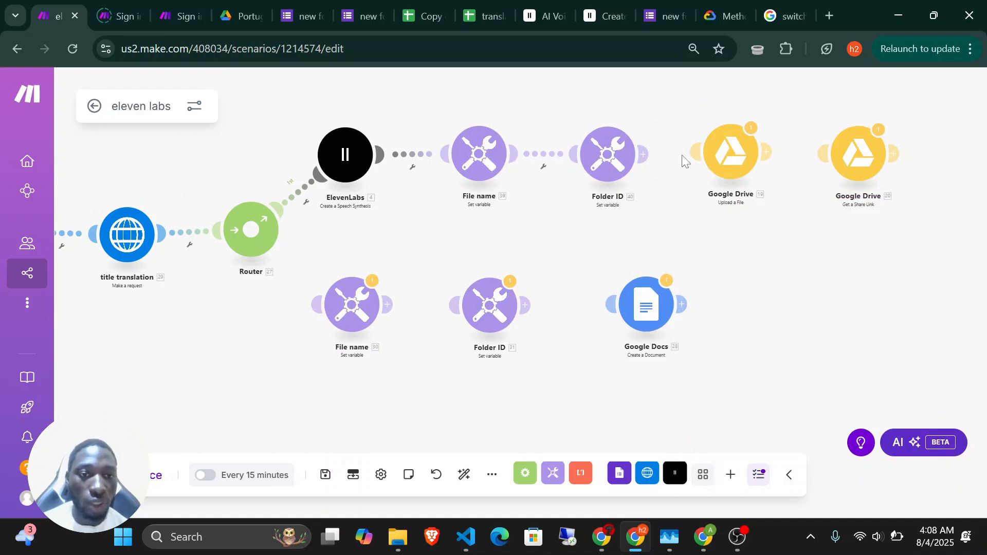
Connect the upper Folder ID module to Google Drive Upload a File, keeping Select from the list for the folder ID and My Drive as location.
click(736, 162)
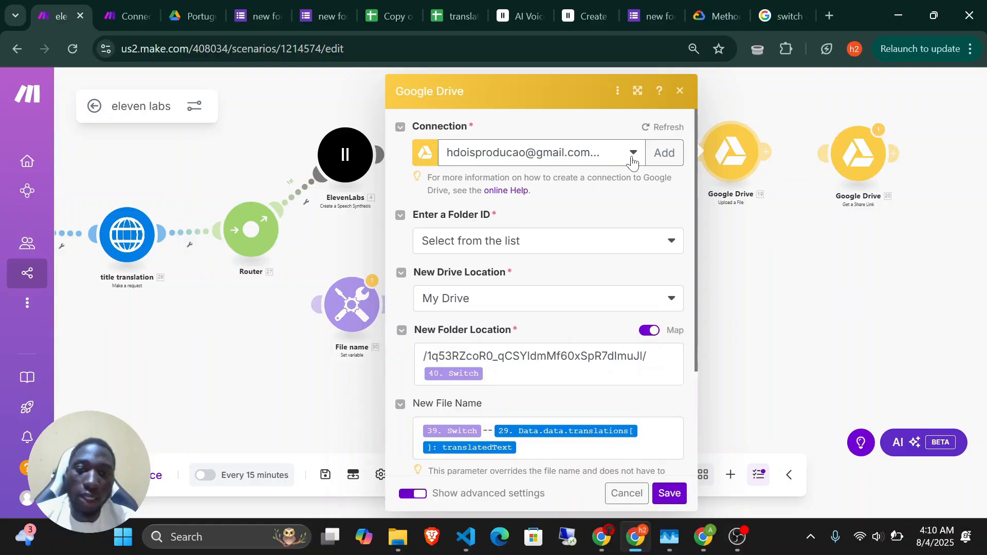
scroll(578, 245, down, 1)
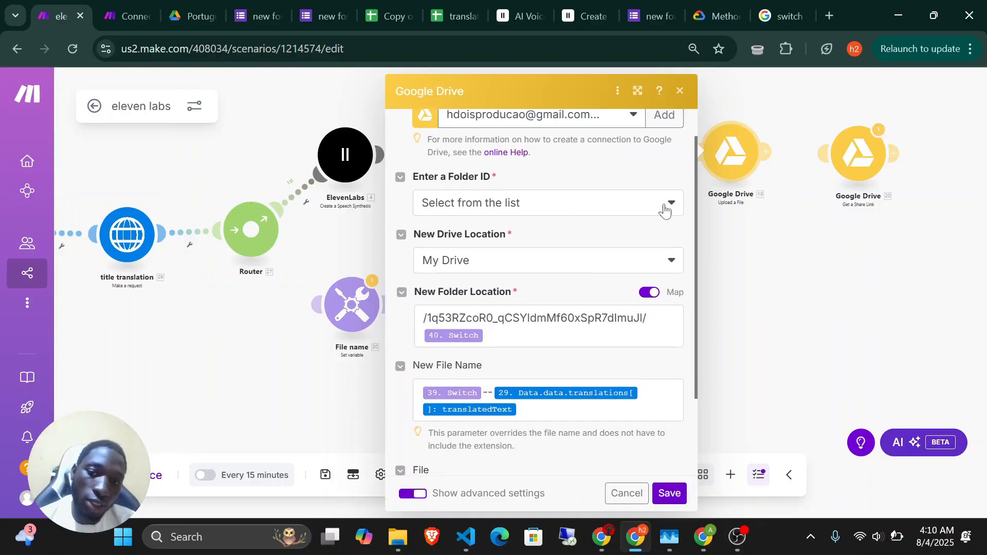
click(664, 208)
click(557, 252)
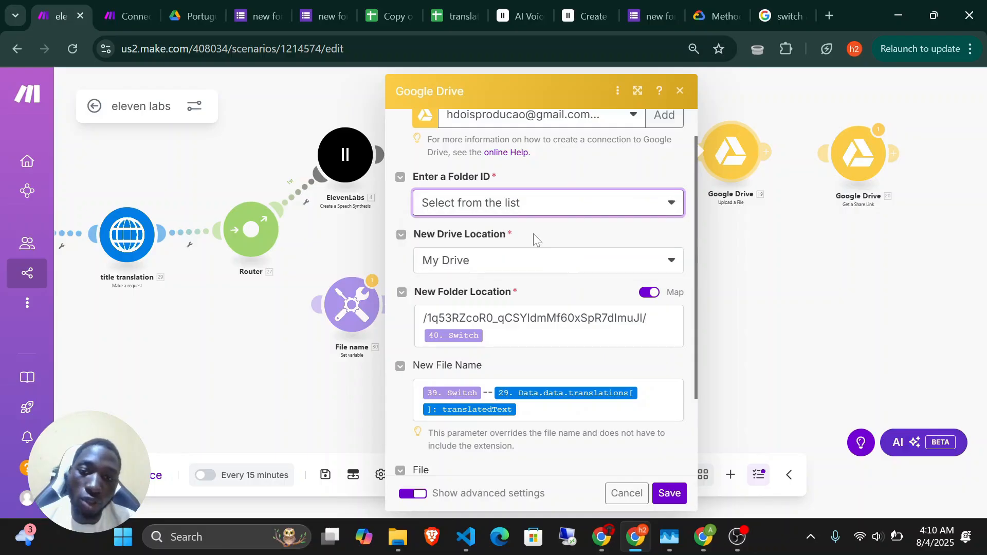
scroll(538, 252, down, 1)
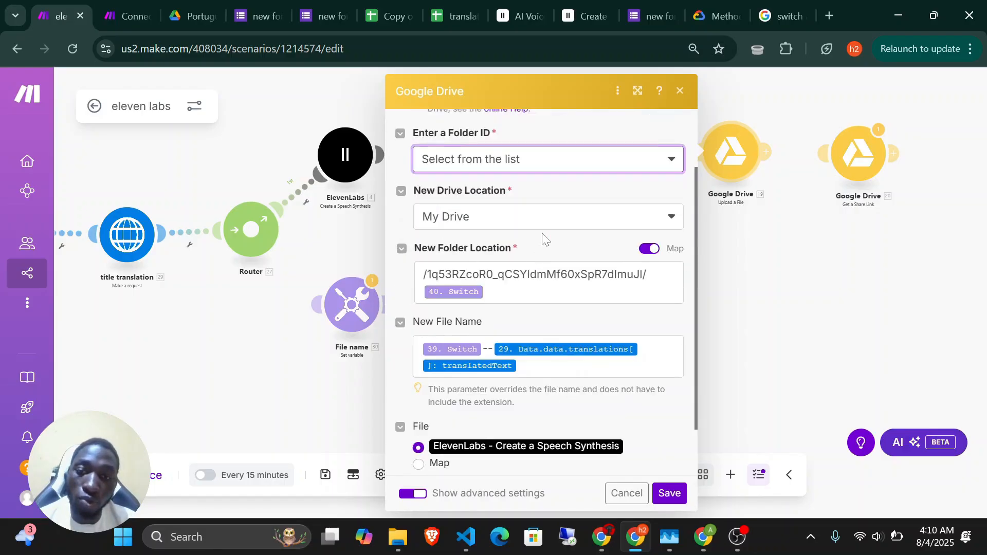
click(606, 221)
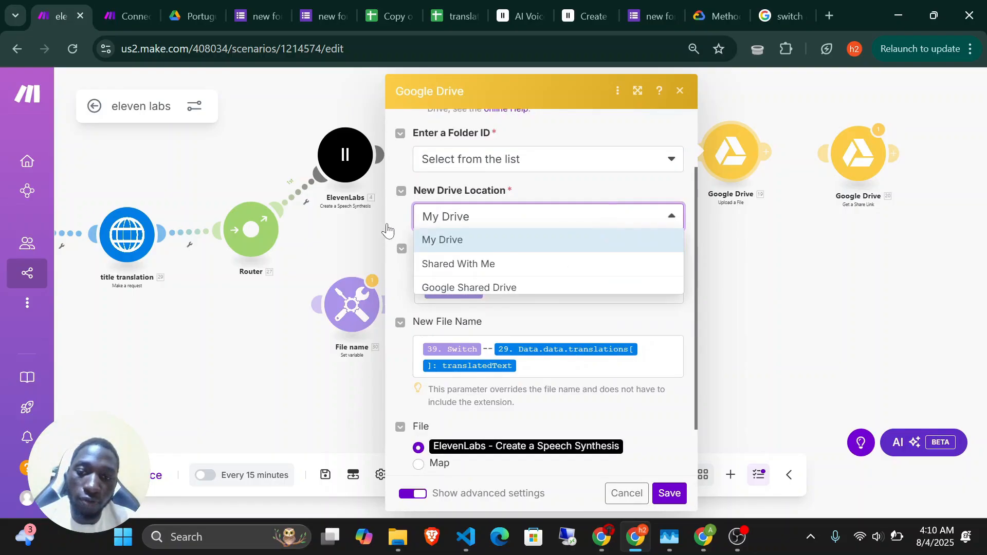
click(545, 239)
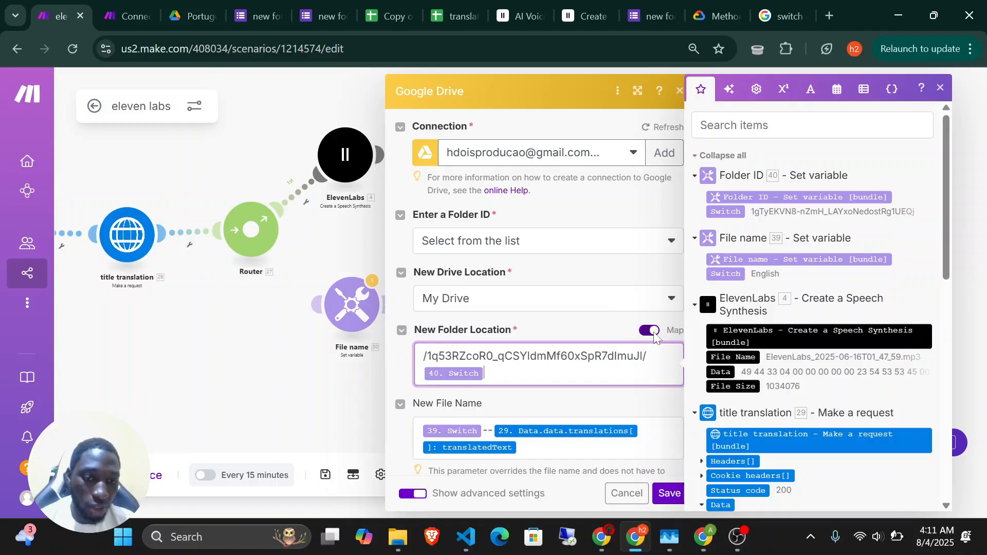
Insert a second Folder ID Switch variable in New Folder Location, remove it, and examine the New File Name mapping.
click(732, 213)
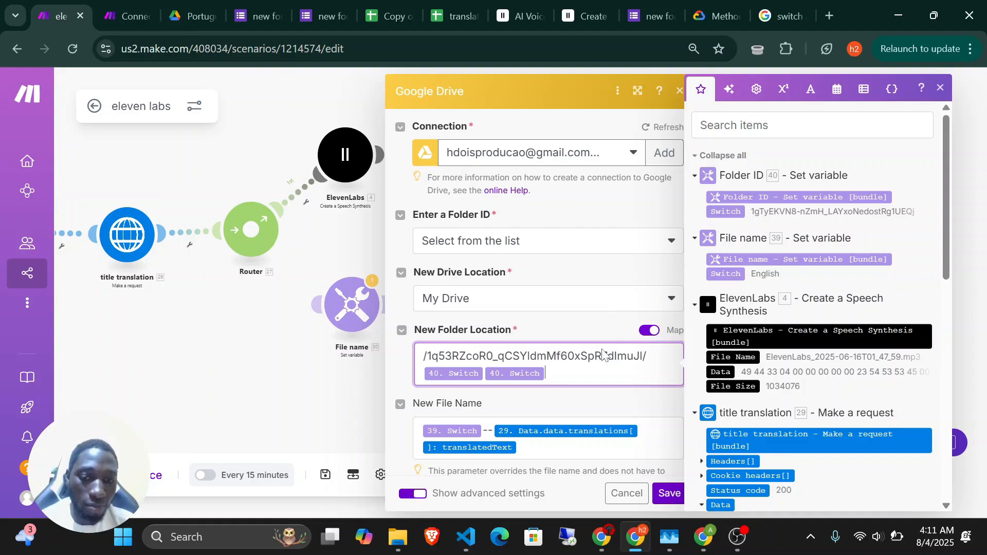
key(BackSpace)
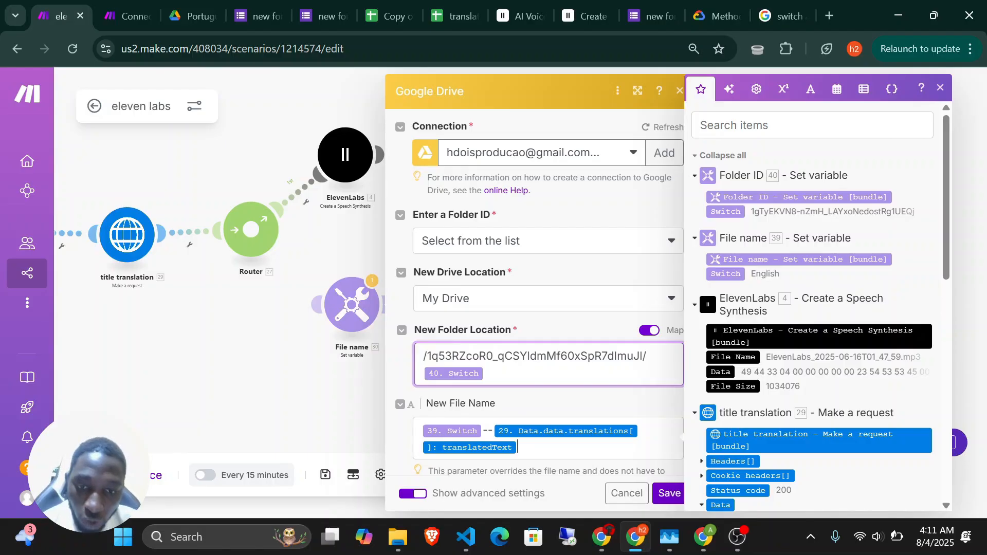
click(520, 447)
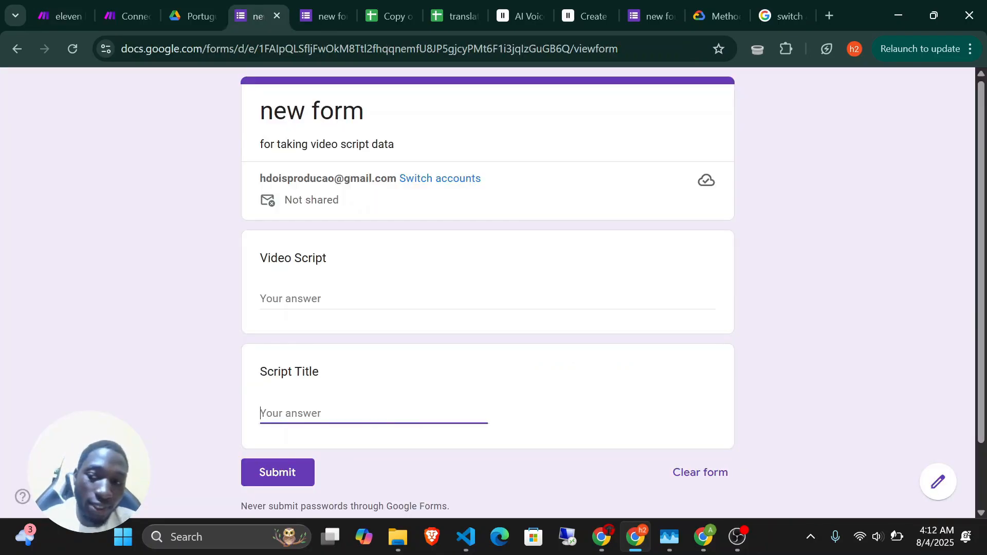
Switch from the form back to Make and examine the Script Title answer in the Google Forms module's second output bundle.
click(56, 15)
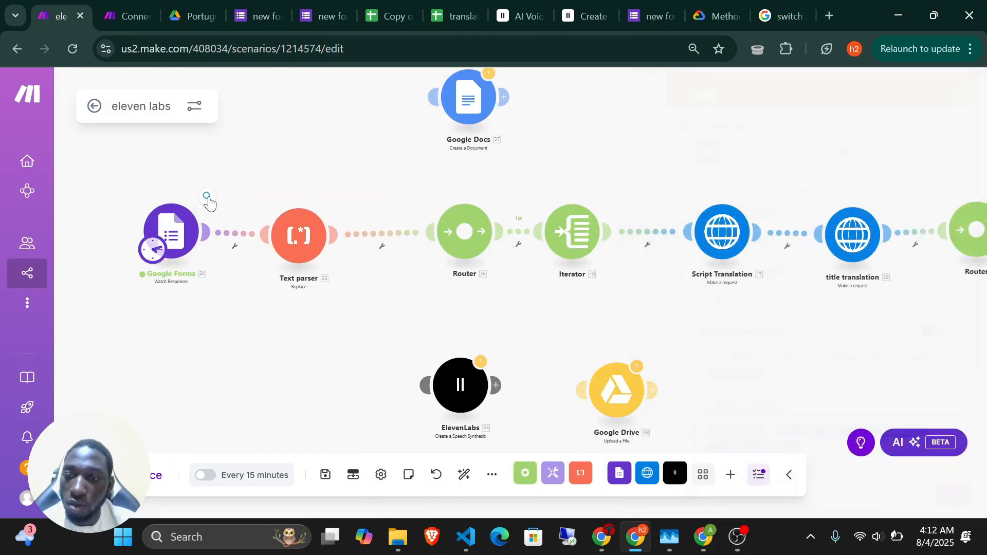
click(208, 198)
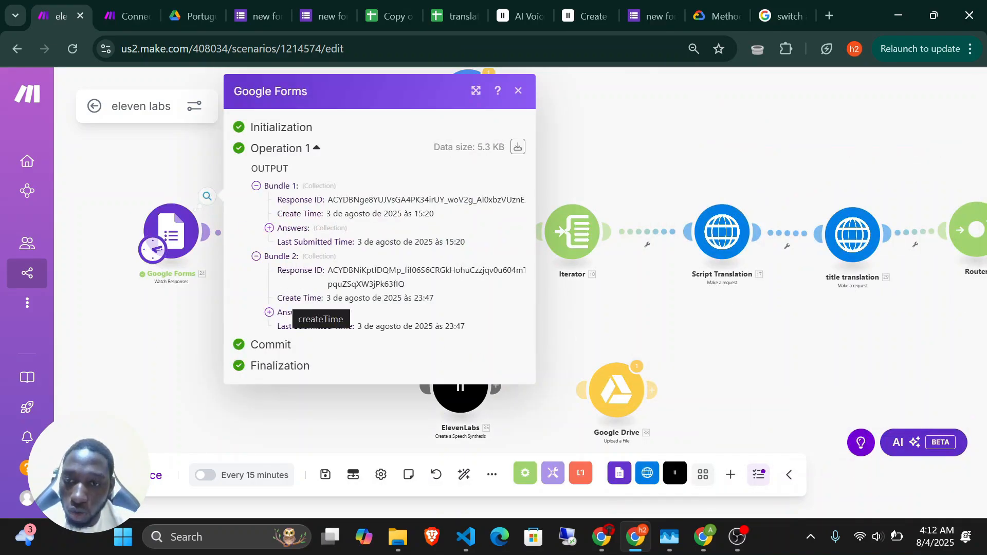
click(269, 312)
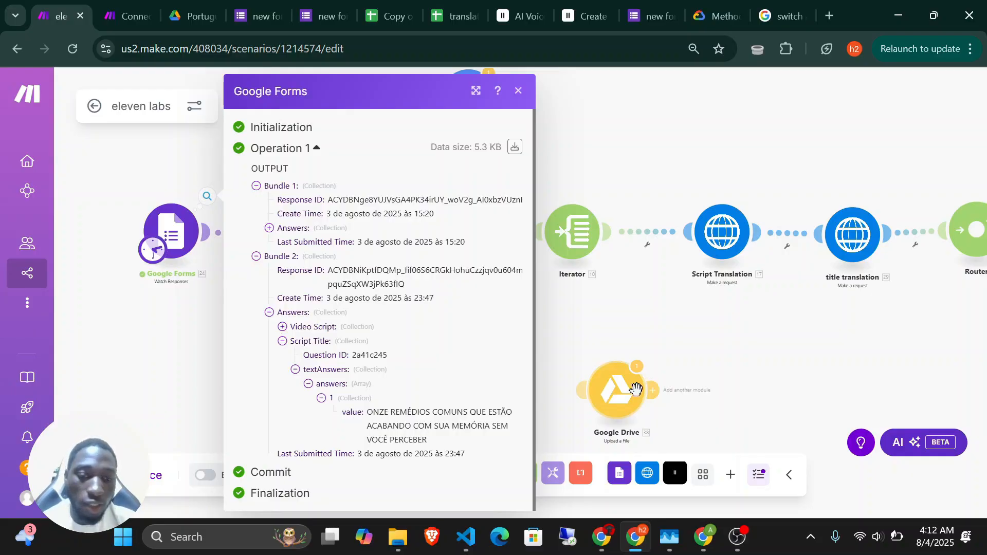
click(754, 356)
scroll(756, 359, right, 10)
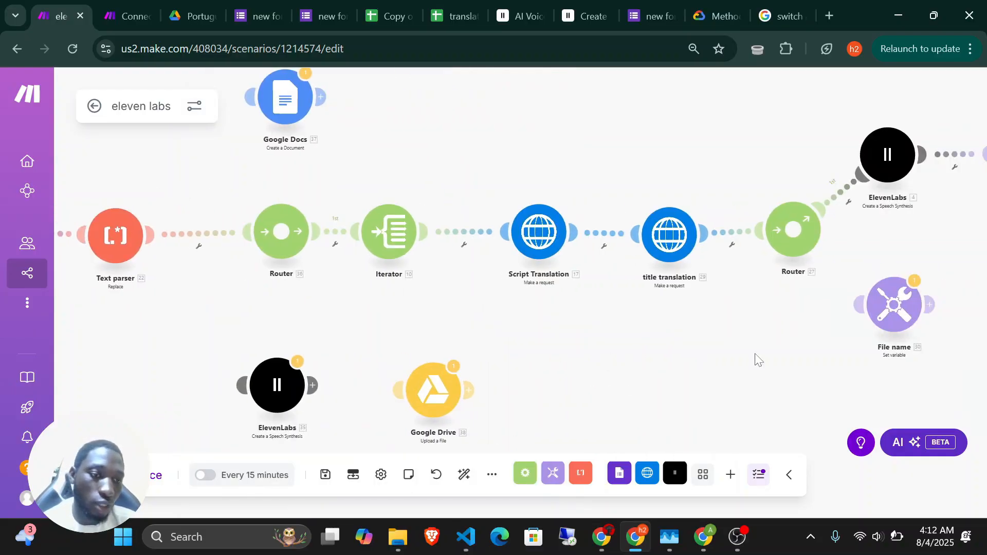
scroll(756, 358, right, 5)
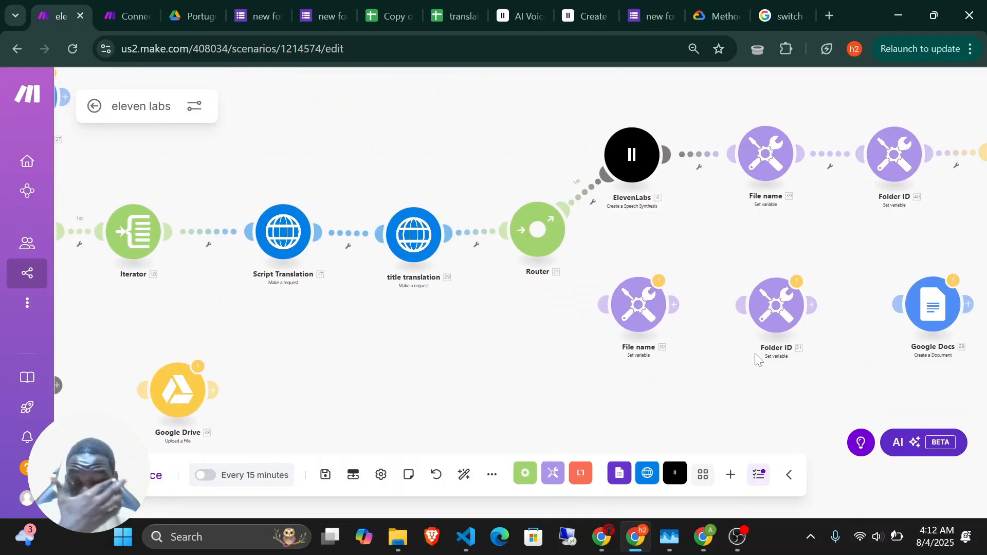
Review the New File Name mapping in the upper Google Drive Upload a File module and save the module.
scroll(756, 359, right, 4)
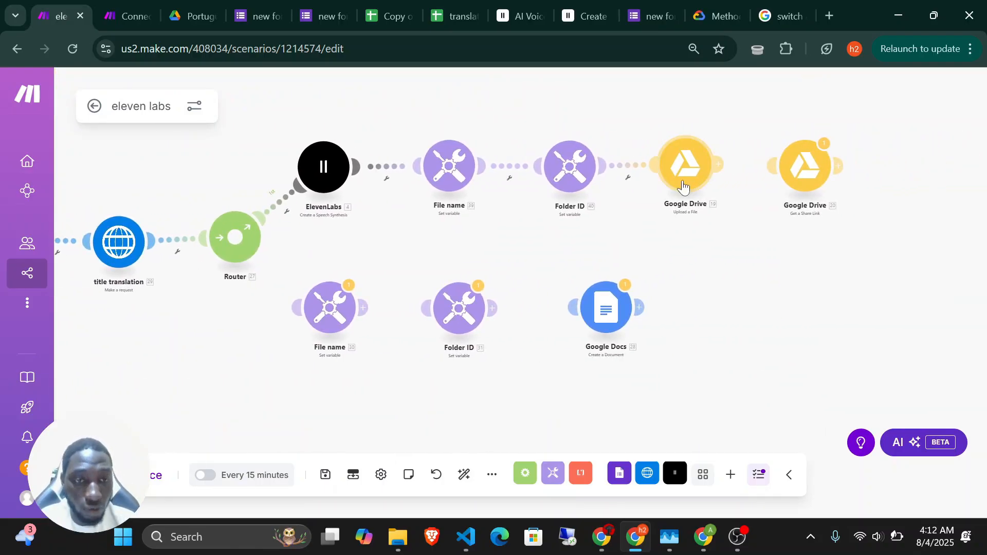
click(684, 187)
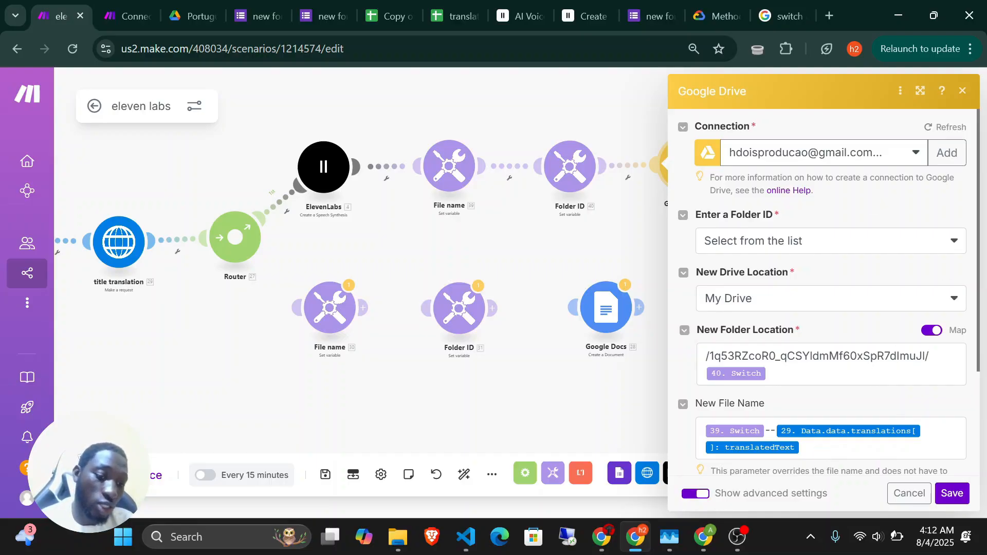
click(823, 450)
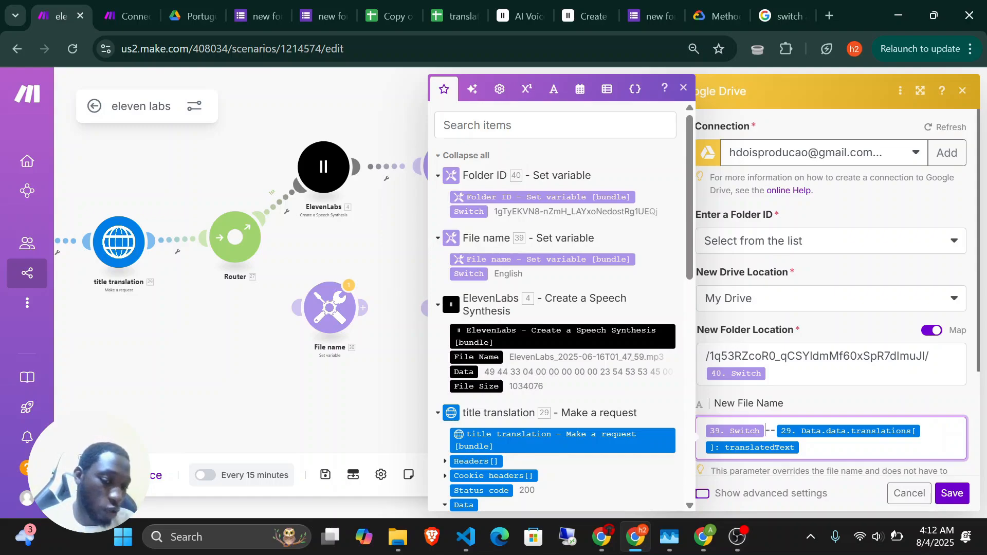
click(952, 494)
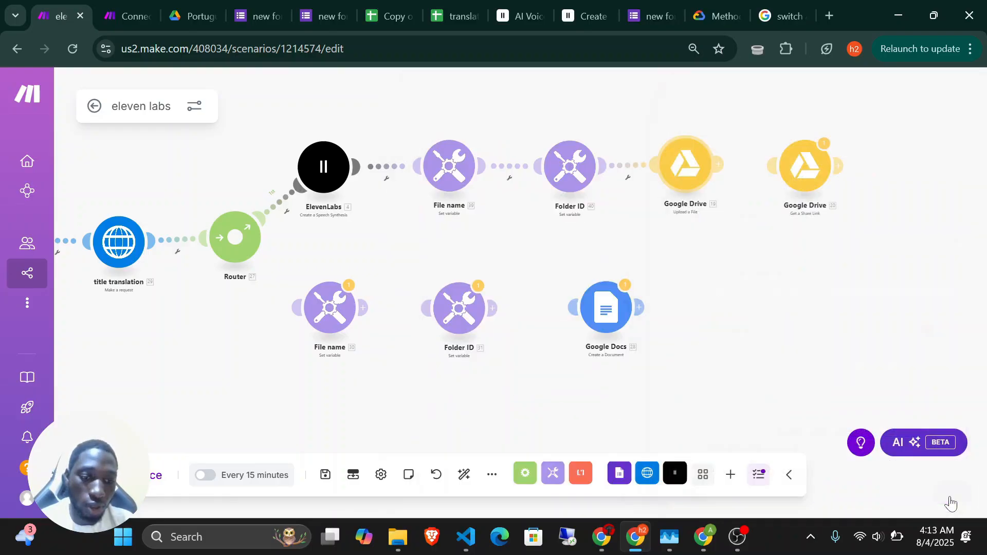
Connect Google Drive Get a Share Link after Upload a File, save its sharing settings and check the mapped File ID.
click(810, 175)
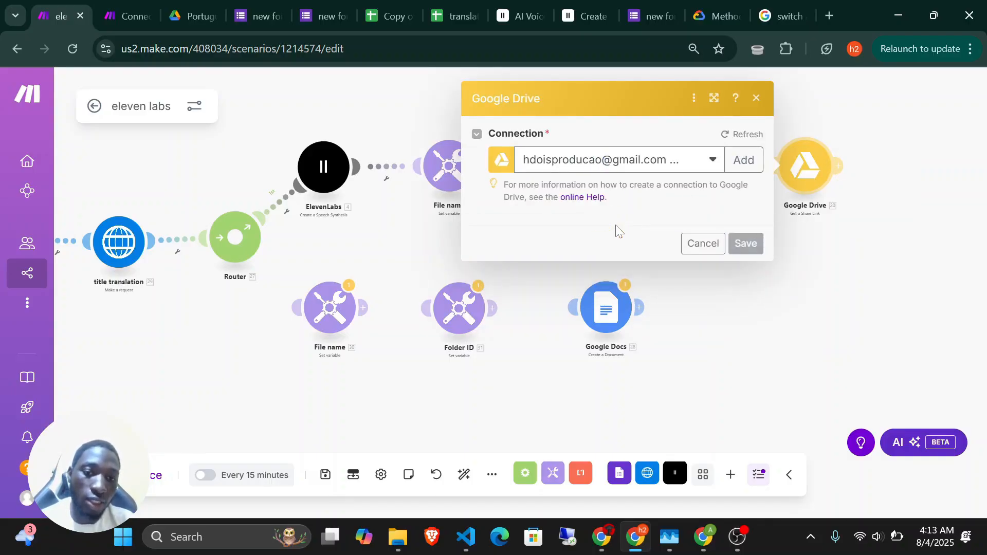
scroll(595, 358, down, 2)
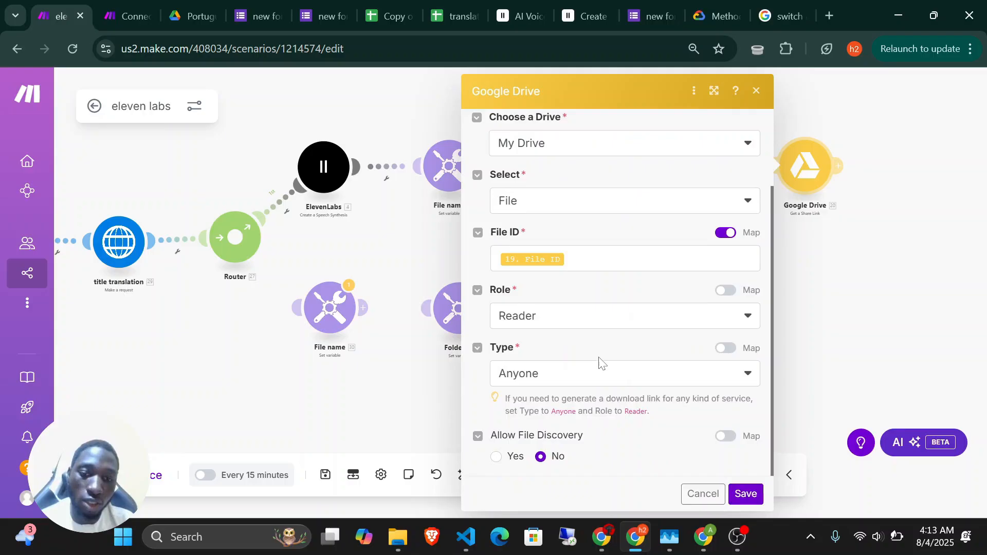
click(746, 496)
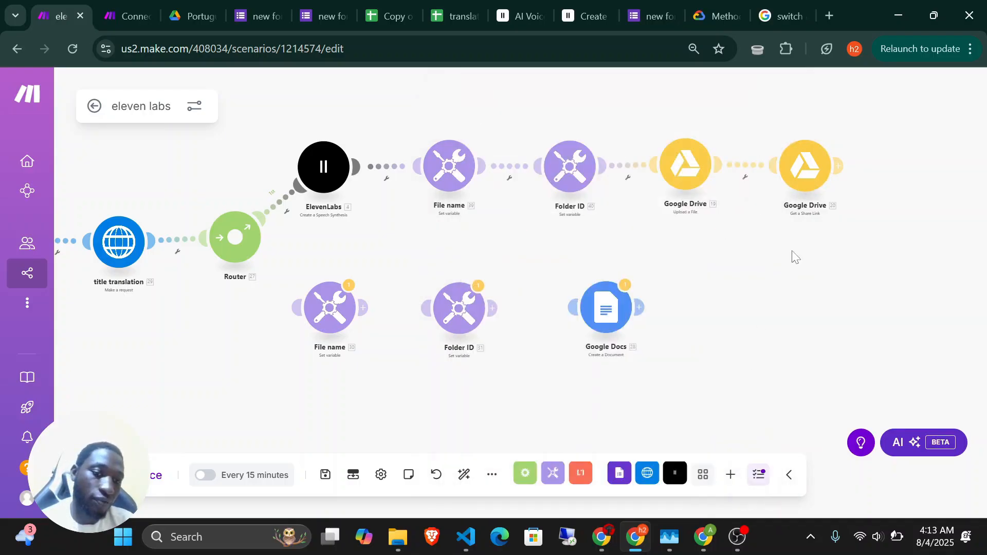
click(813, 164)
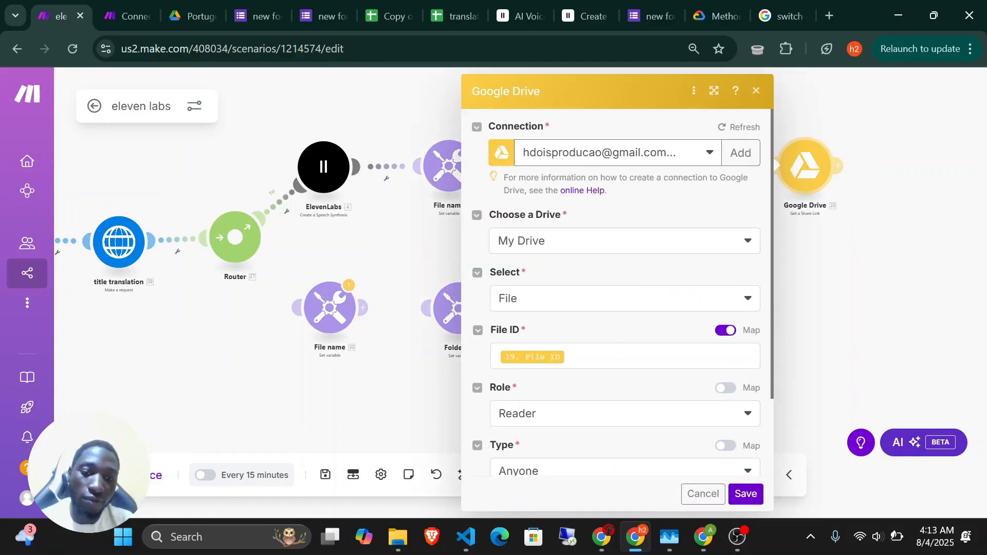
click(612, 356)
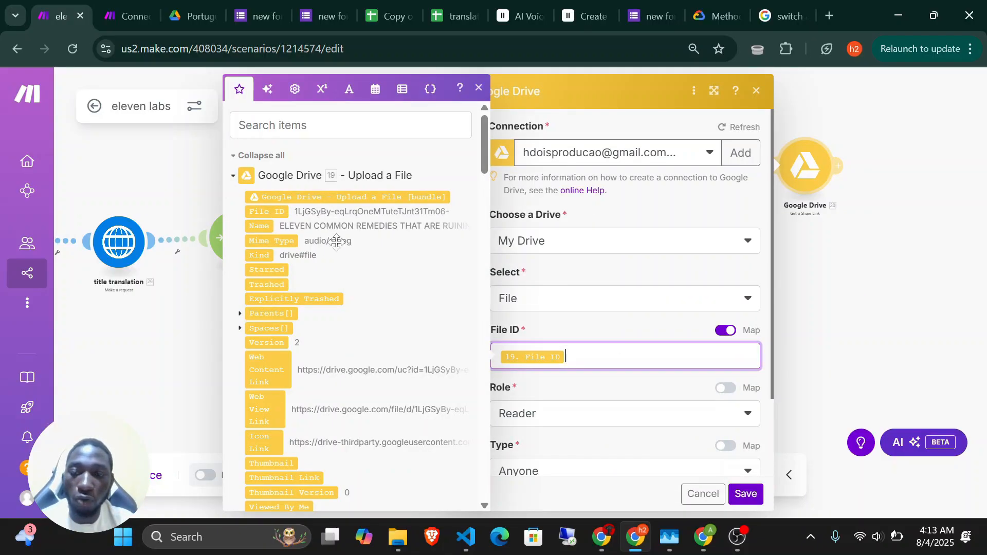
click(197, 354)
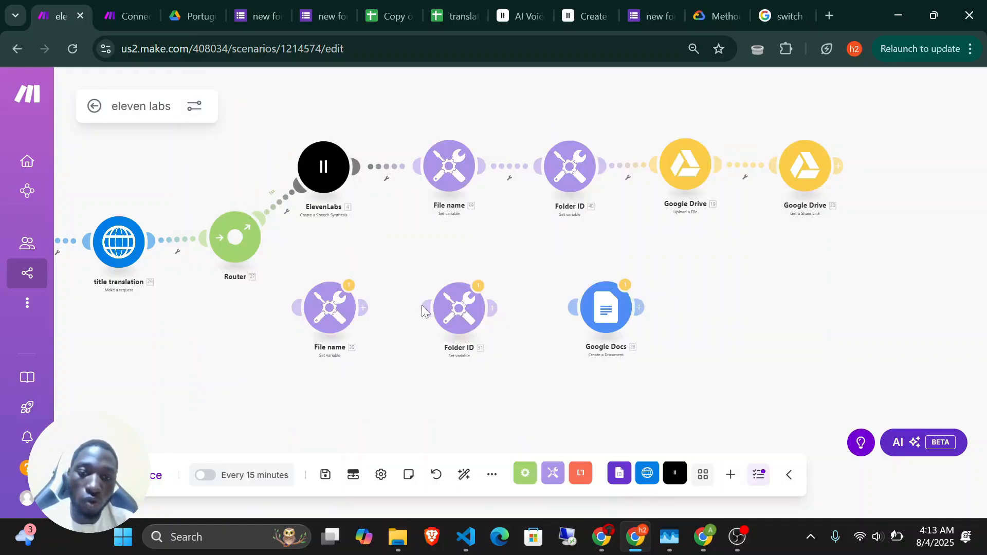
Connect the lower File name module to the second router and to the lower Folder ID module, and review both Switch formulas.
drag(295, 304, 264, 268)
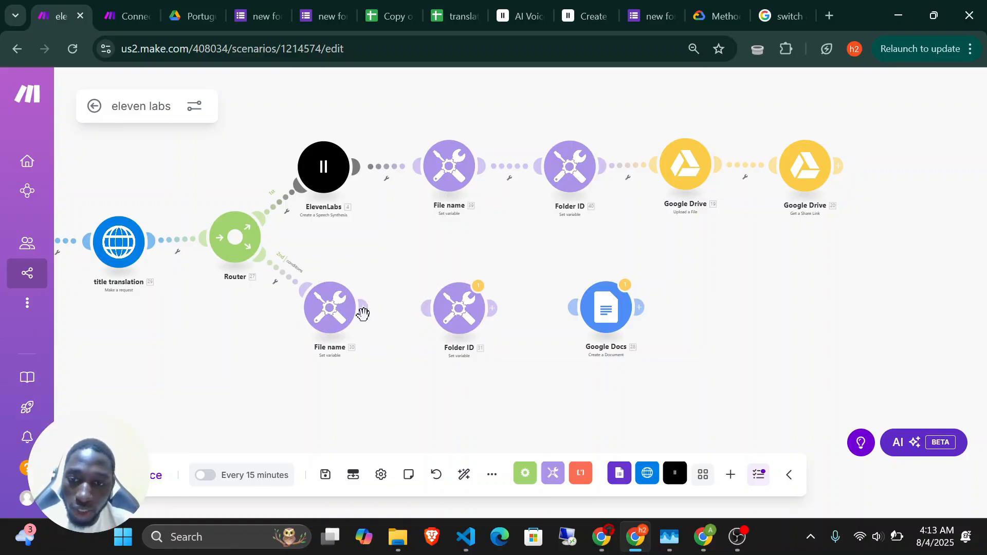
drag(363, 311, 427, 308)
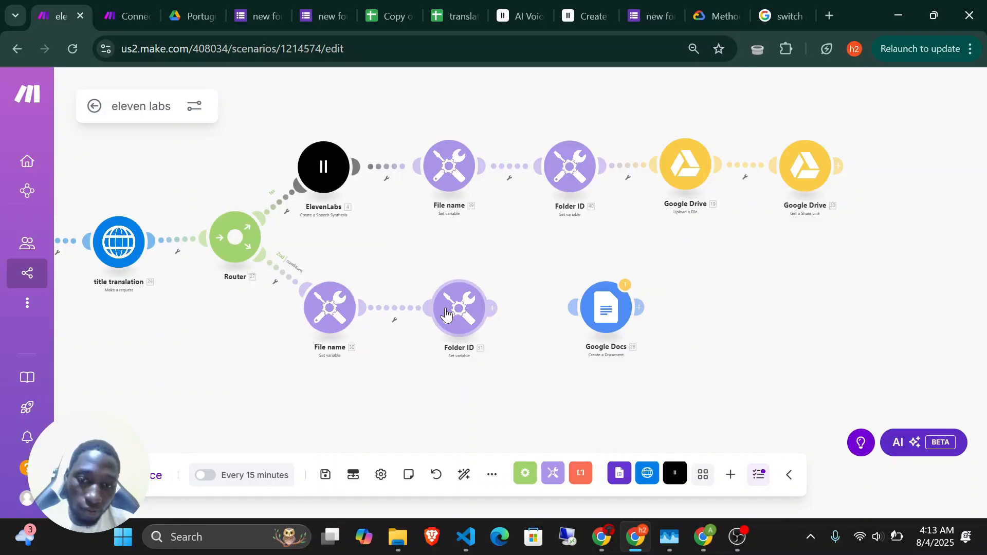
click(463, 314)
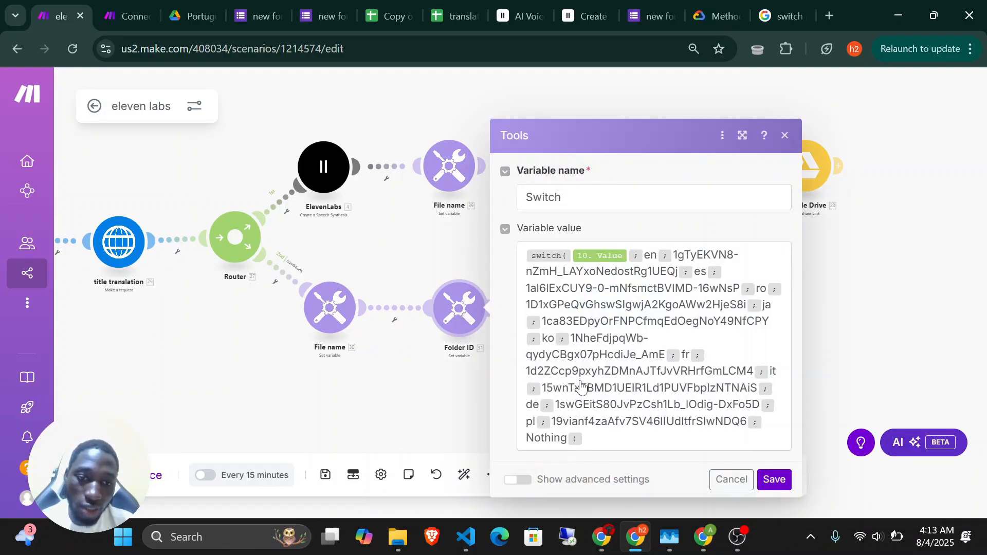
click(331, 316)
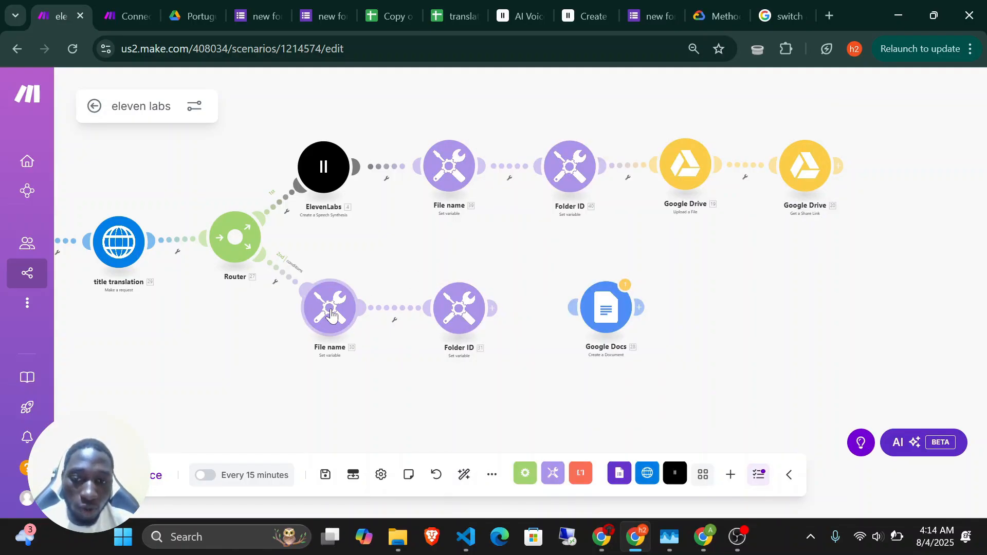
click(332, 316)
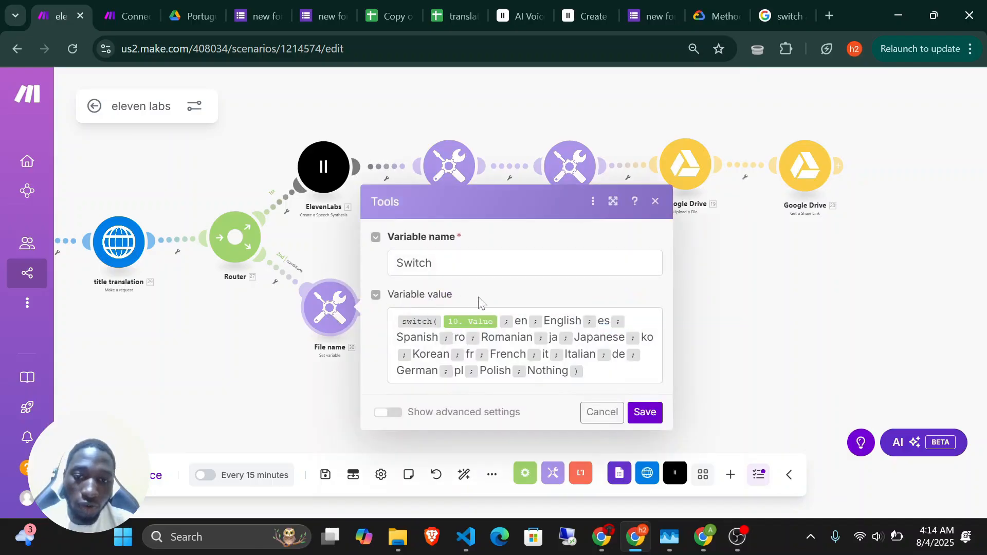
key(Escape)
Connect the lower Folder ID module to Google Docs Create a Document, check its New Document's Location mapping and save the module.
drag(491, 308, 609, 318)
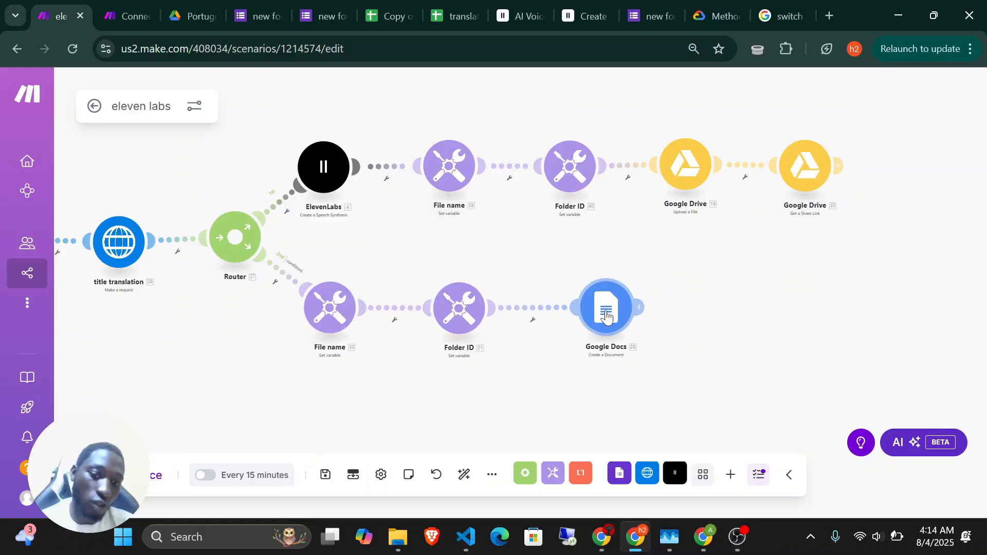
click(607, 320)
scroll(725, 350, down, 1)
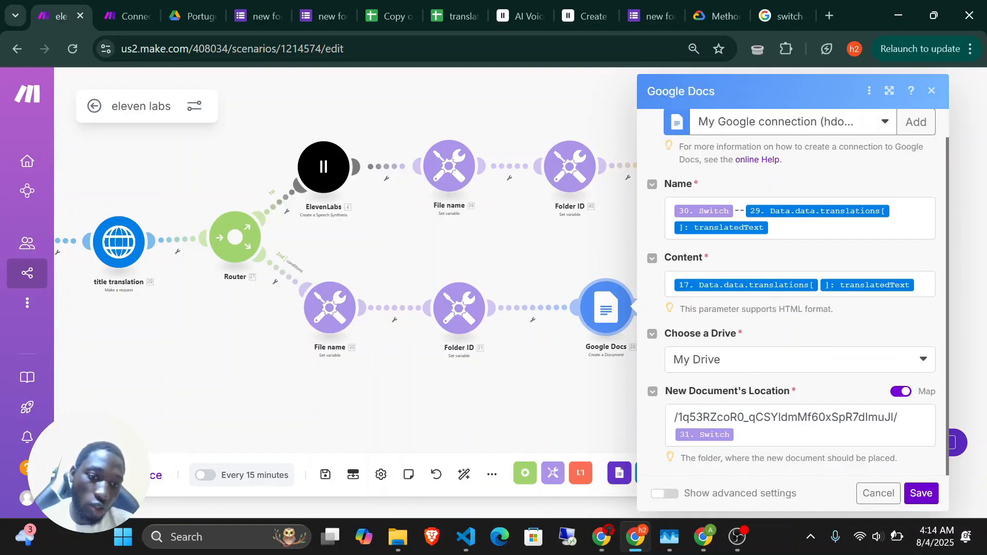
click(746, 435)
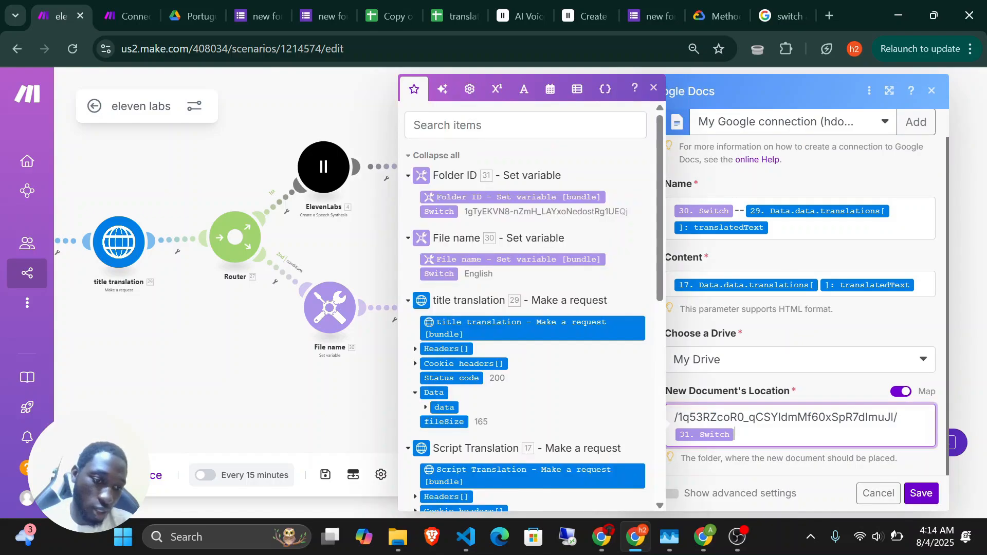
click(921, 493)
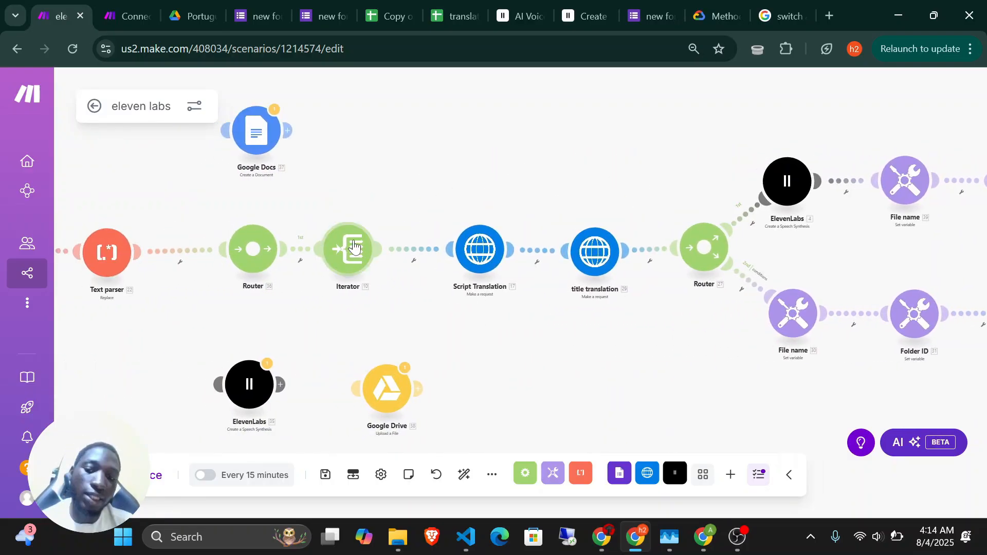
Review the full list of language codes in the Iterator's array and save the module.
click(355, 247)
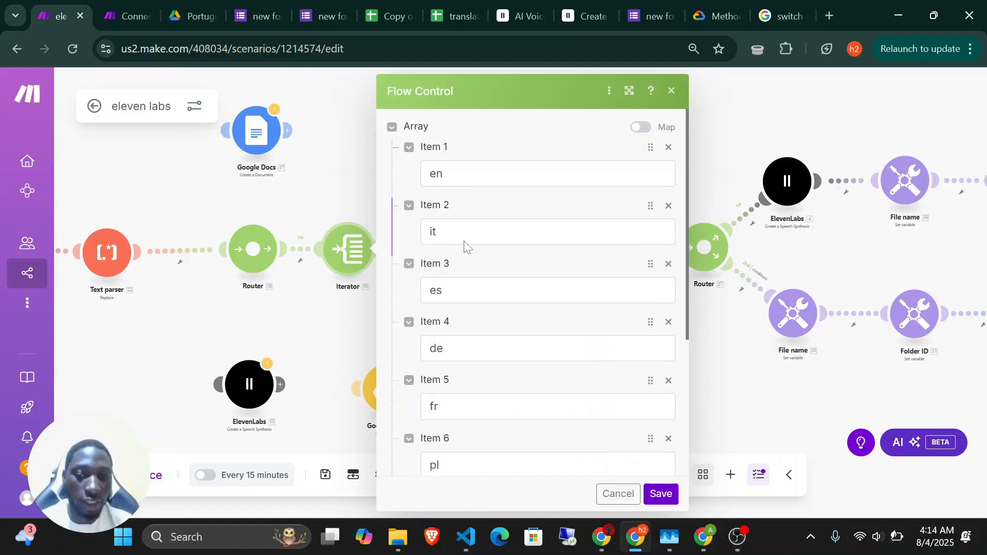
scroll(468, 257, down, 4)
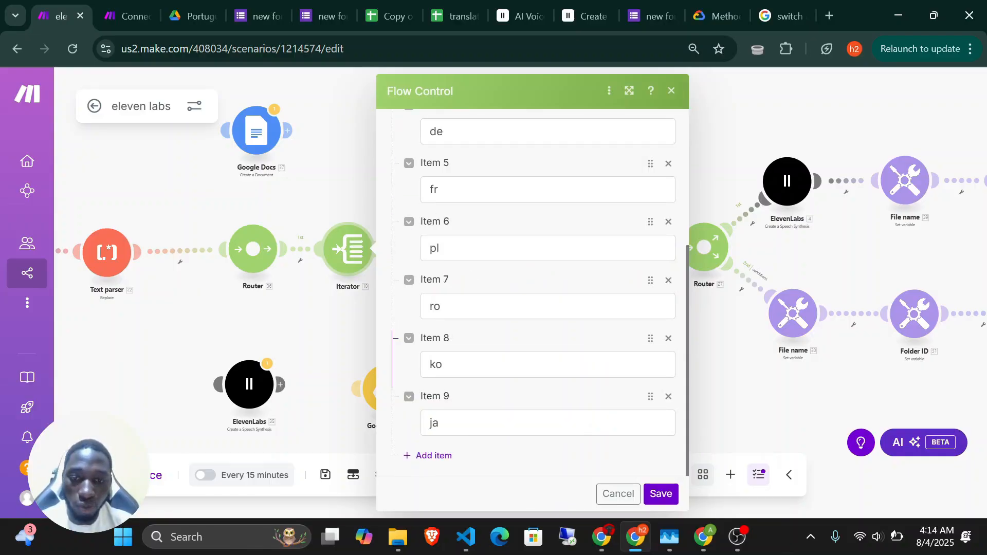
click(661, 494)
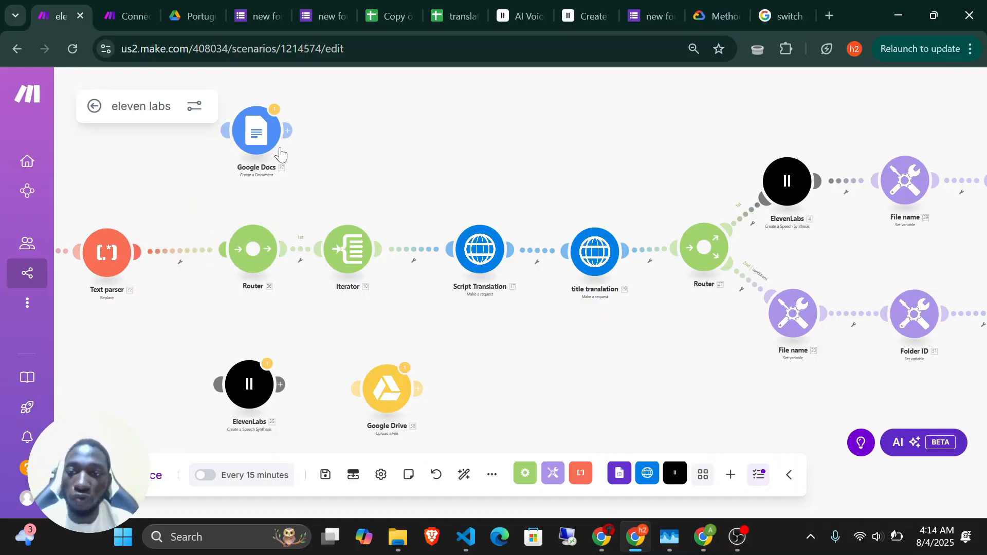
Connect the first router to the unlinked Google Docs and ElevenLabs modules, and link that ElevenLabs module to Google Drive Upload a File.
drag(253, 146, 271, 126)
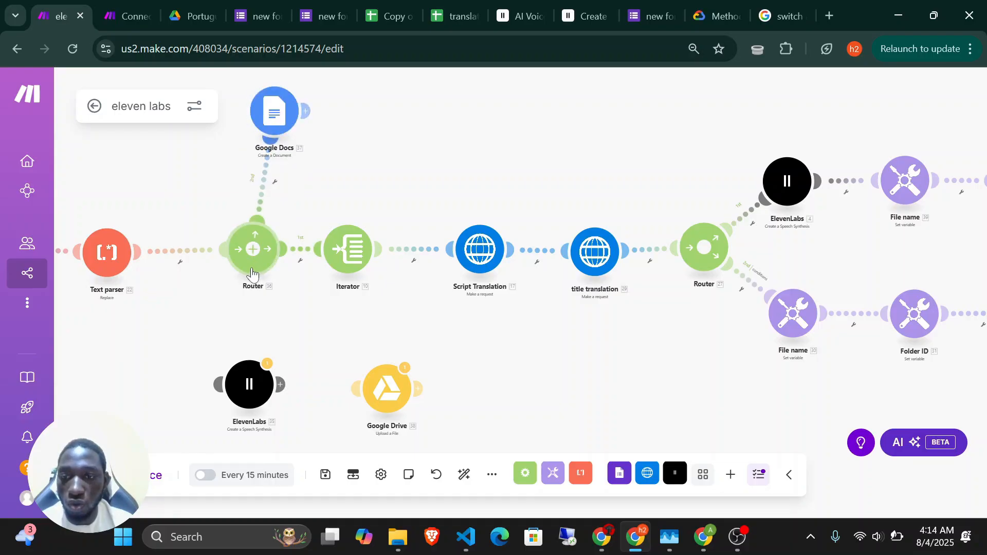
drag(253, 279, 247, 270)
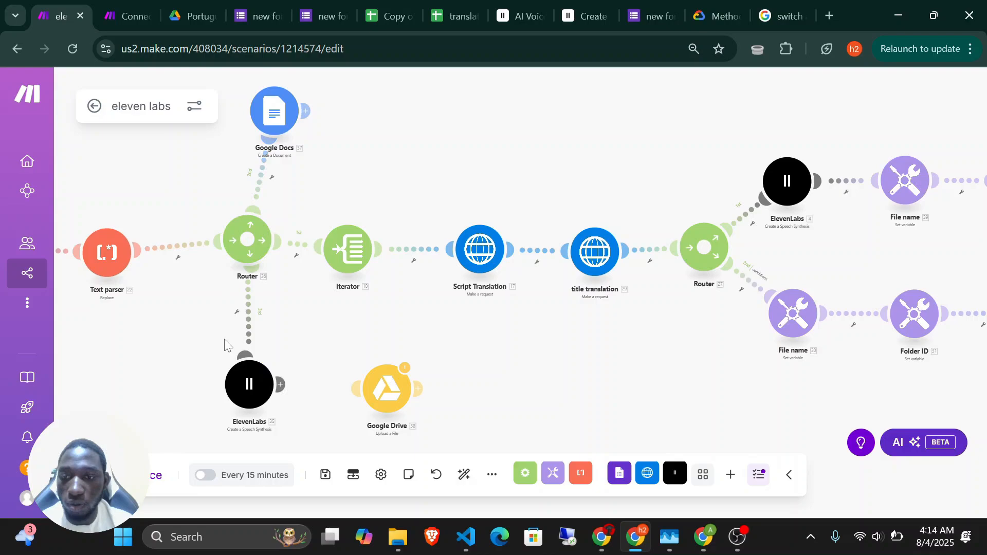
drag(280, 389, 362, 391)
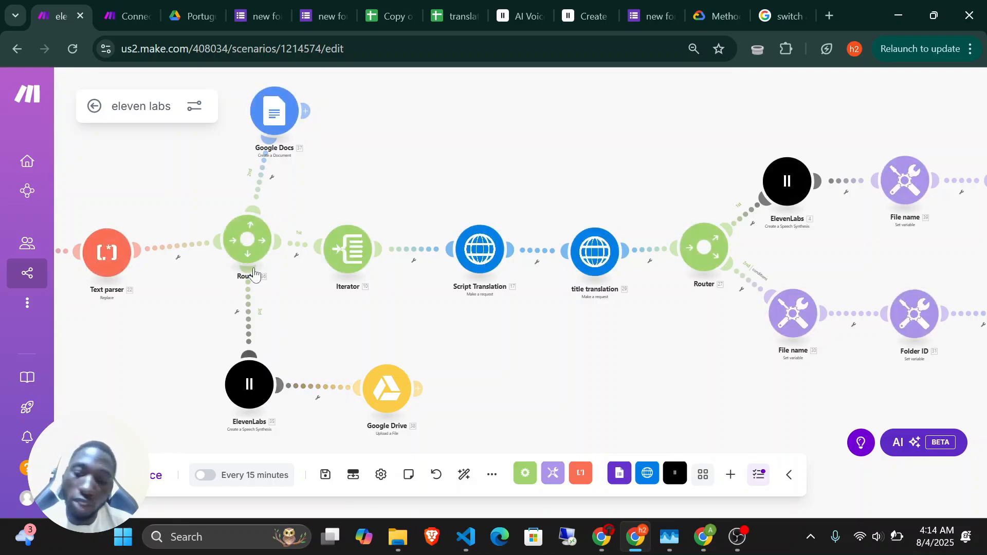
Examine the Portuguese branch's ElevenLabs speech settings and its Google Drive upload folder, file name and data mappings.
click(251, 385)
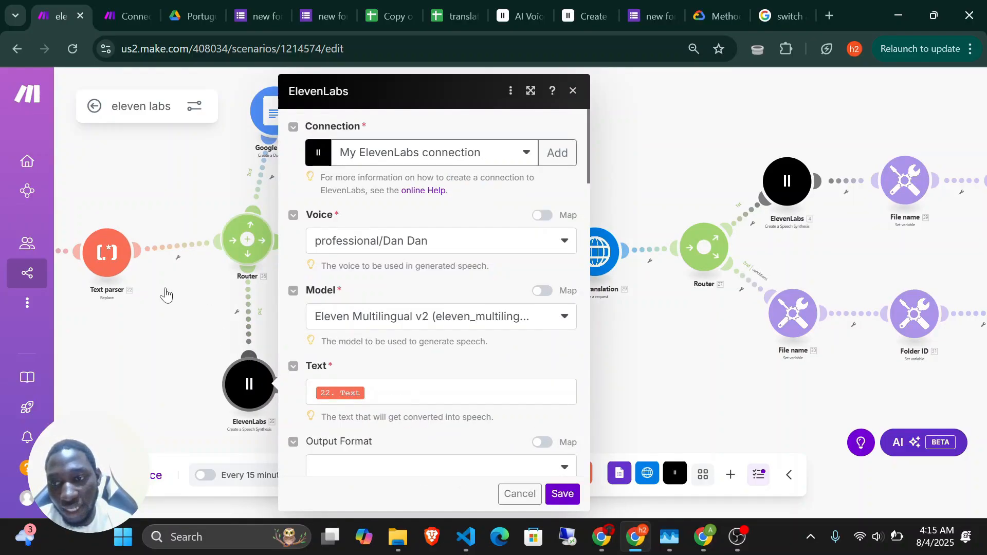
click(190, 412)
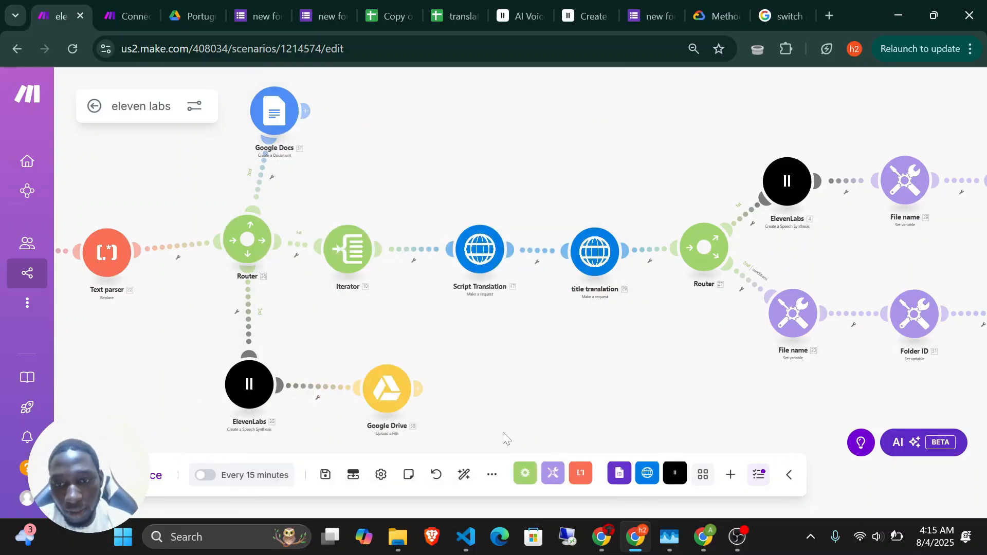
click(384, 393)
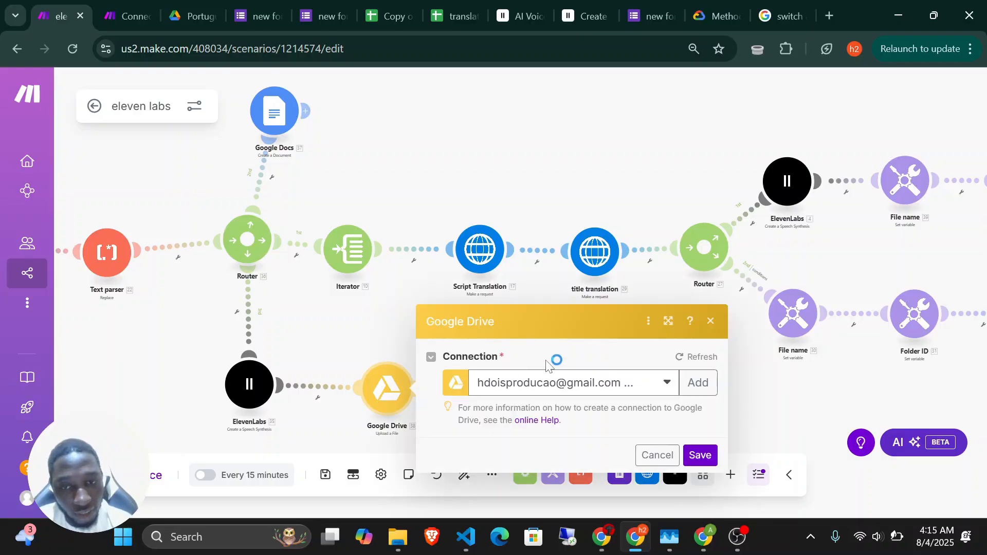
scroll(566, 406, down, 2)
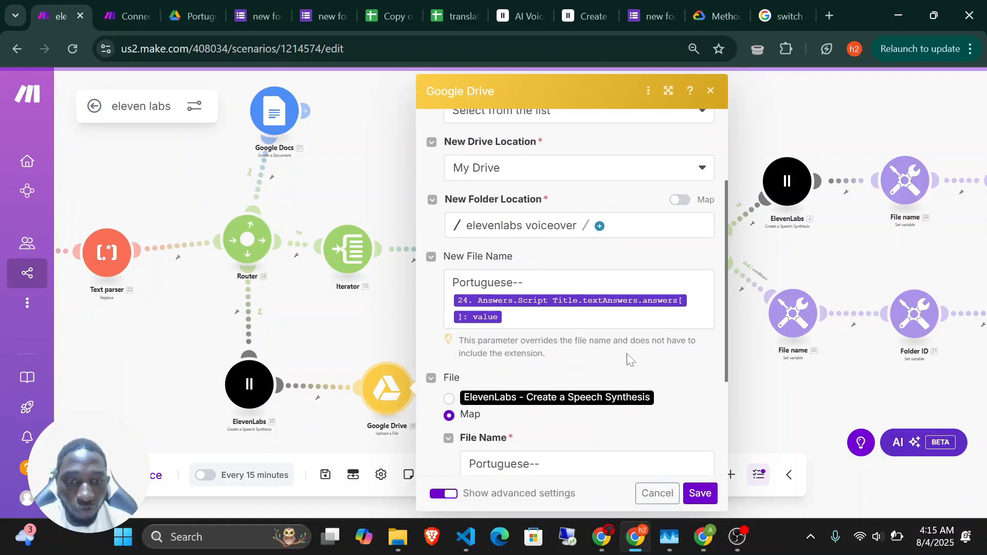
scroll(563, 342, up, 1)
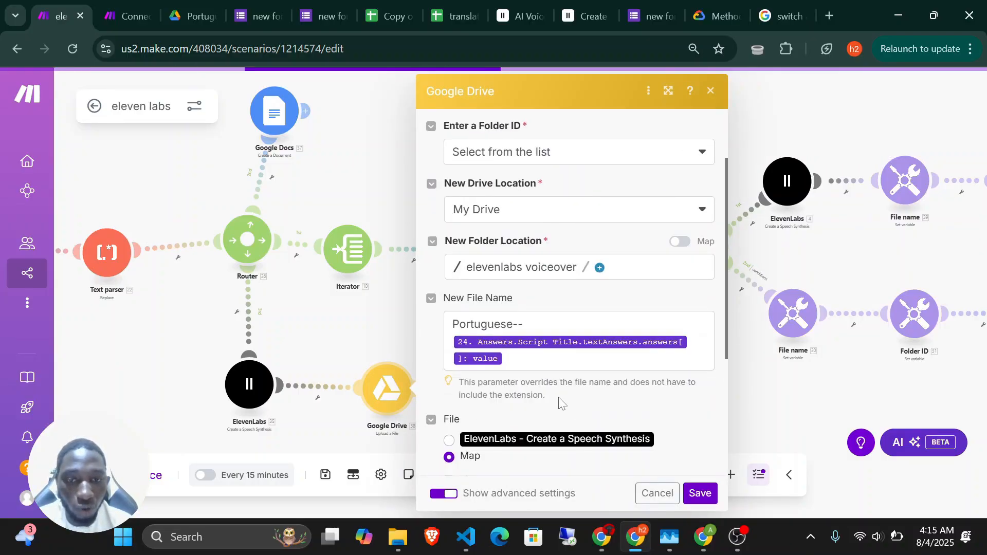
scroll(563, 402, down, 5)
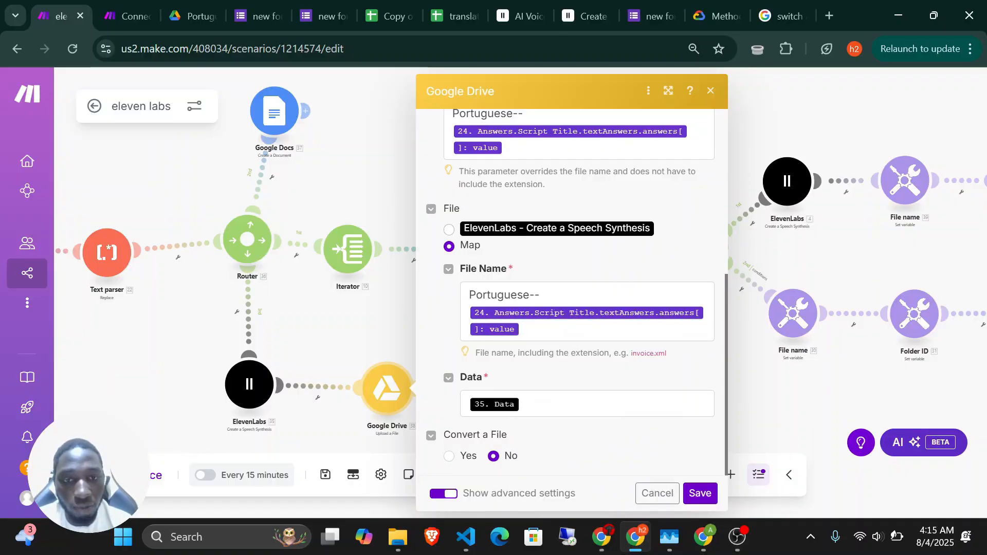
click(581, 298)
click(299, 337)
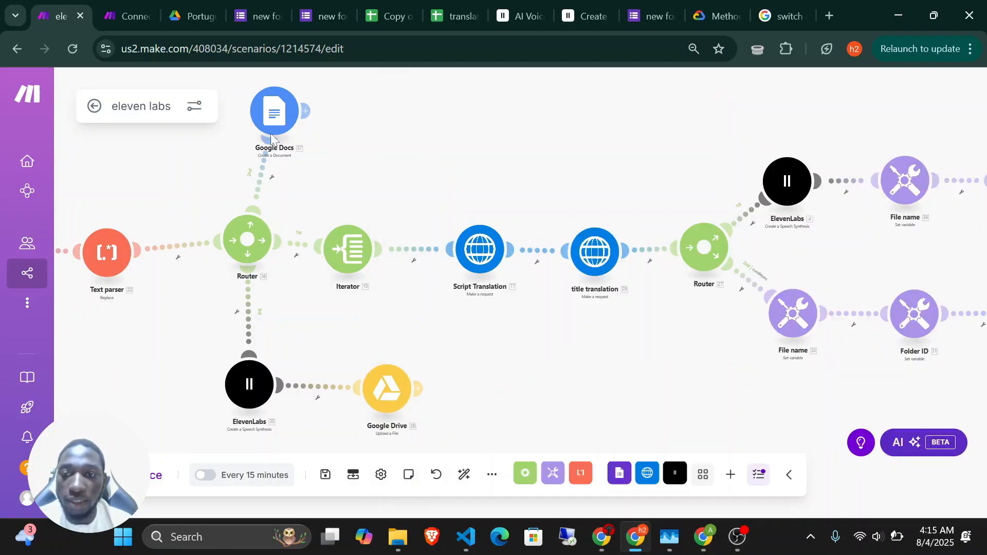
Examine the Name, Content and document location settings in the Portuguese branch's Google Docs Create a Document module.
click(272, 127)
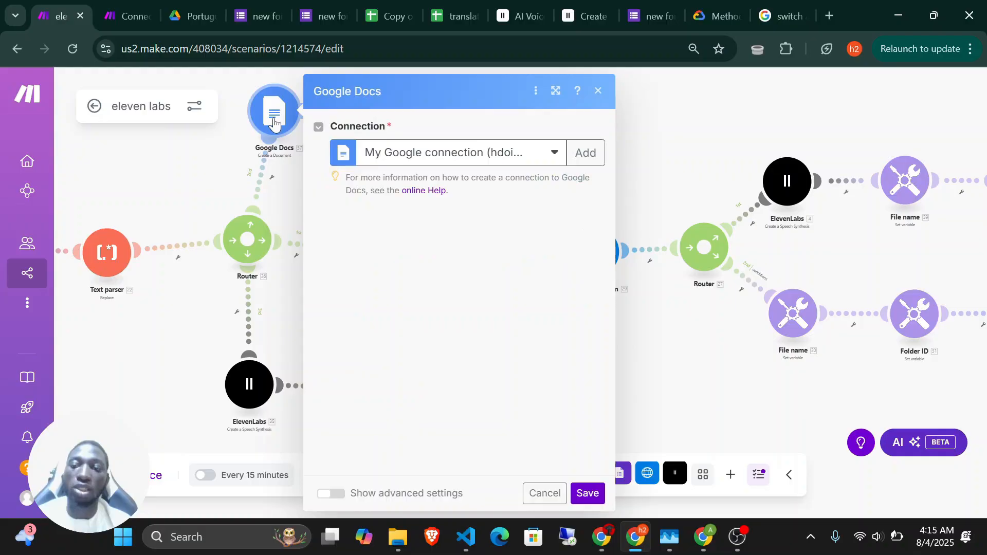
scroll(446, 366, down, 1)
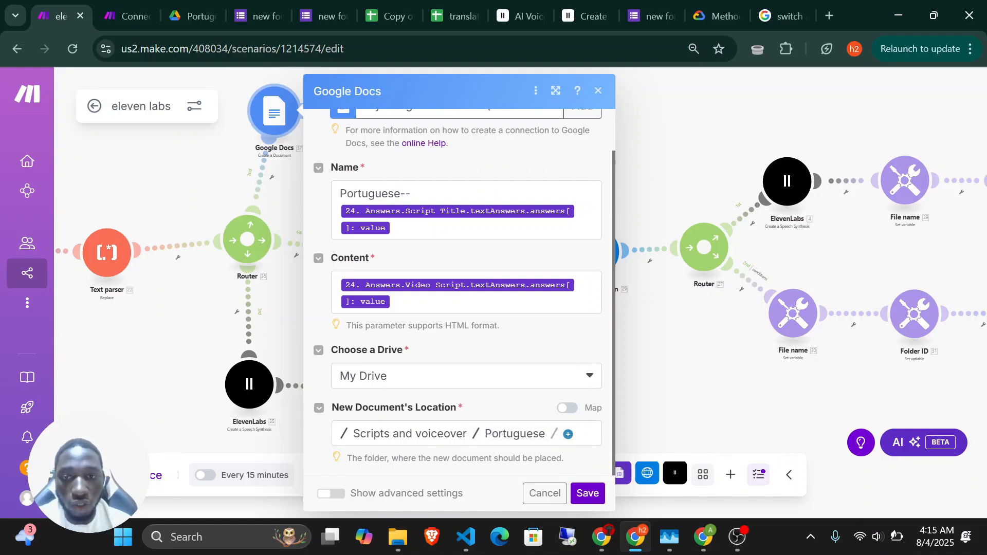
click(419, 302)
scroll(419, 302, up, 1)
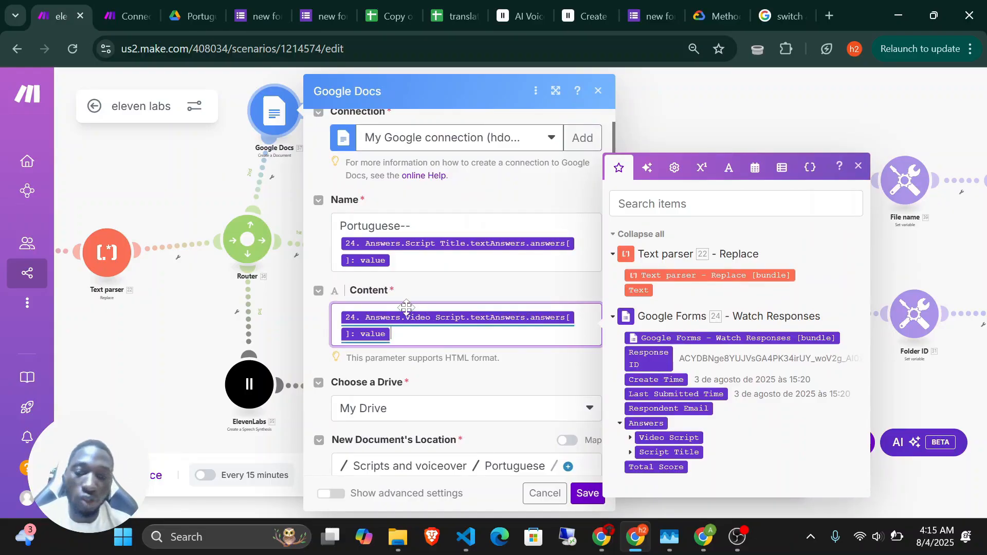
Check the Script Title mapping in the Portuguese Google Docs document name, then save the module and the scenario.
click(407, 260)
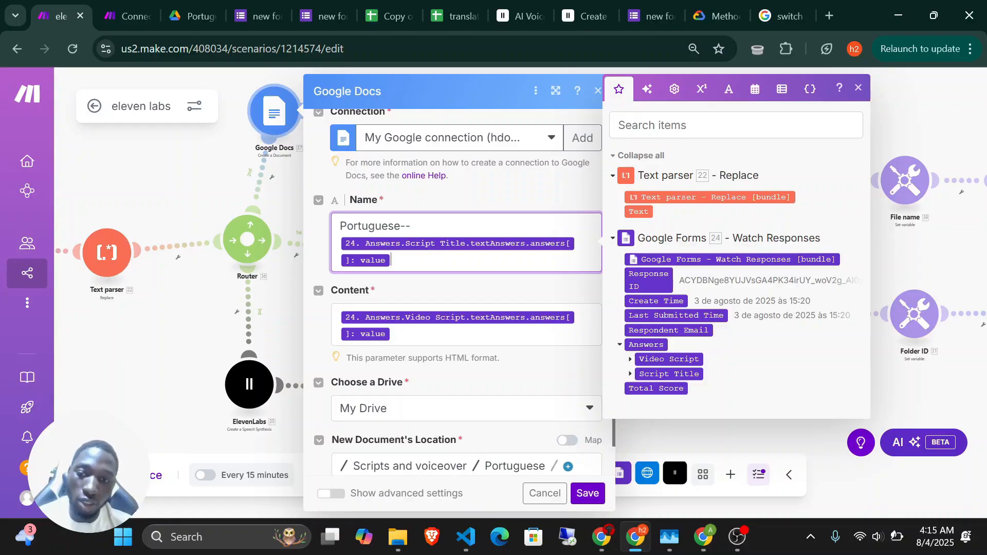
key(shift+Left)
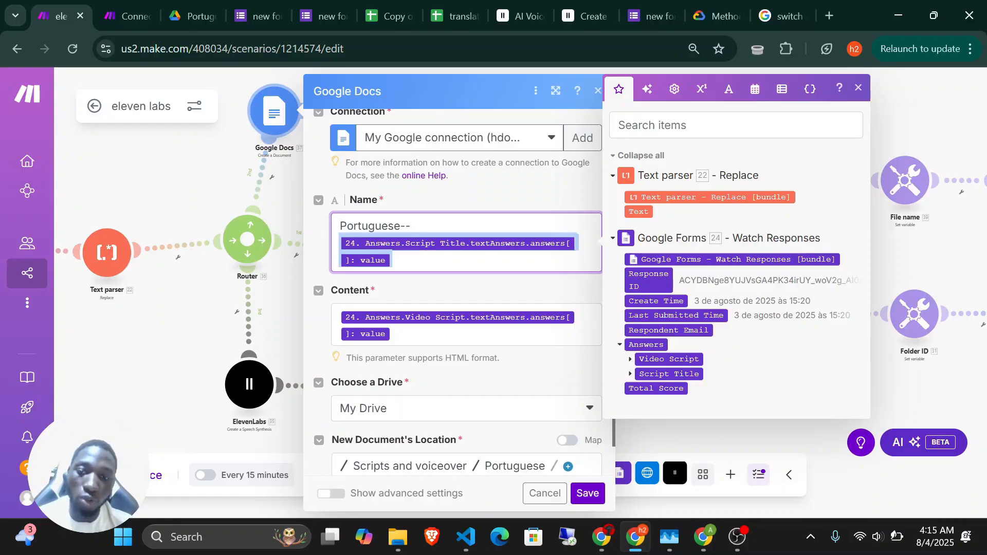
click(554, 297)
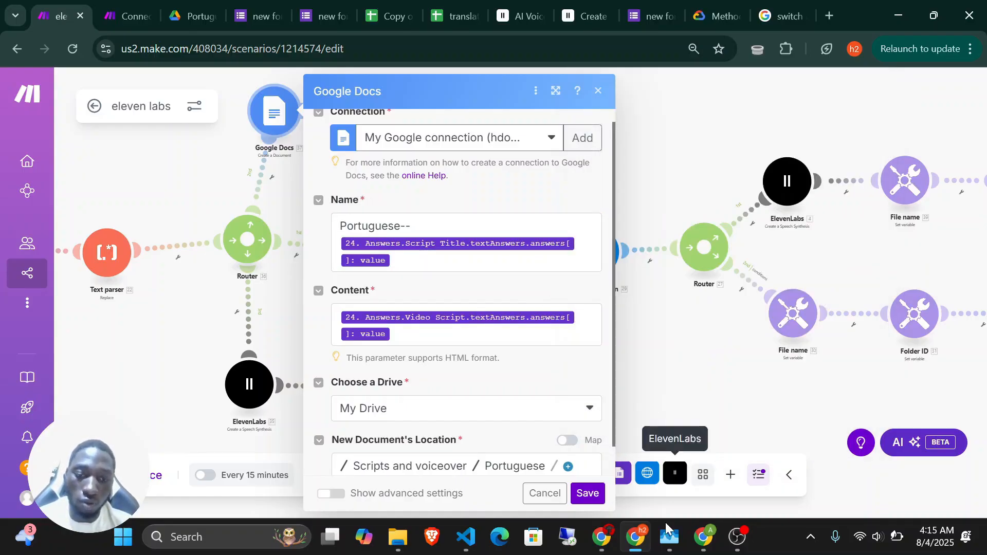
click(588, 494)
key(ctrl+s)
Switch to the Google Forms response page and paste the full Portuguese script as the Video Script answer.
key(ctrl+4)
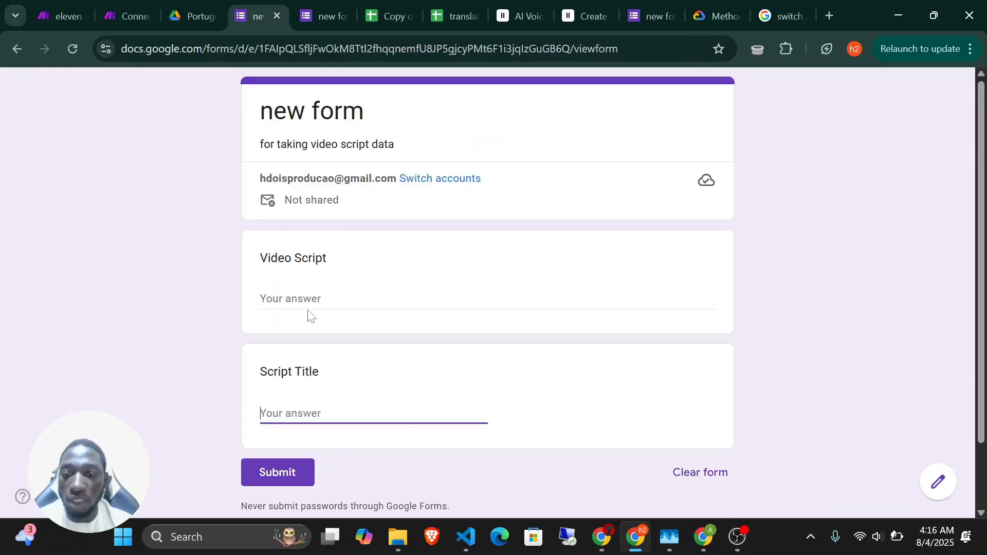
key(ctrl+v)
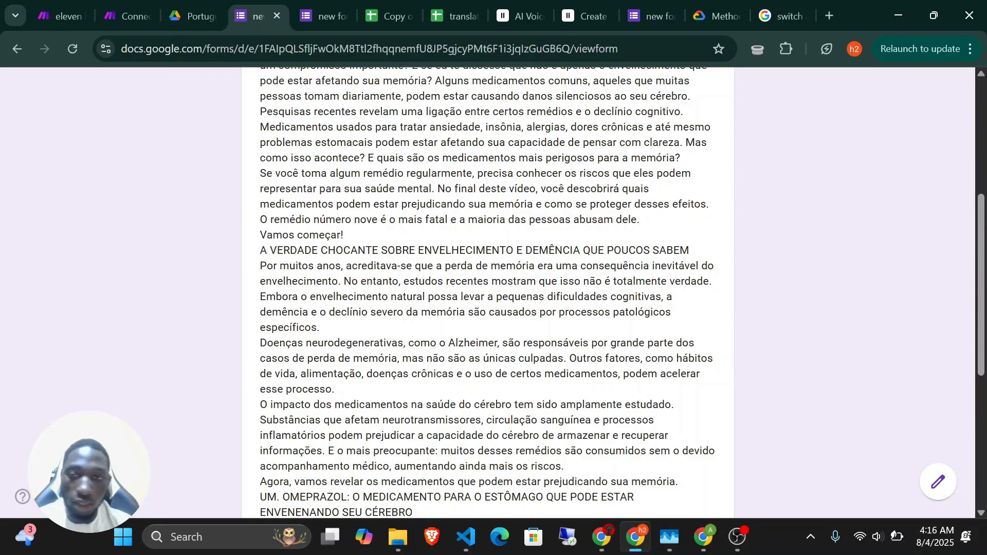
scroll(342, 241, up, 5)
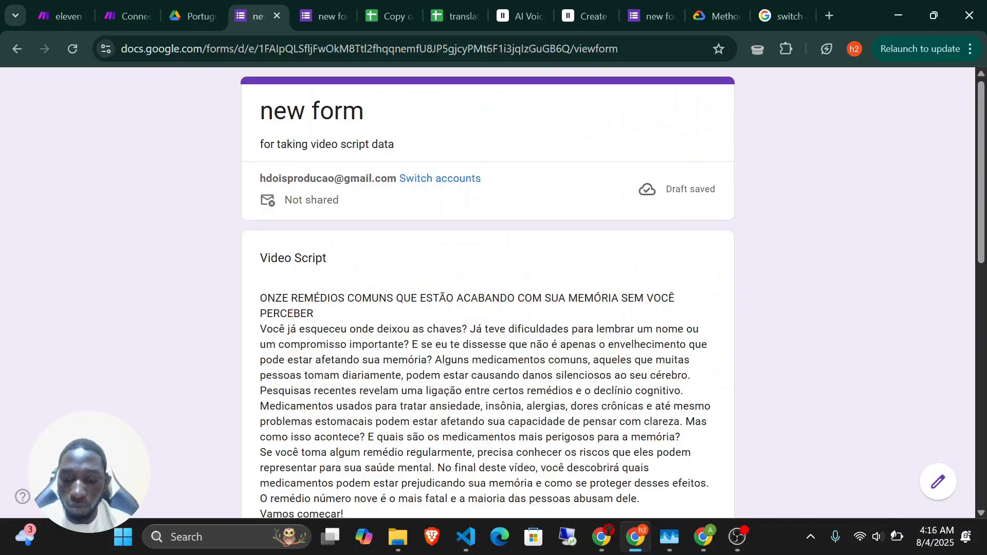
Copy the script's heading "ONZE REMÉDIOS COMUNS QUE ESTÃO ACABANDO COM SUA MEMÓRIA SEM VOCÊ PERCEBER" into Script Title and submit the form.
drag(315, 314, 248, 297)
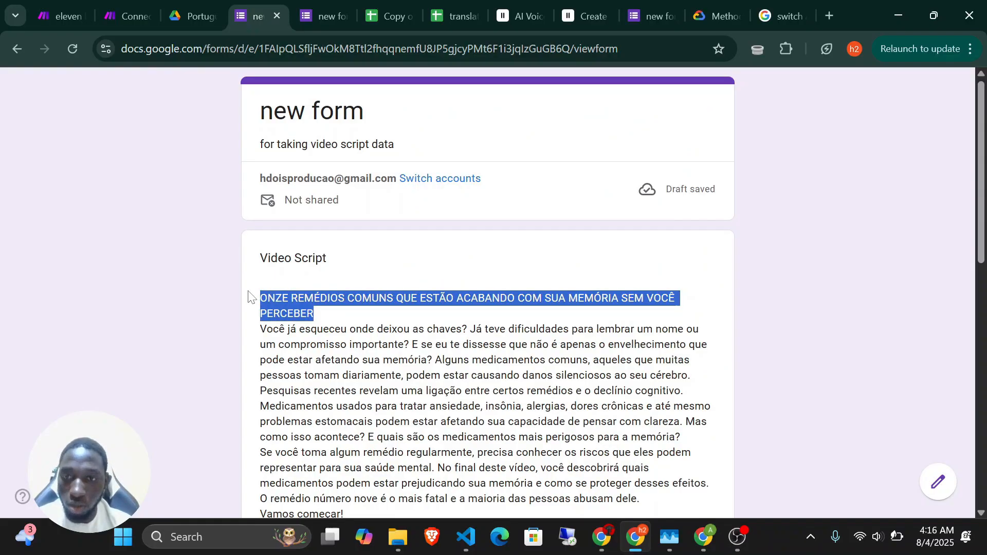
scroll(309, 309, down, 10)
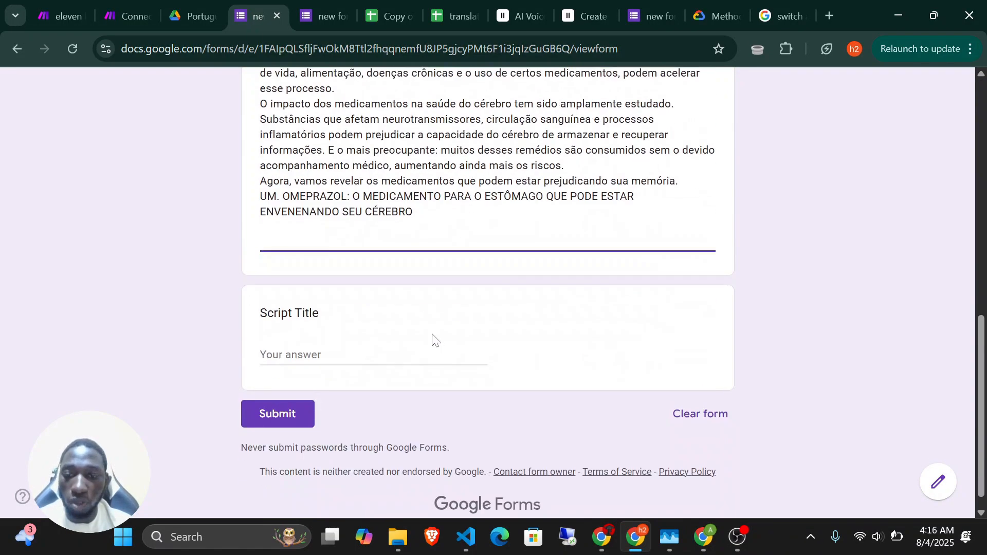
key(ctrl+v)
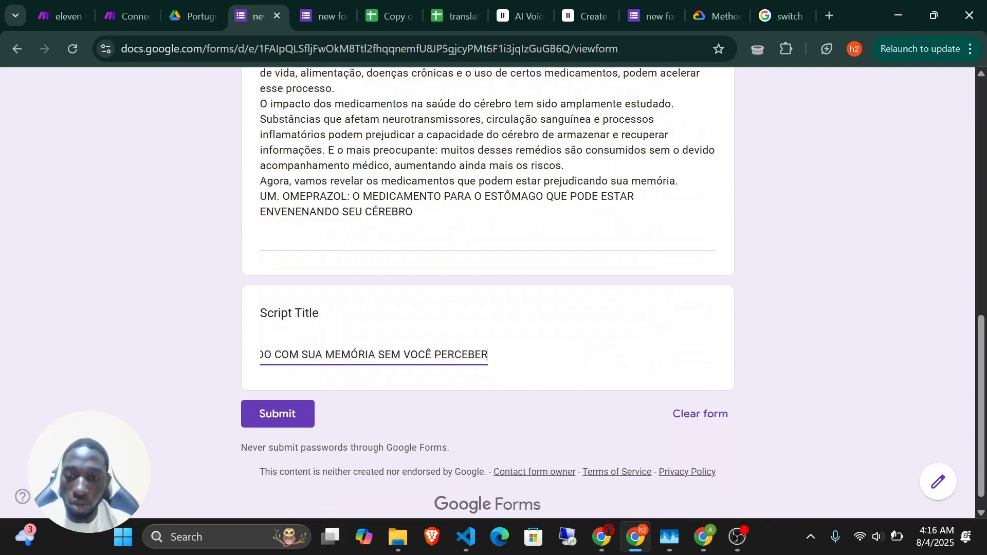
click(278, 417)
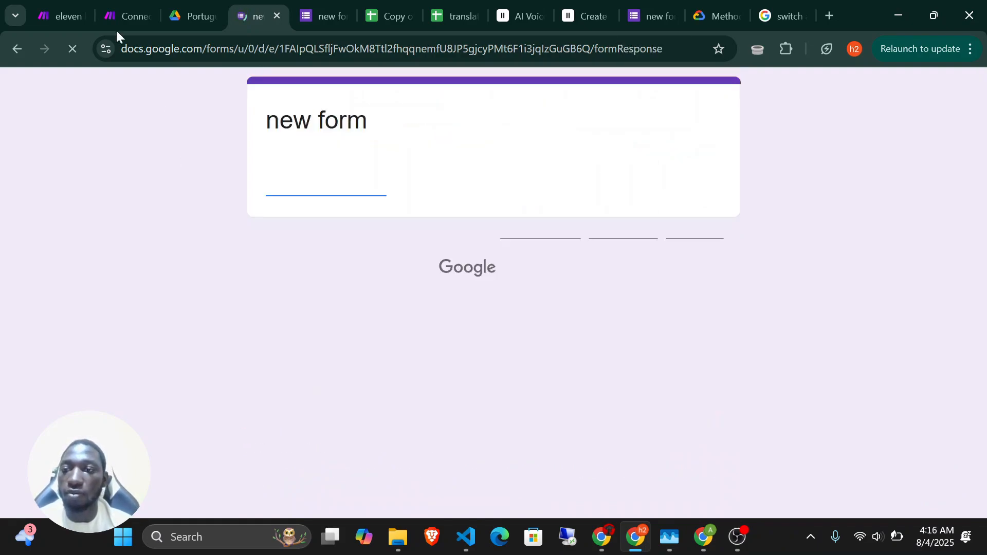
Return to the eleven labs scenario in Make and follow the run's progress across all the modules.
click(65, 16)
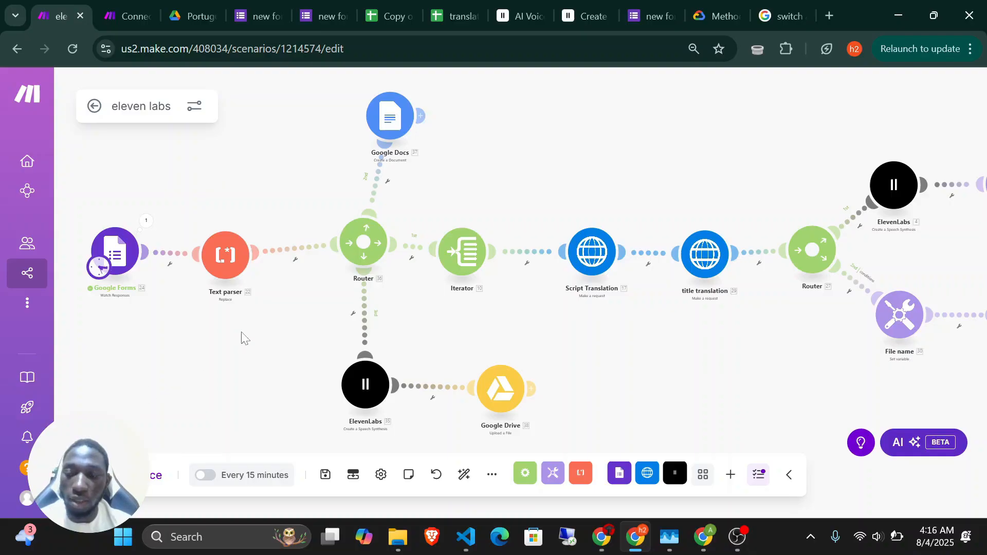
scroll(242, 338, up, 1)
scroll(334, 324, up, 1)
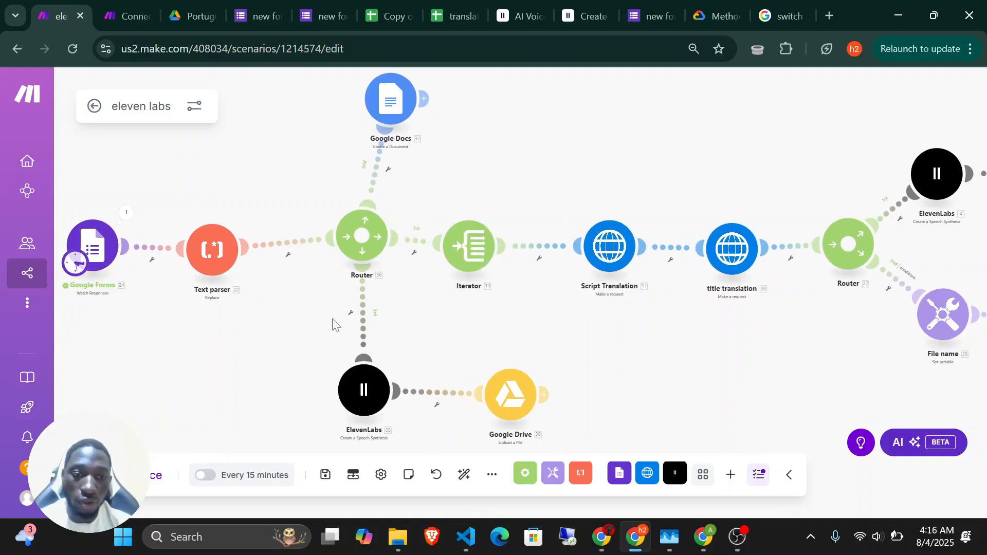
scroll(332, 322, down, 1)
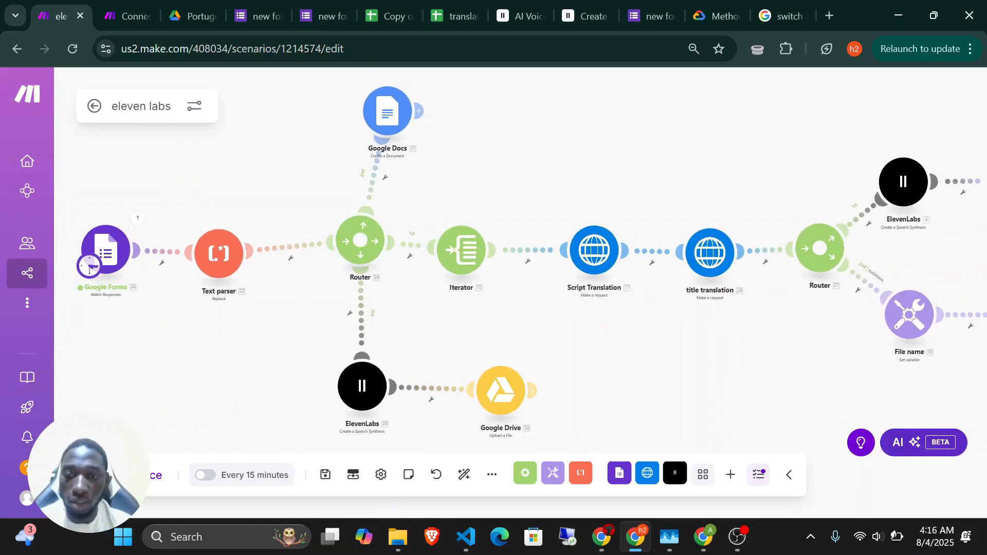
scroll(288, 426, down, 2)
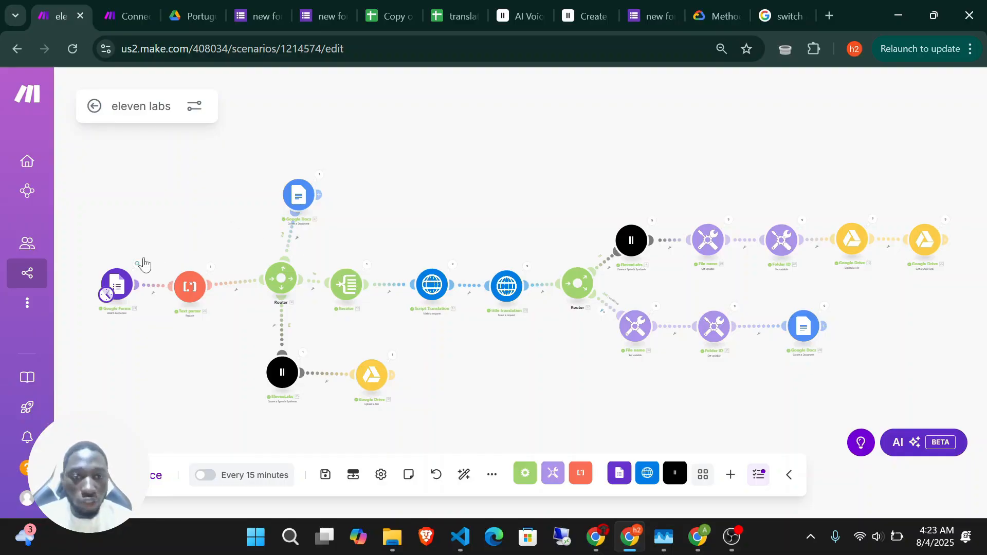
Examine the Script Title and Video Script answer values in the Google Forms module's run output.
scroll(143, 264, up, 5)
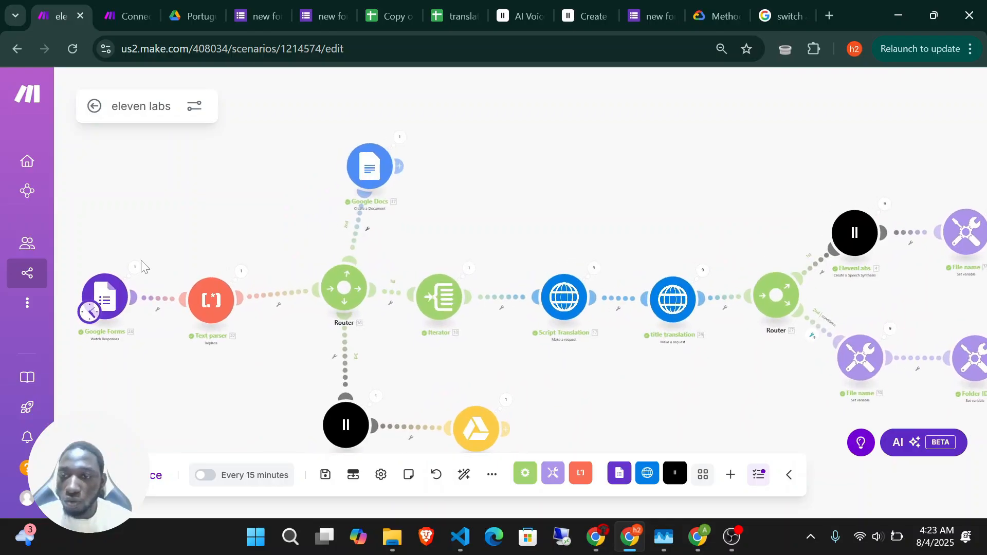
click(136, 267)
click(194, 309)
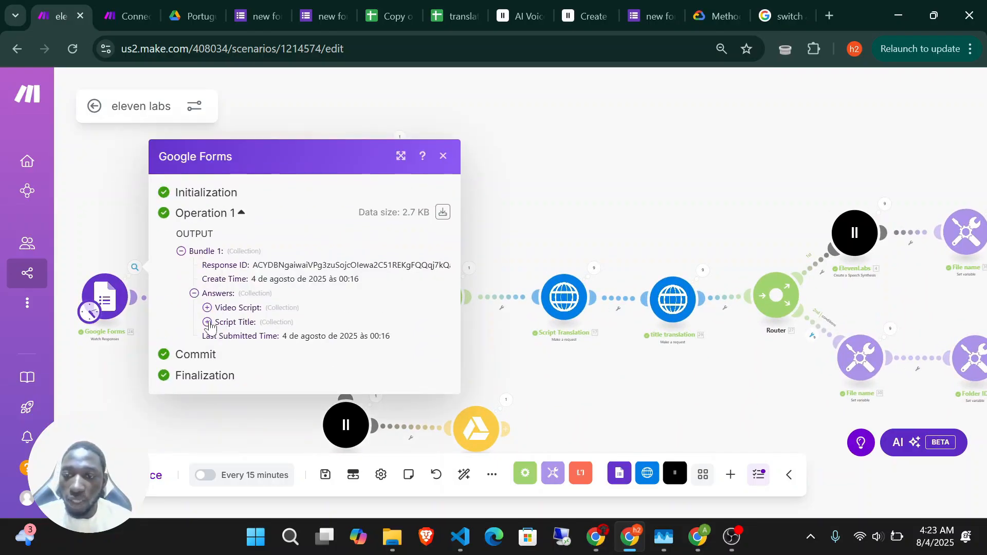
click(208, 323)
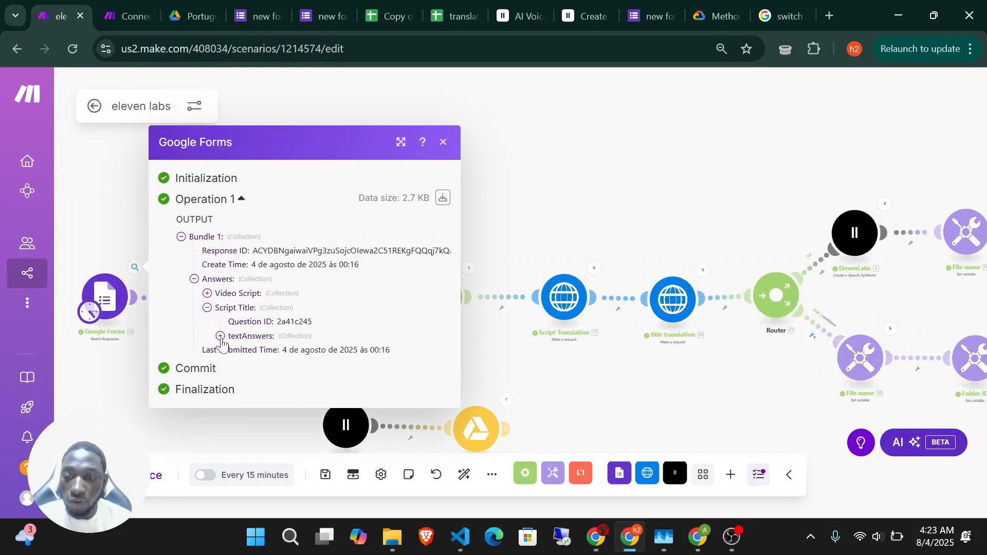
click(220, 336)
click(234, 350)
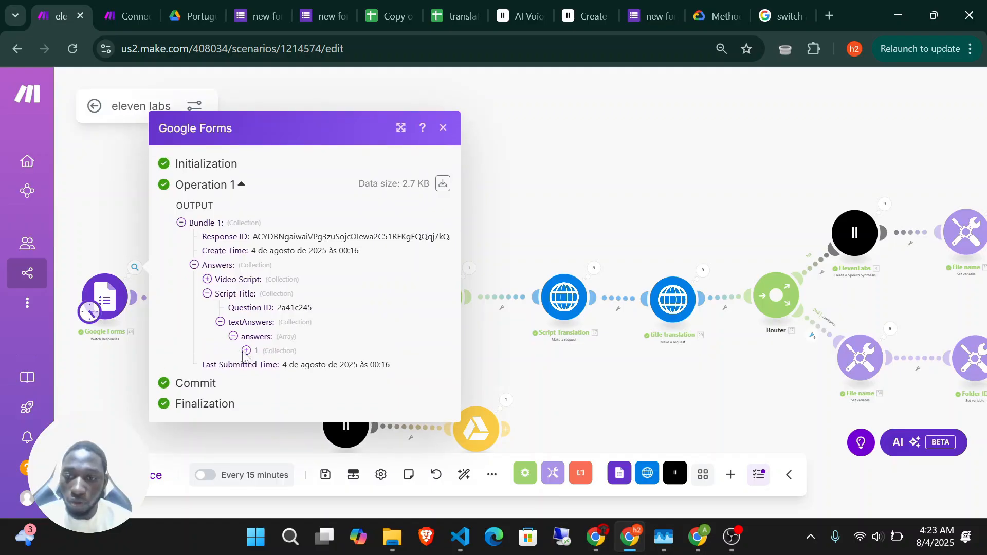
click(247, 350)
drag(298, 344, 369, 357)
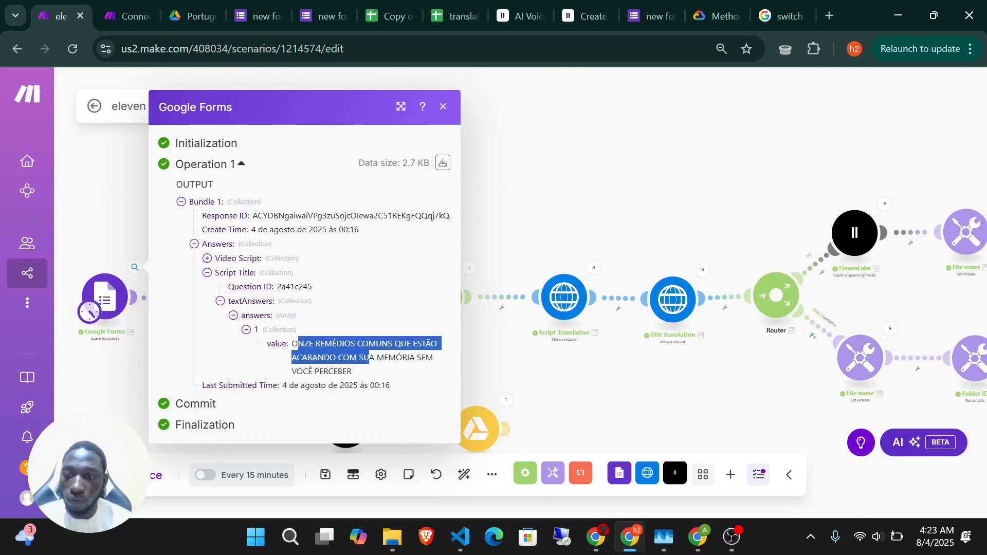
click(207, 259)
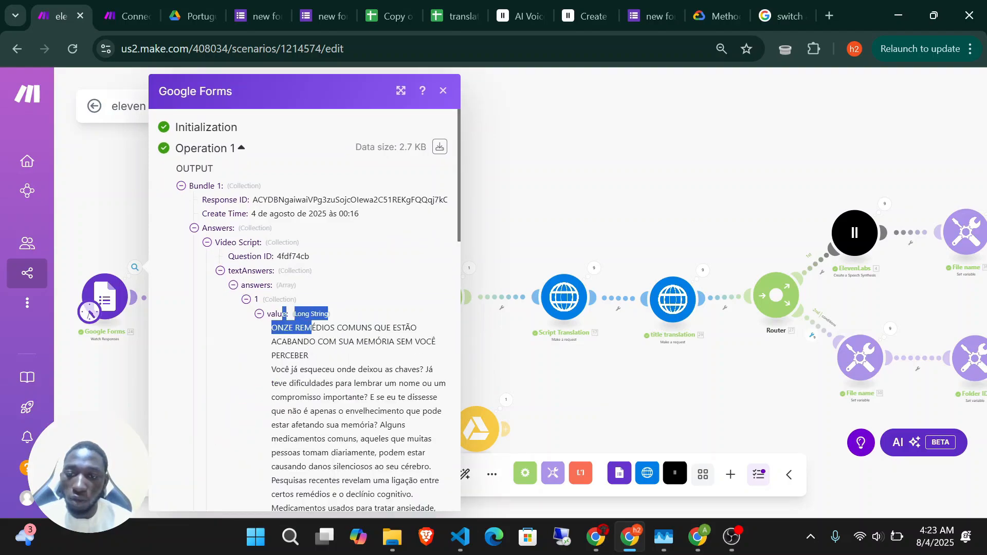
drag(311, 329, 381, 412)
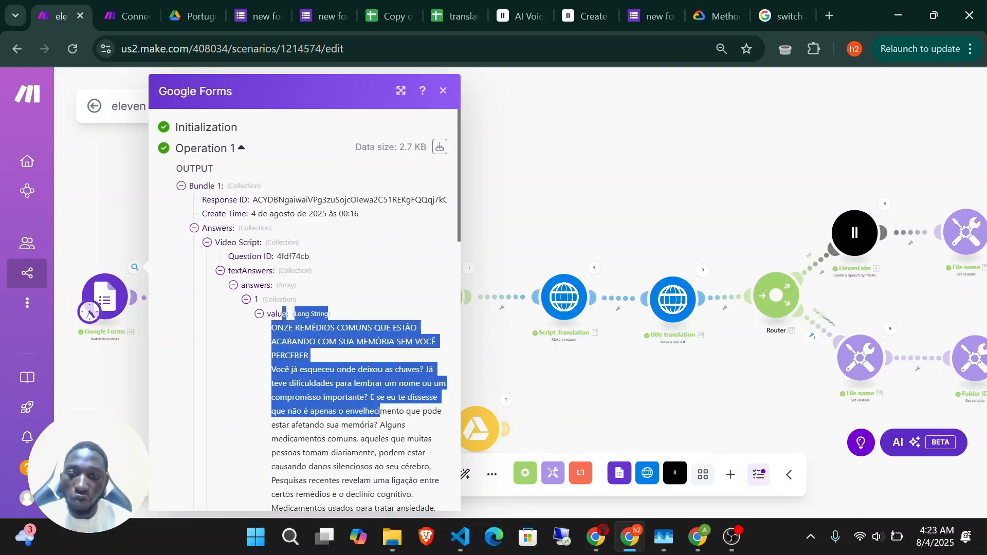
click(541, 232)
Examine the Text parser's output text and the Iterator's language-code output bundles from the run.
click(241, 272)
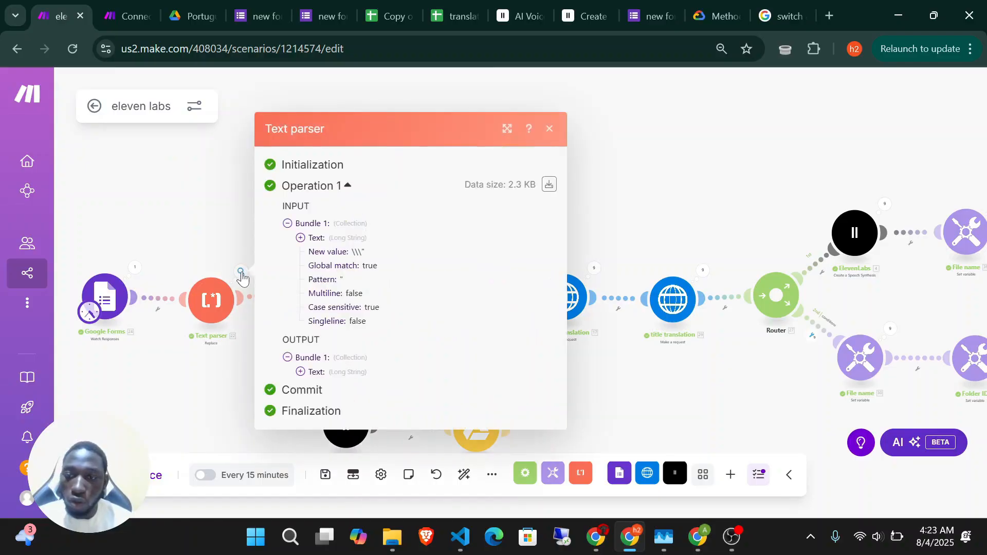
click(300, 373)
scroll(387, 363, down, 8)
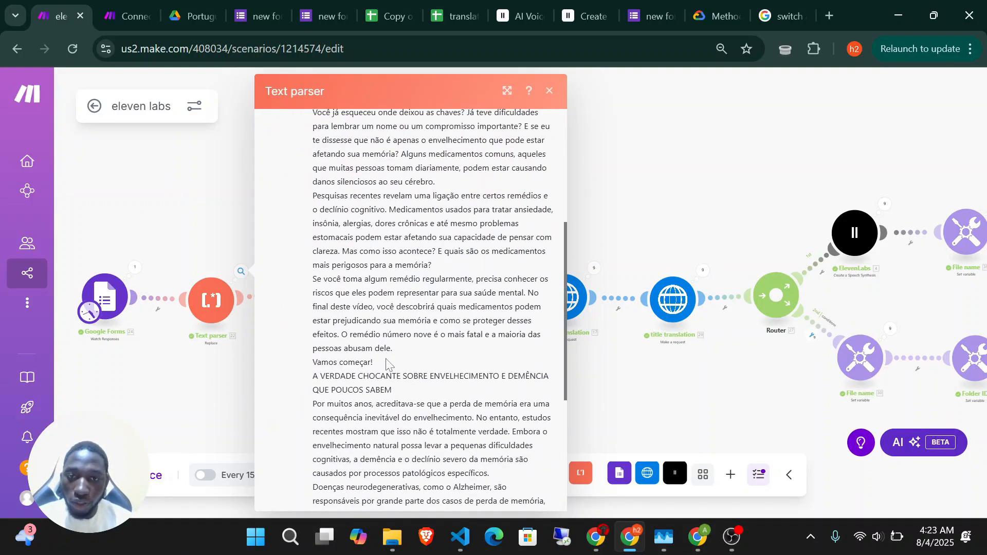
scroll(387, 364, down, 3)
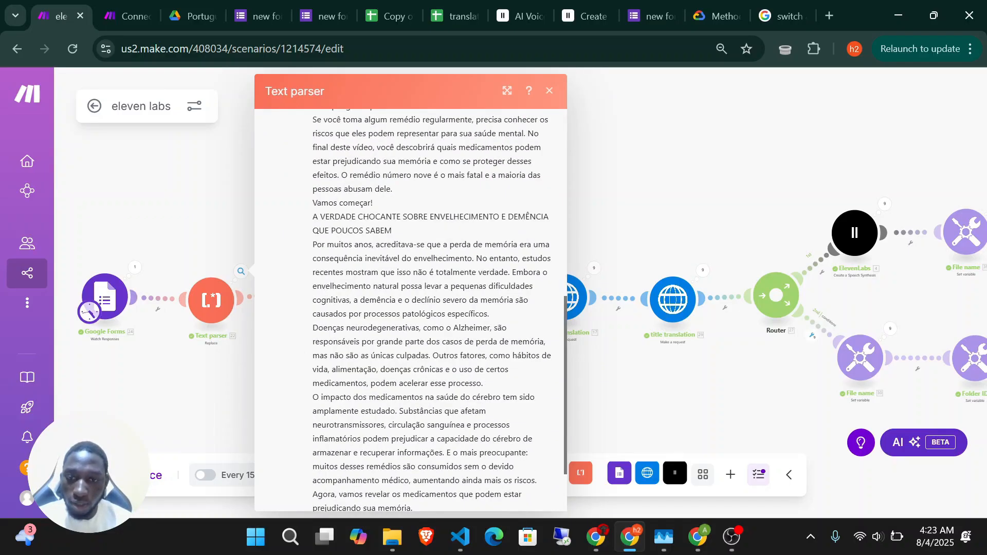
scroll(387, 364, down, 2)
scroll(387, 364, up, 8)
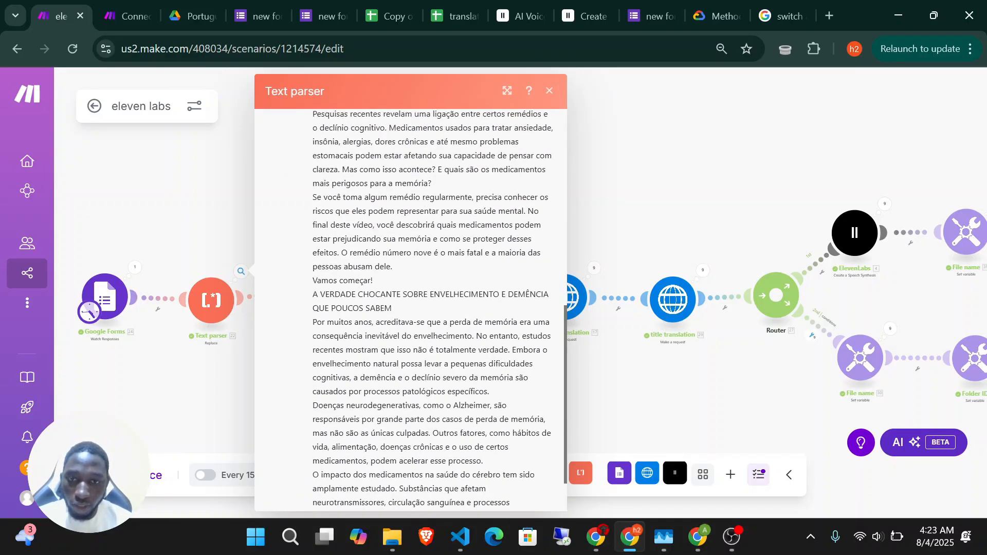
click(596, 247)
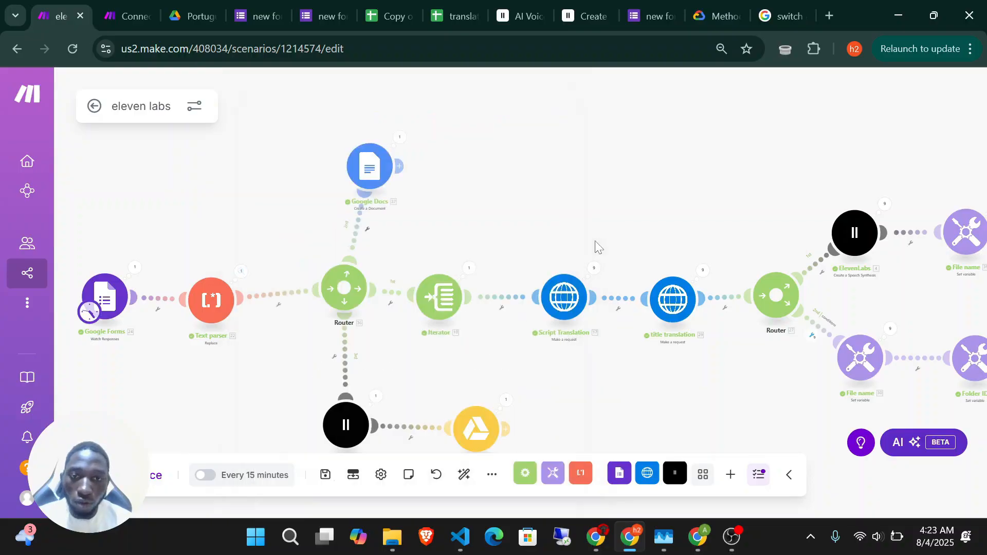
click(469, 268)
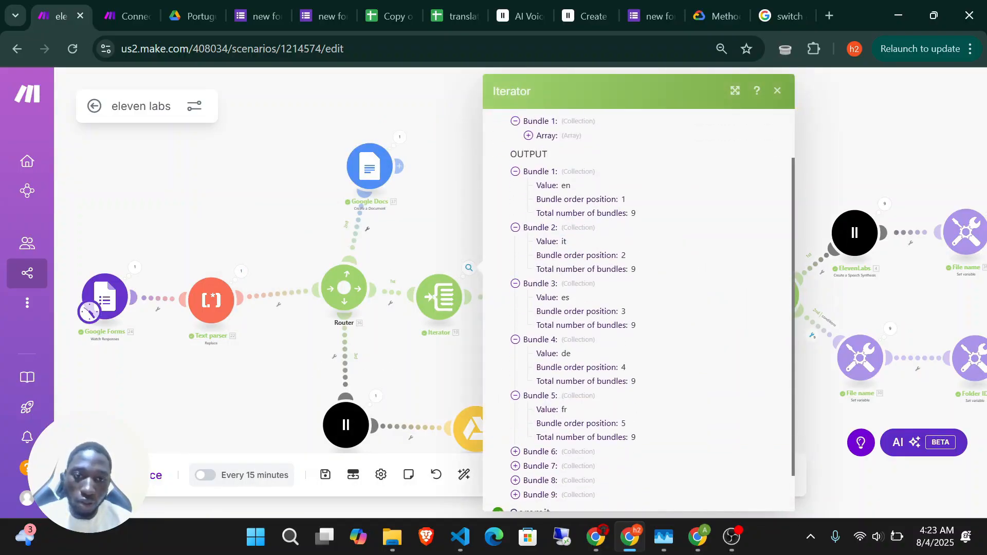
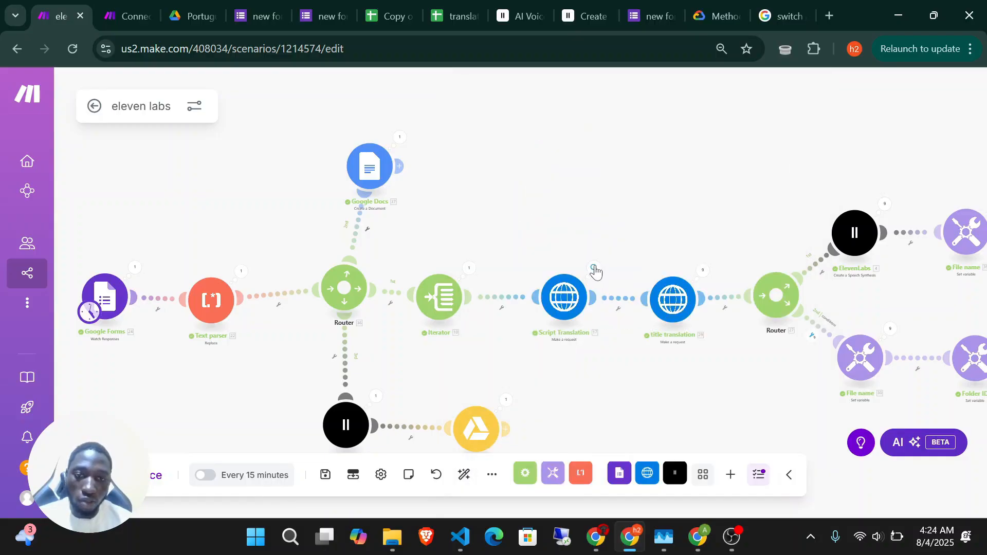
Examine the input and output details of Operation 1 in the Script Translation module's run results.
click(594, 269)
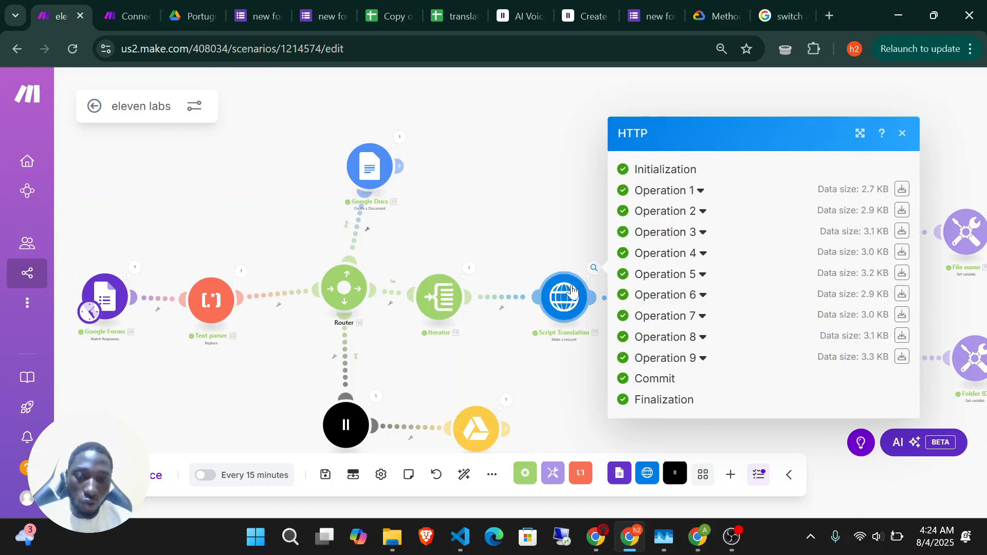
click(700, 192)
scroll(700, 205, down, 3)
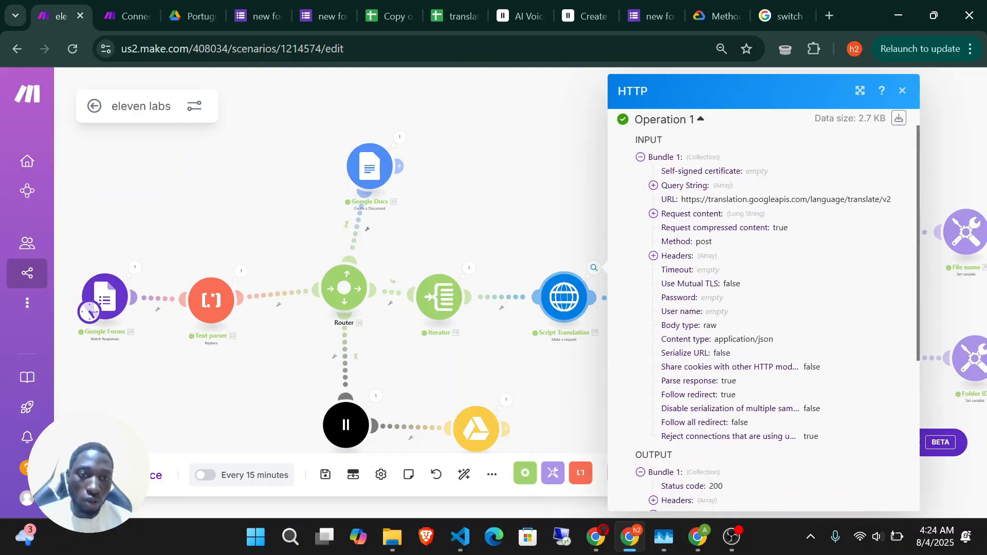
scroll(677, 288, up, 1)
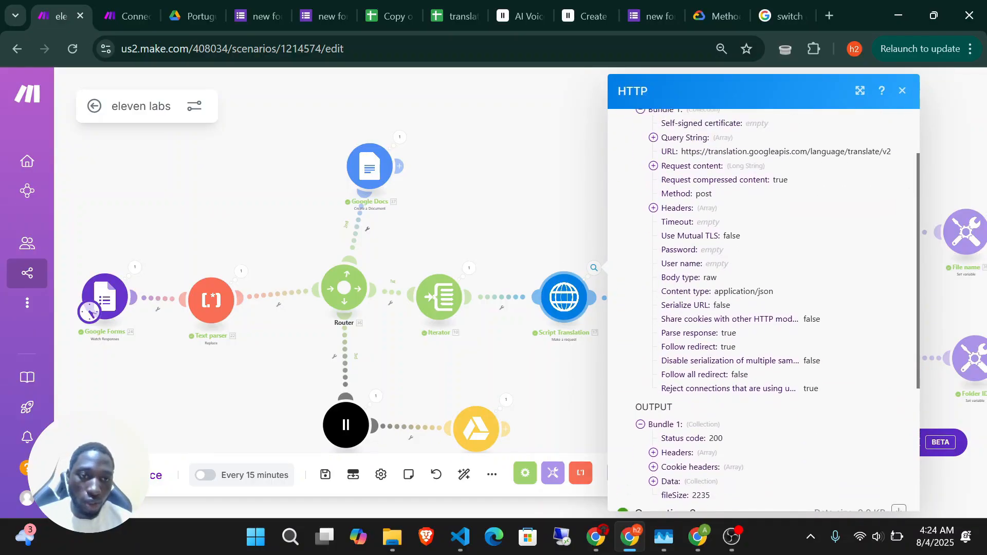
scroll(655, 364, up, 1)
scroll(656, 364, down, 8)
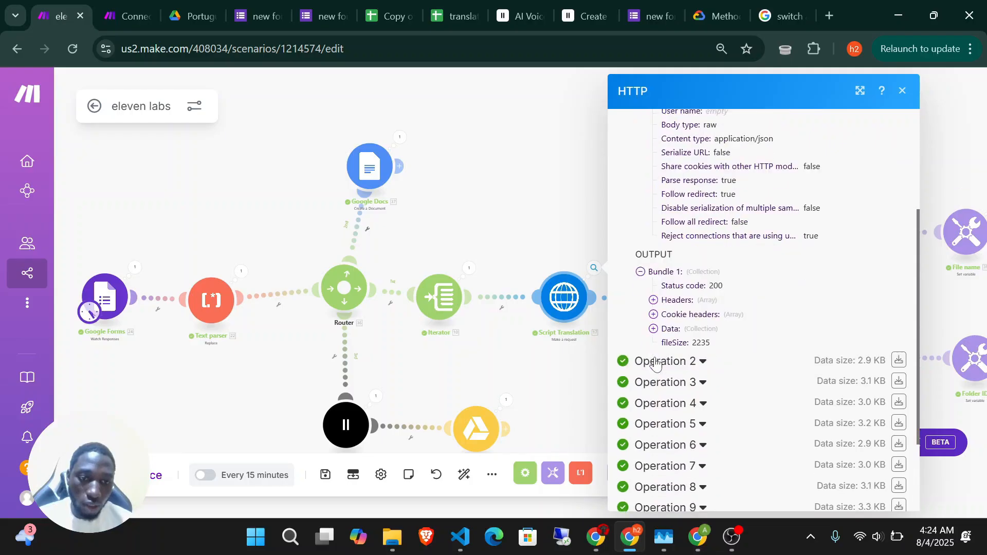
scroll(655, 360, down, 1)
scroll(666, 307, up, 10)
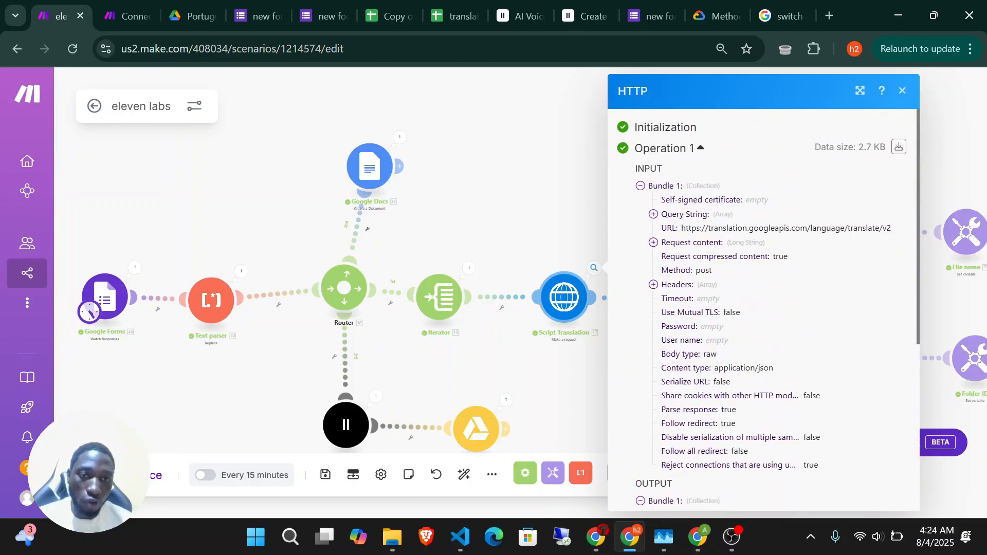
scroll(690, 196, down, 2)
scroll(684, 211, up, 2)
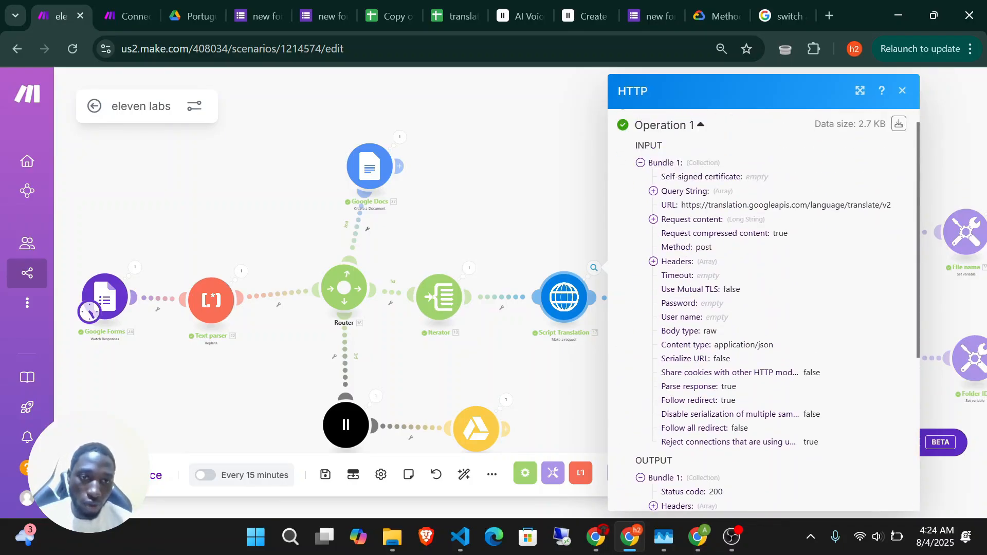
scroll(686, 206, down, 5)
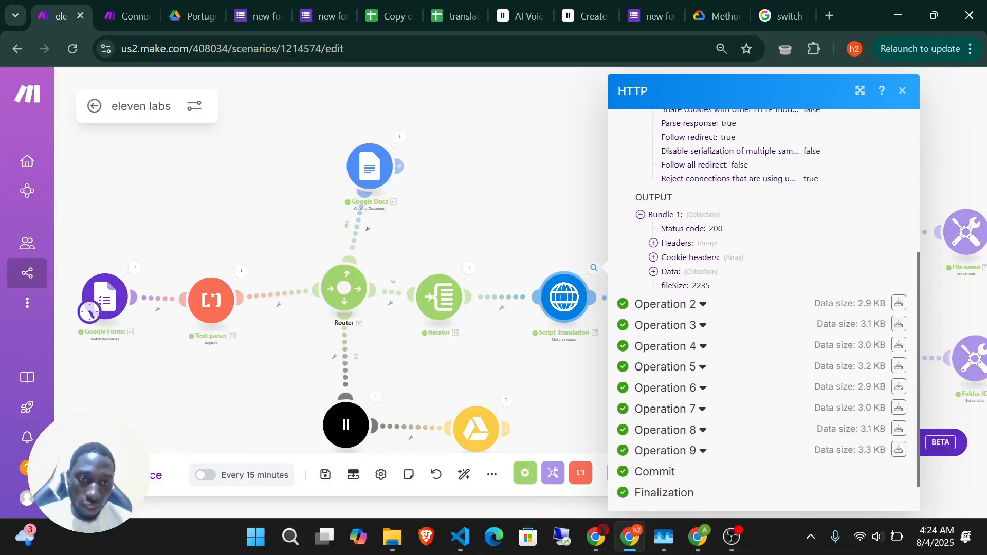
Expand Operation 1's output data down to translatedText and read through the translated script.
click(654, 272)
click(667, 286)
click(679, 300)
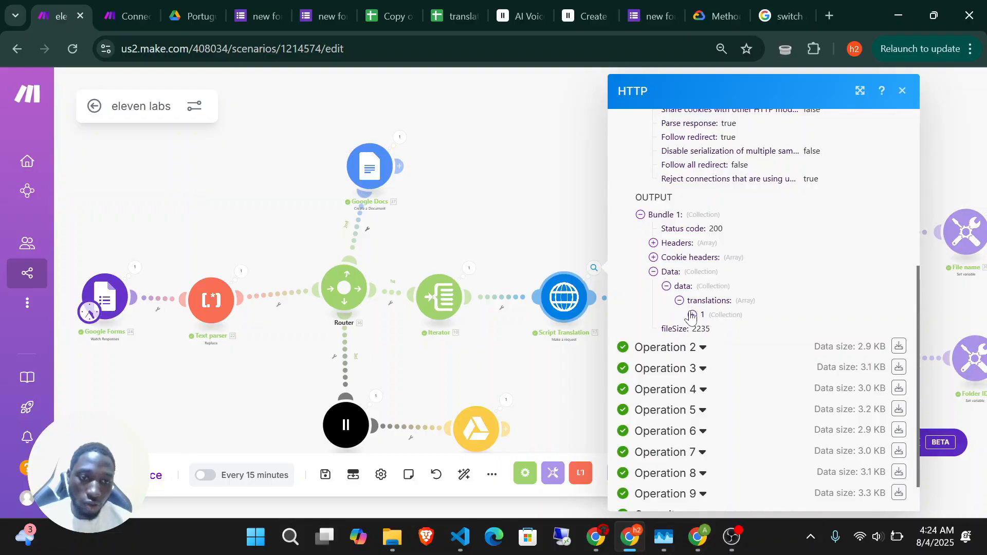
click(692, 314)
click(706, 329)
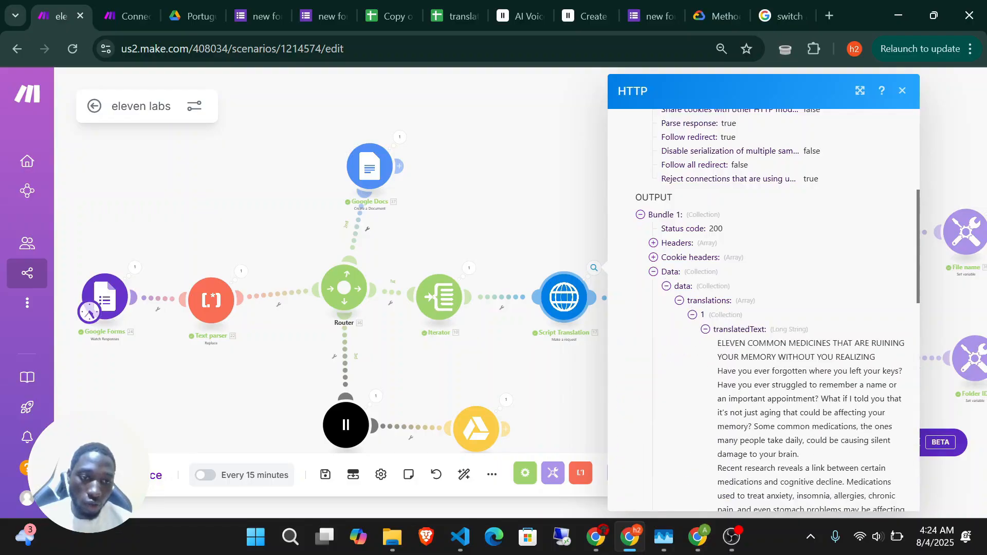
scroll(777, 308, down, 10)
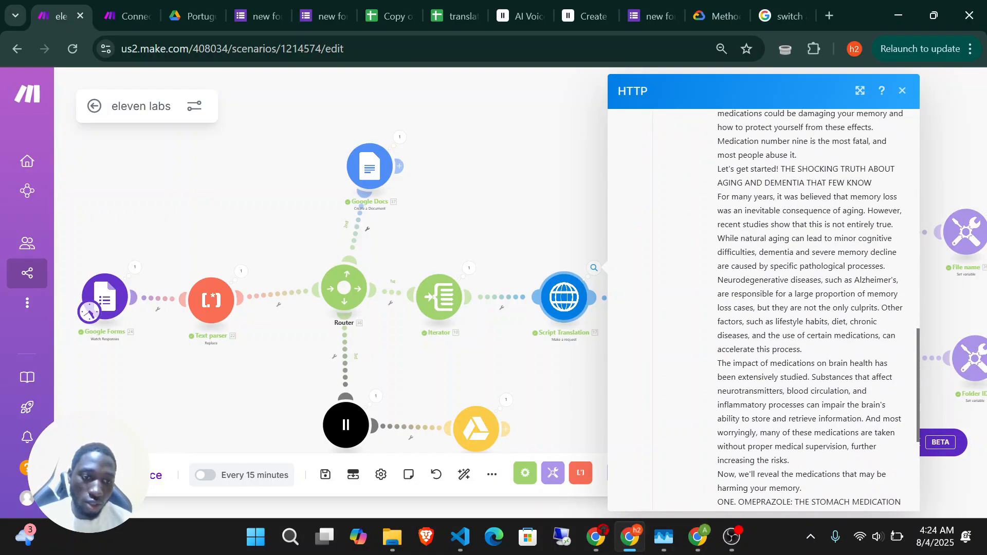
scroll(777, 308, down, 2)
scroll(778, 309, up, 8)
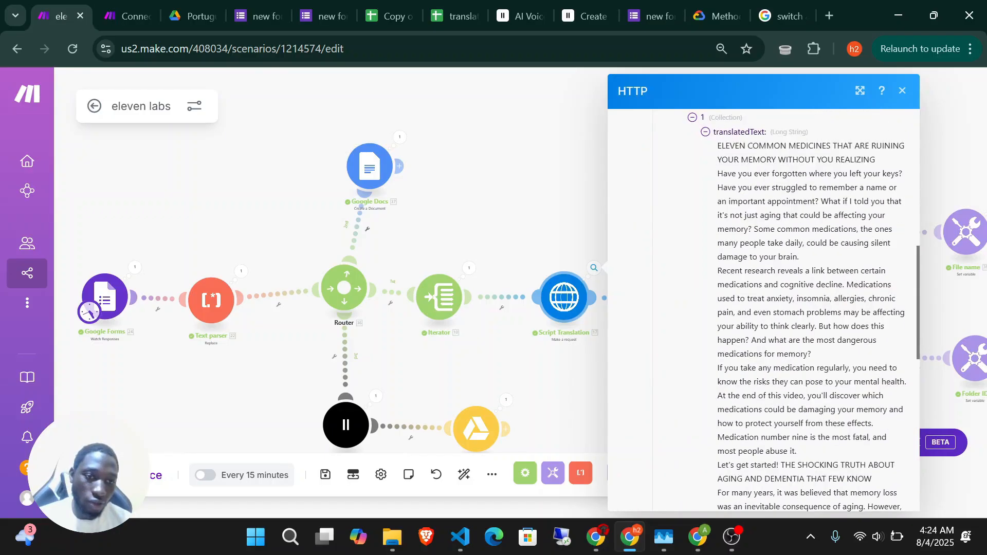
scroll(718, 246, up, 2)
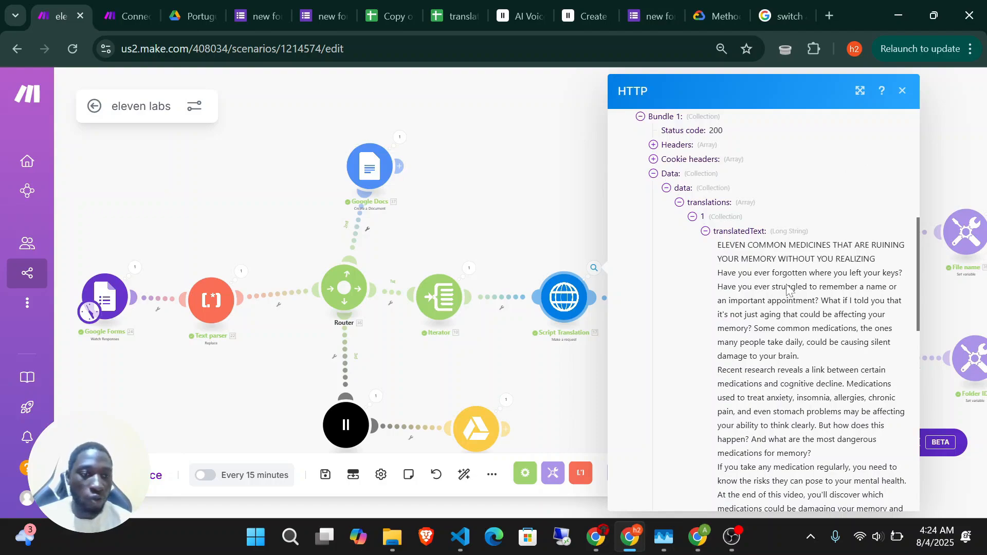
scroll(692, 389, down, 15)
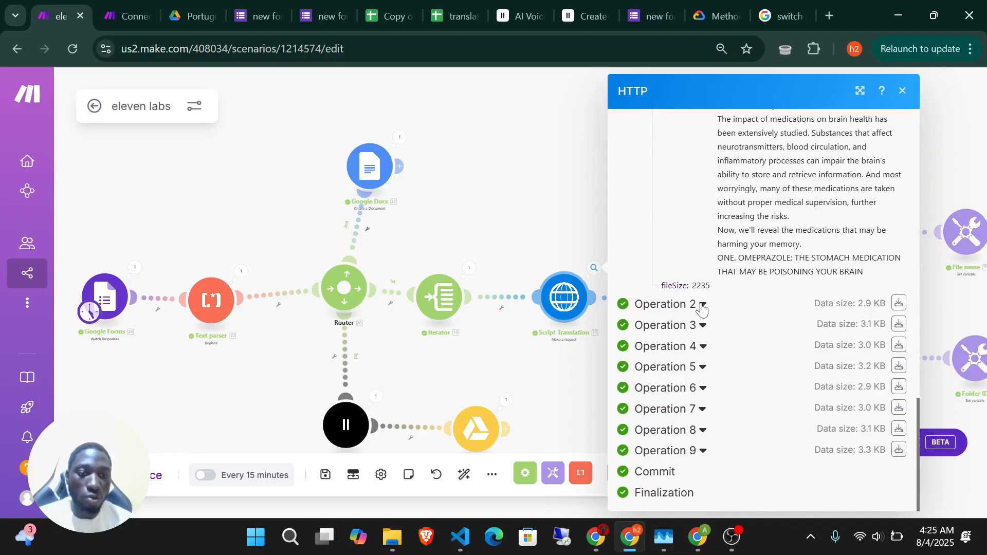
Open Operation 2 of the Script Translation run and expand its output data down to the translations.
click(704, 308)
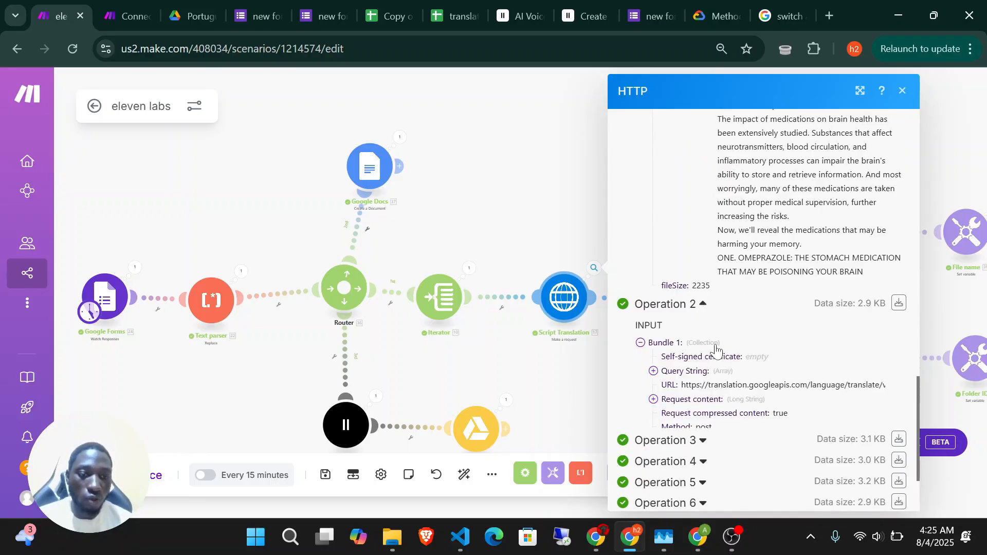
scroll(716, 351, down, 2)
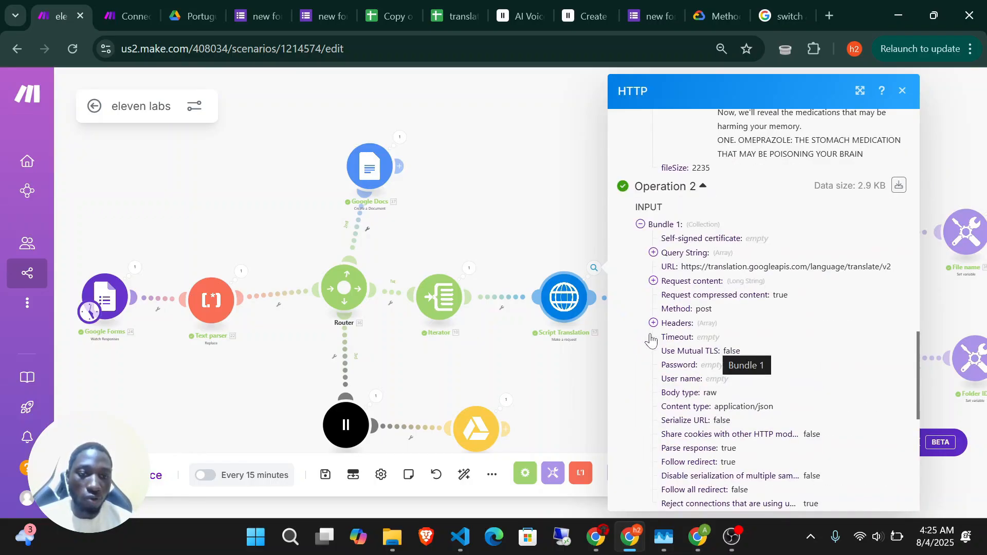
scroll(767, 337, down, 5)
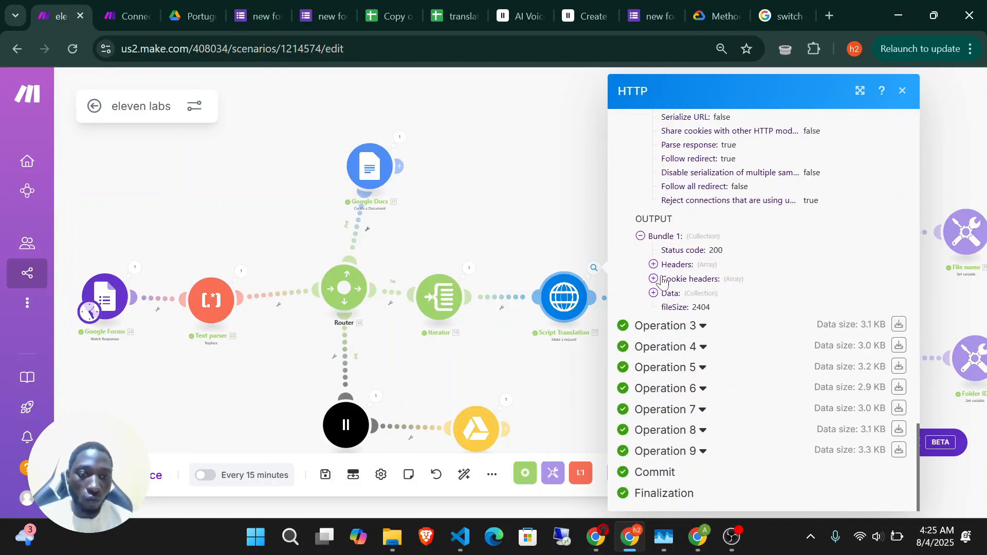
click(653, 294)
click(667, 307)
scroll(767, 213, up, 5)
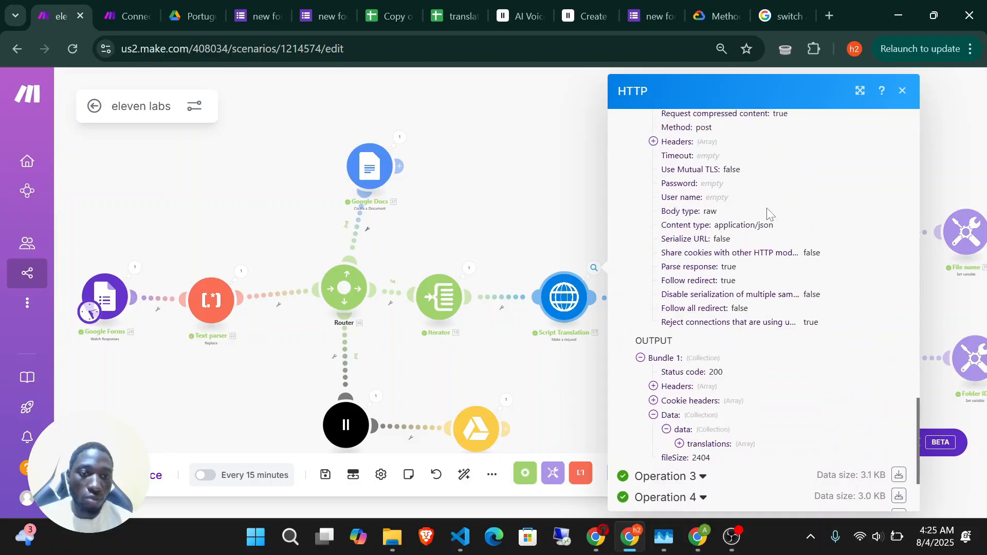
scroll(766, 213, down, 4)
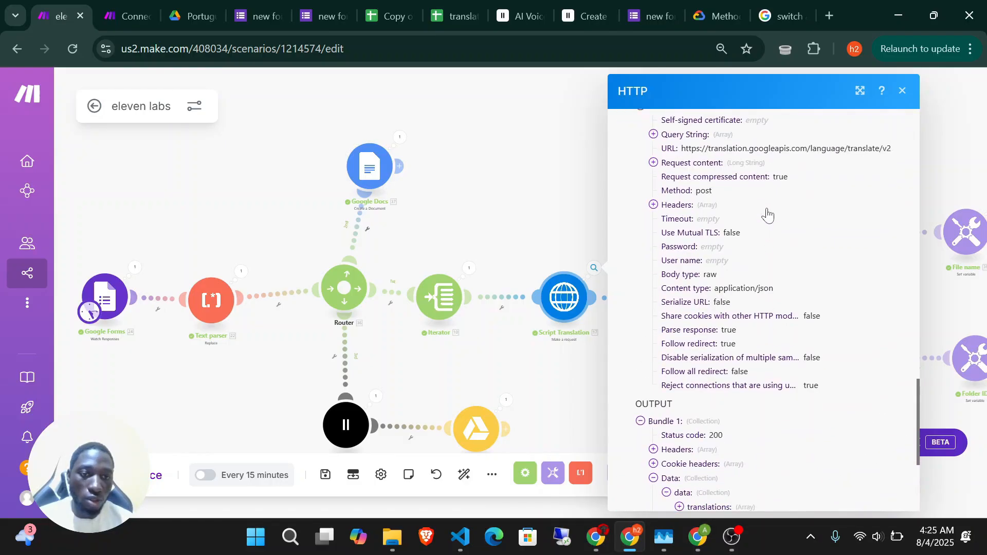
scroll(769, 370, up, 6)
scroll(765, 405, down, 2)
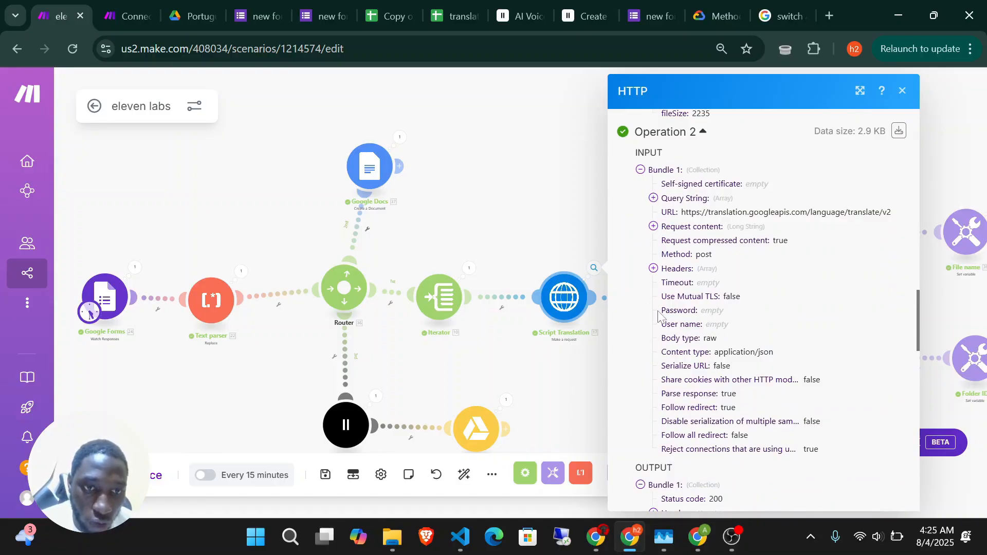
Expand Operation 2's request content and check the target language code sent with the script.
click(653, 226)
scroll(776, 399, down, 10)
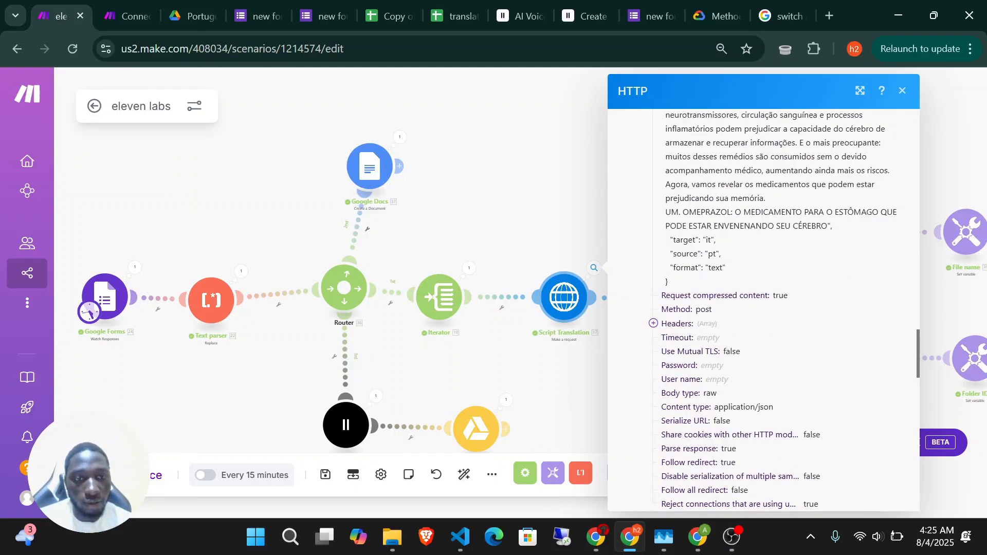
drag(717, 240, 693, 240)
Read through Operation 2's translatedText output to the end of the script.
scroll(739, 254, down, 5)
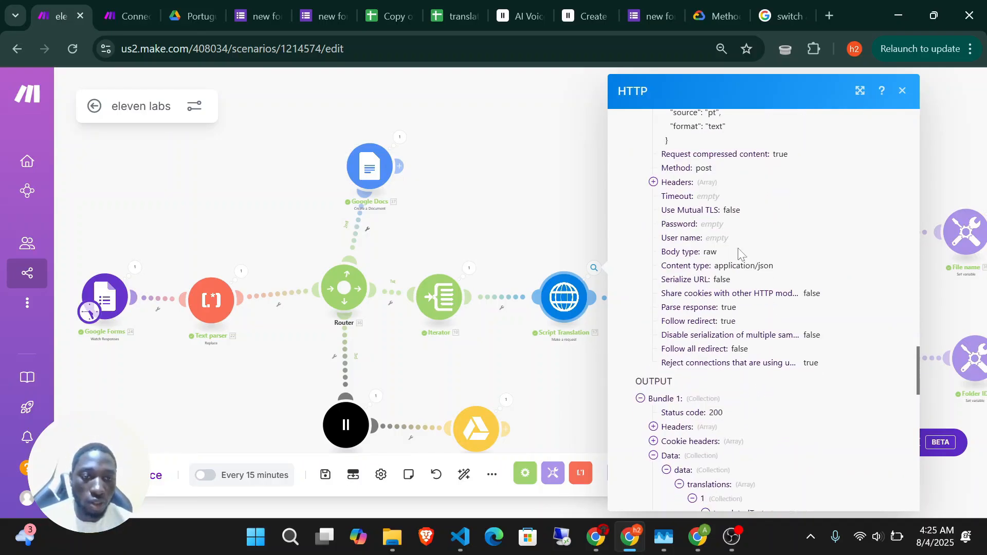
scroll(739, 254, up, 2)
scroll(739, 255, down, 3)
scroll(740, 254, down, 3)
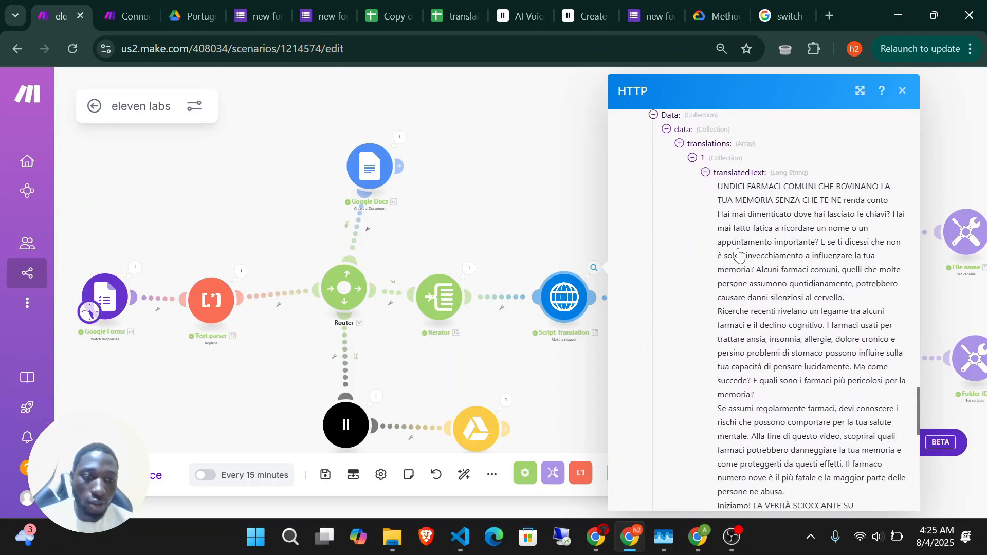
scroll(823, 348, down, 10)
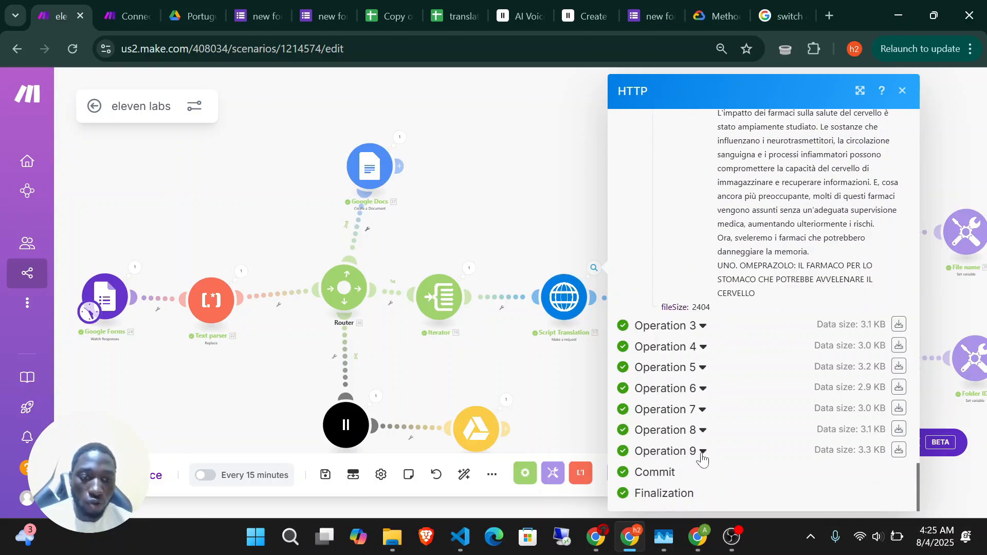
Open Operation 9 of the Script Translation run, inspect its translatedText output, and close the results.
click(701, 453)
scroll(711, 452, down, 5)
scroll(712, 450, down, 5)
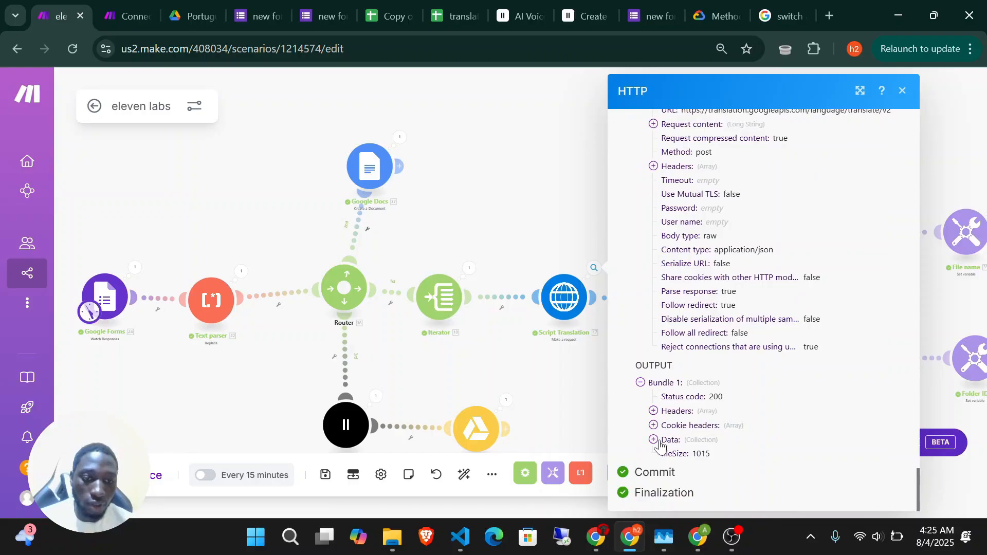
click(662, 442)
scroll(701, 453, down, 4)
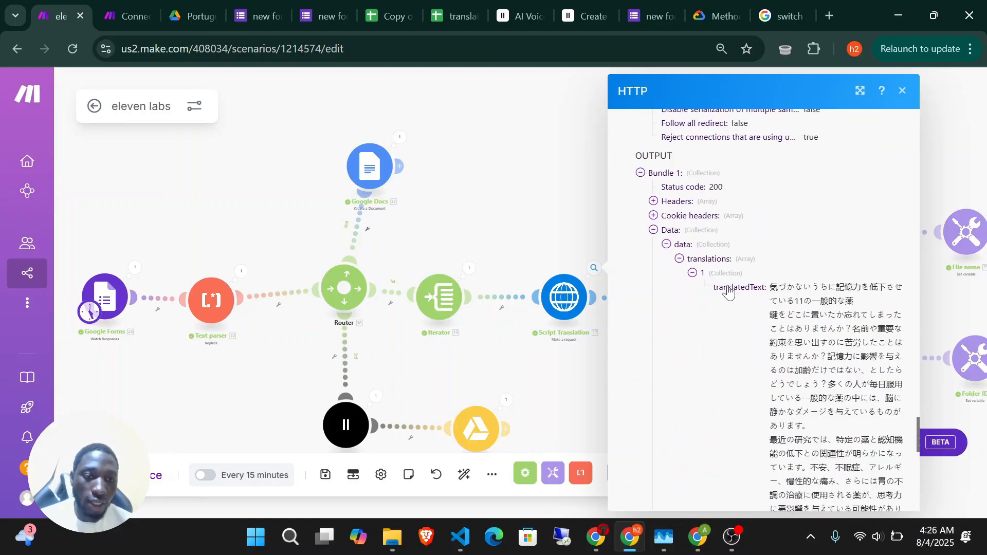
scroll(729, 292, down, 1)
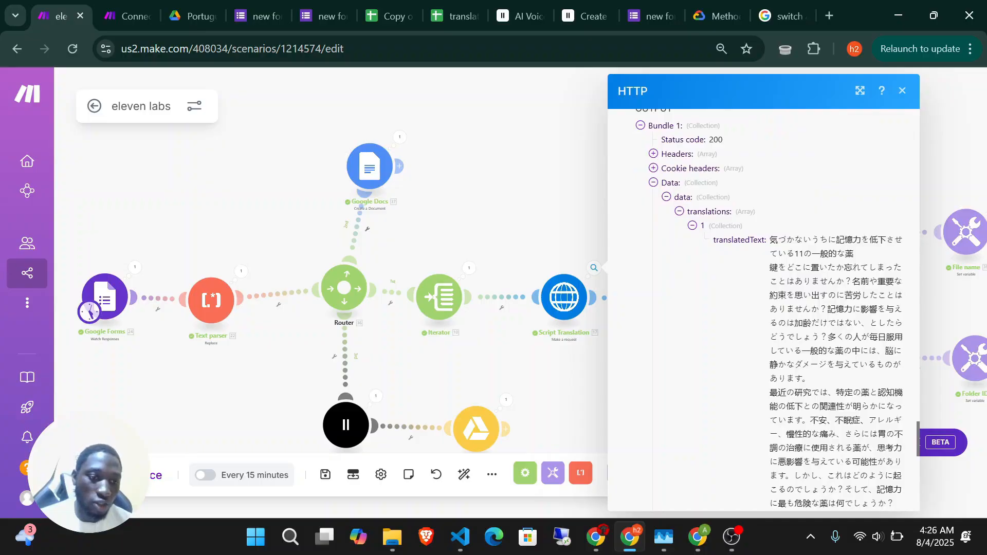
click(576, 197)
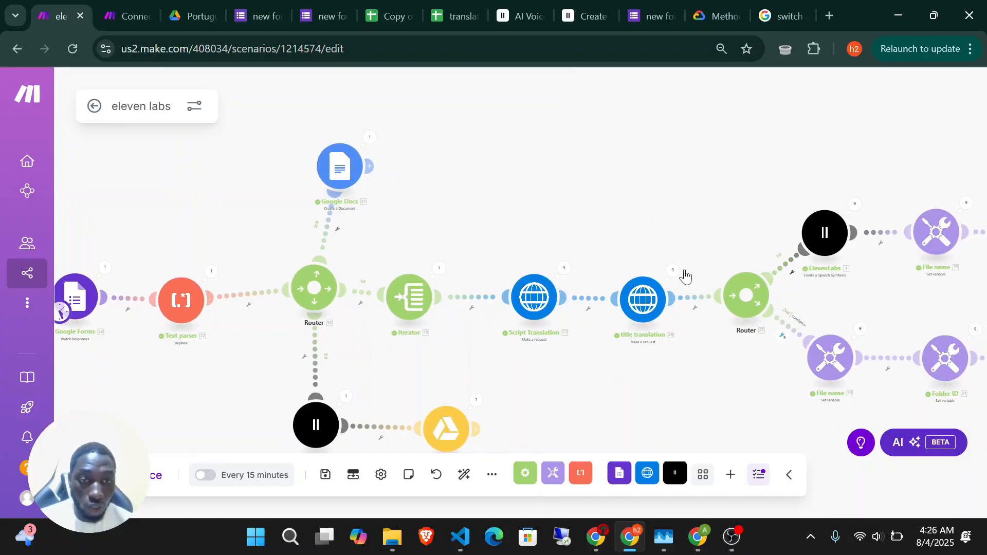
Open the title translation module's run results and check the title and target language in Operation 1's request content.
click(676, 272)
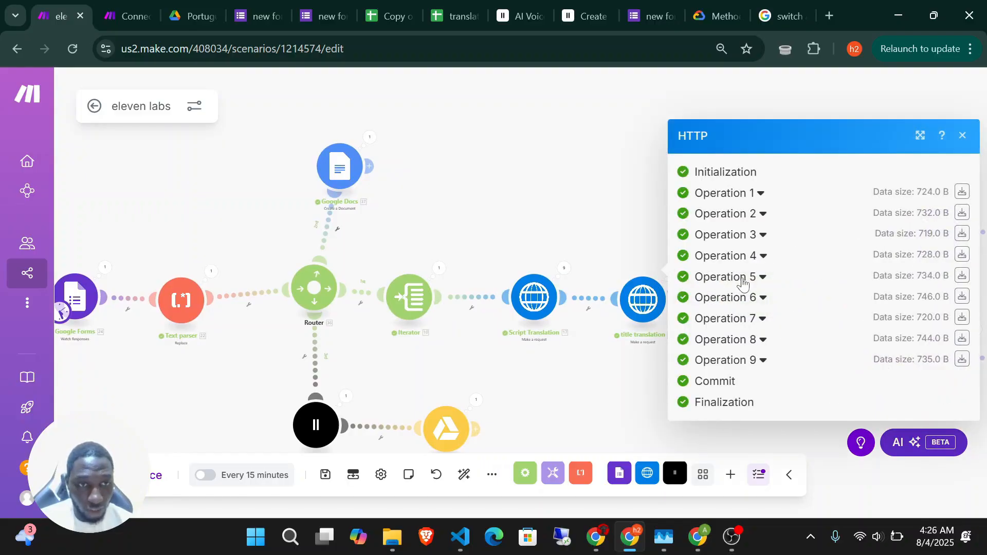
click(767, 257)
click(762, 149)
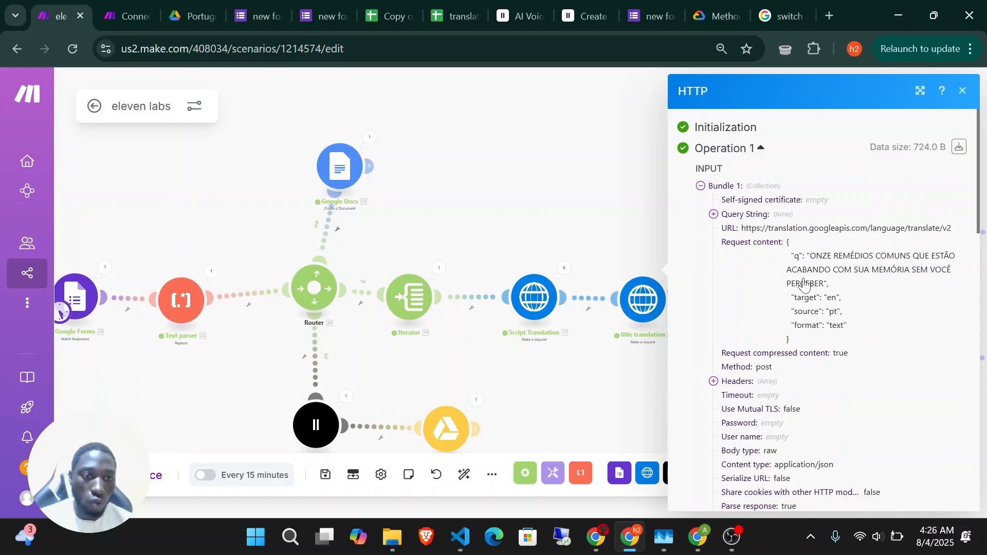
scroll(806, 285, down, 2)
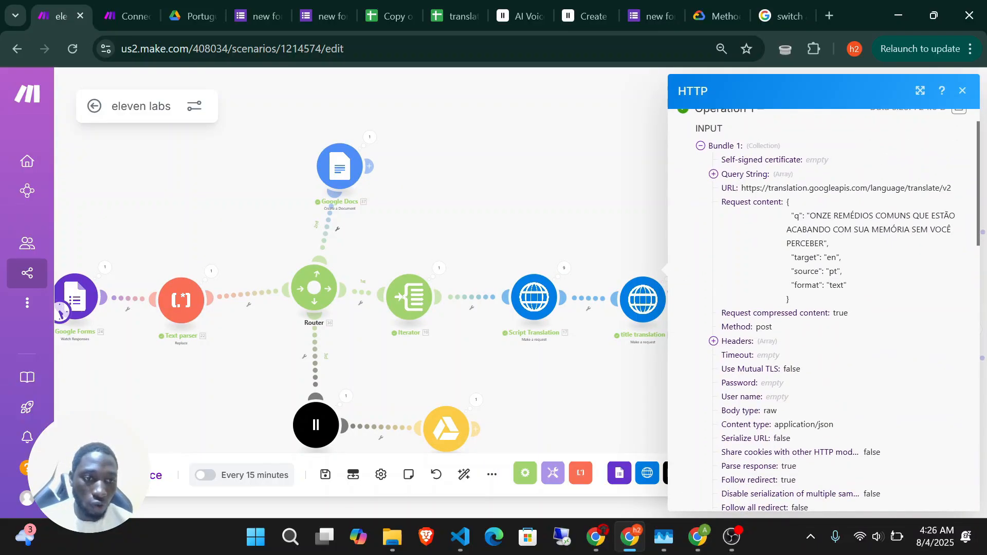
double_click(823, 258)
scroll(817, 263, down, 3)
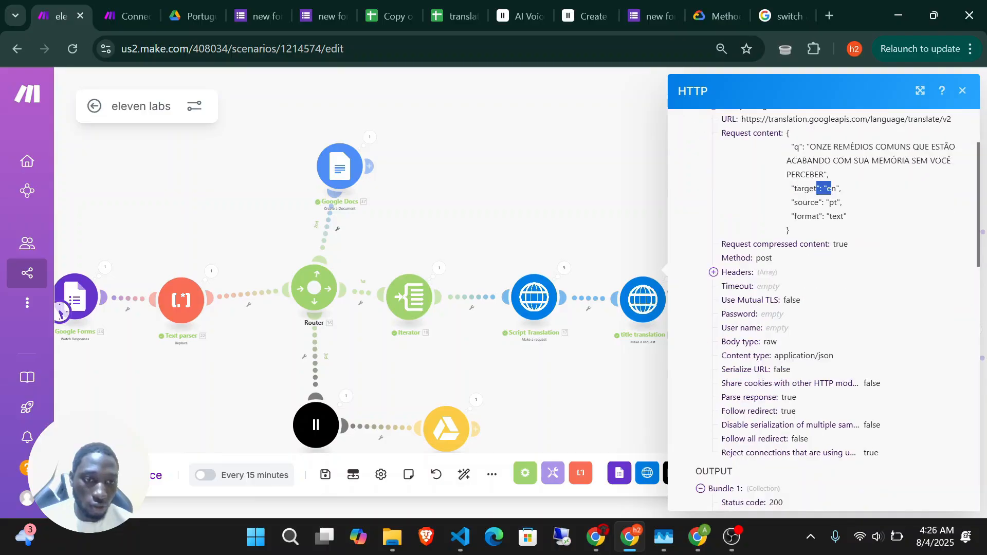
scroll(750, 438, down, 5)
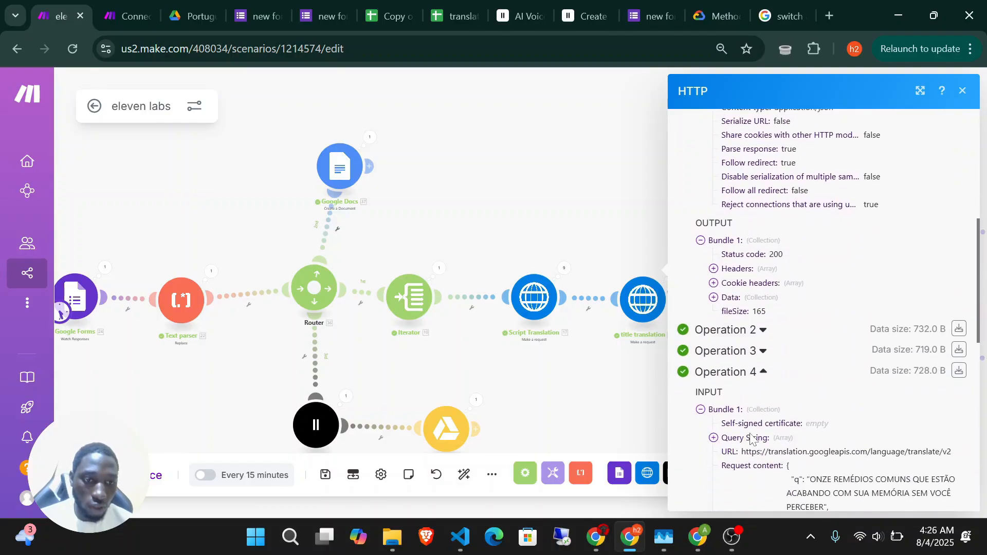
Expand Operation 1's output data down to translatedText, check the translated title, and close the results.
click(714, 293)
click(726, 306)
click(742, 322)
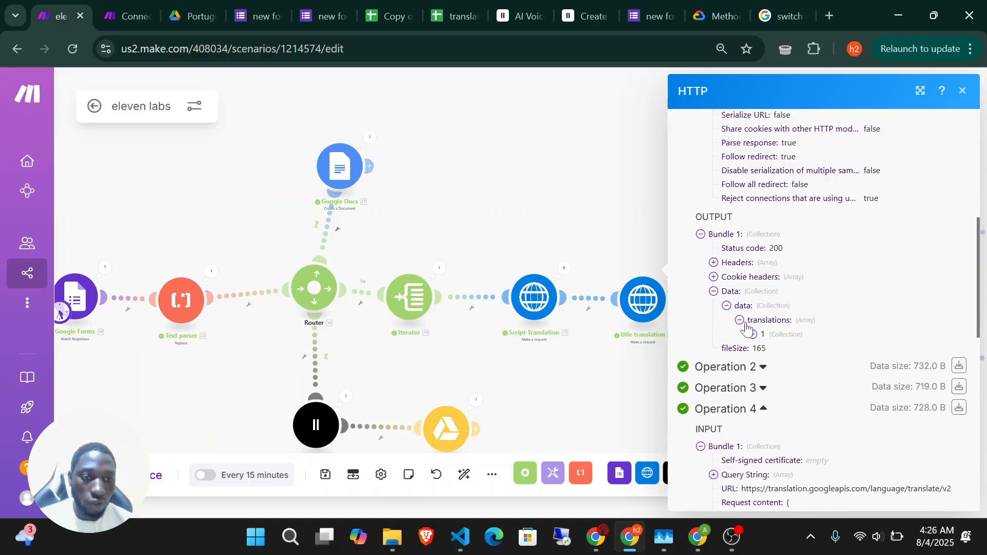
click(753, 335)
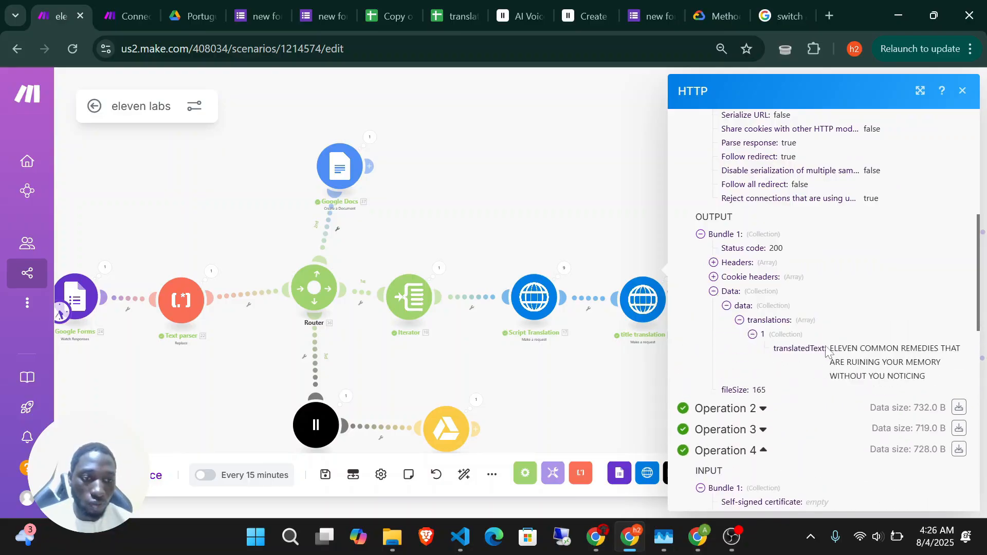
drag(830, 349, 940, 378)
click(640, 372)
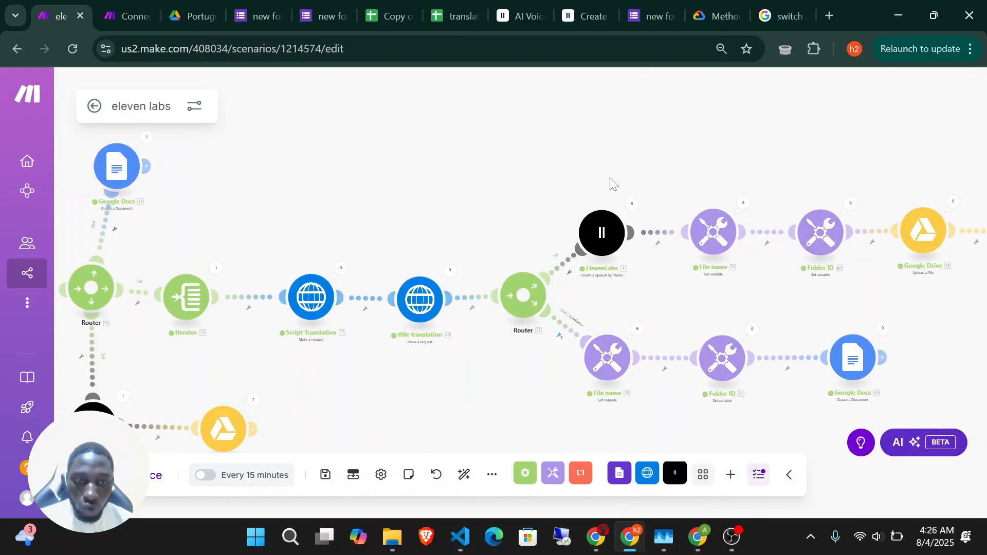
Open the multilingual ElevenLabs module's run results, inspect the input text of Operations 1 and 9, and close the results.
click(632, 206)
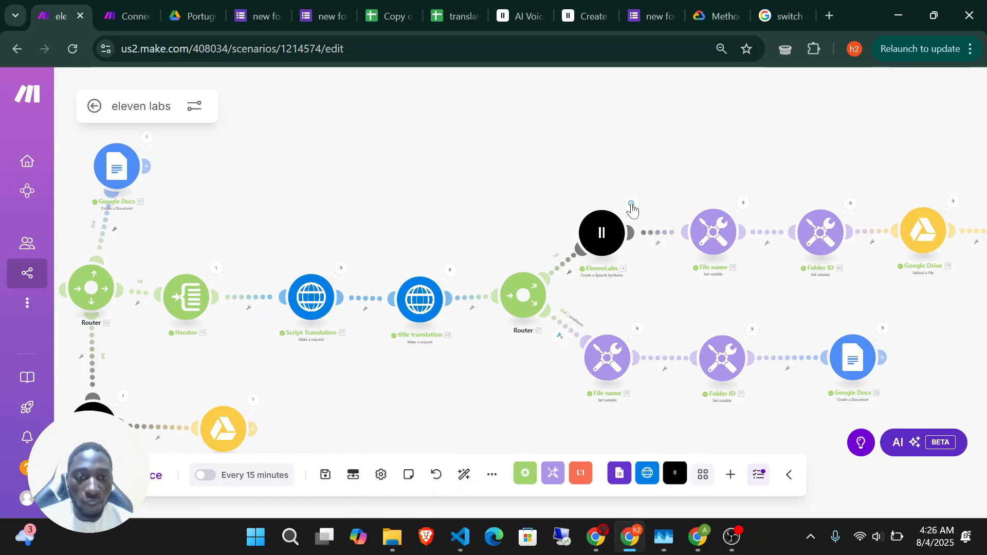
click(739, 149)
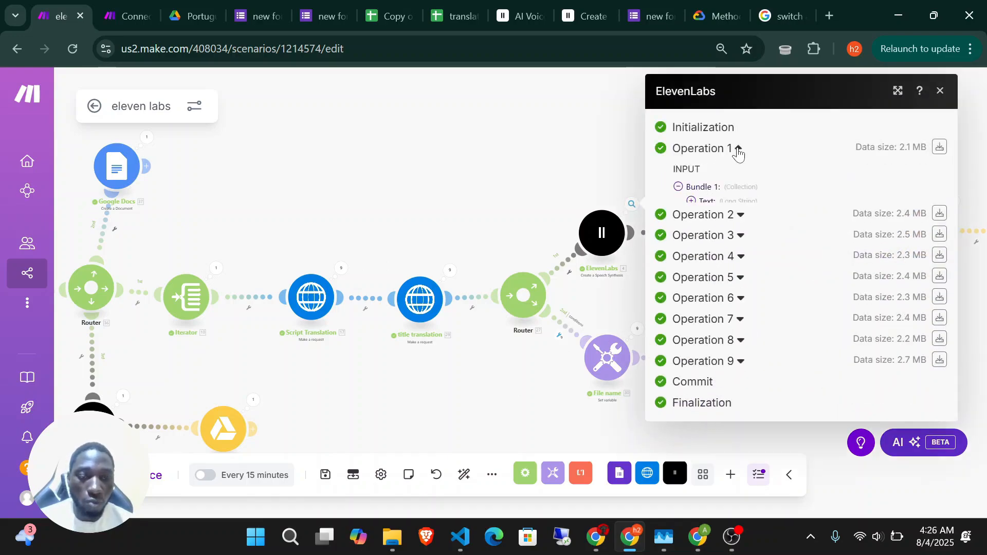
scroll(735, 247, down, 1)
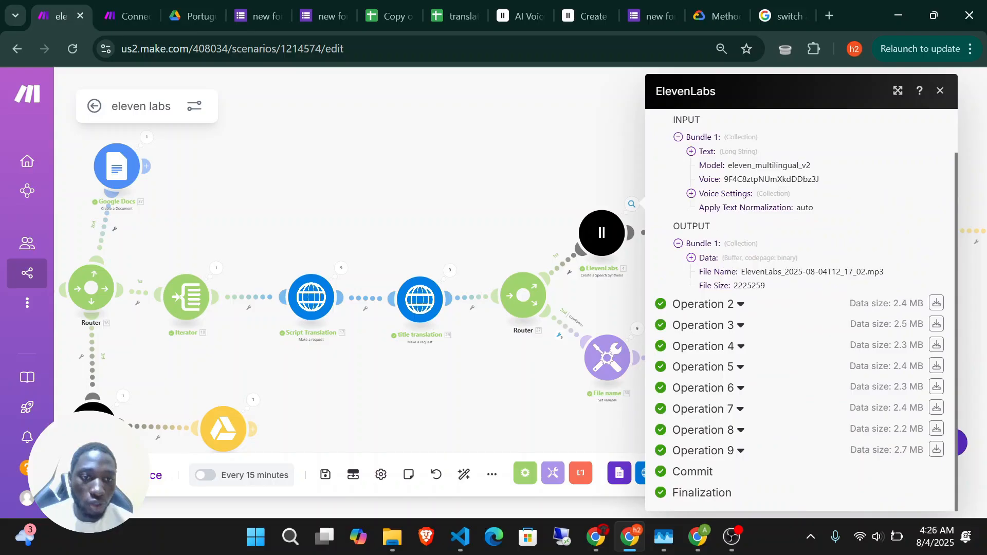
click(692, 152)
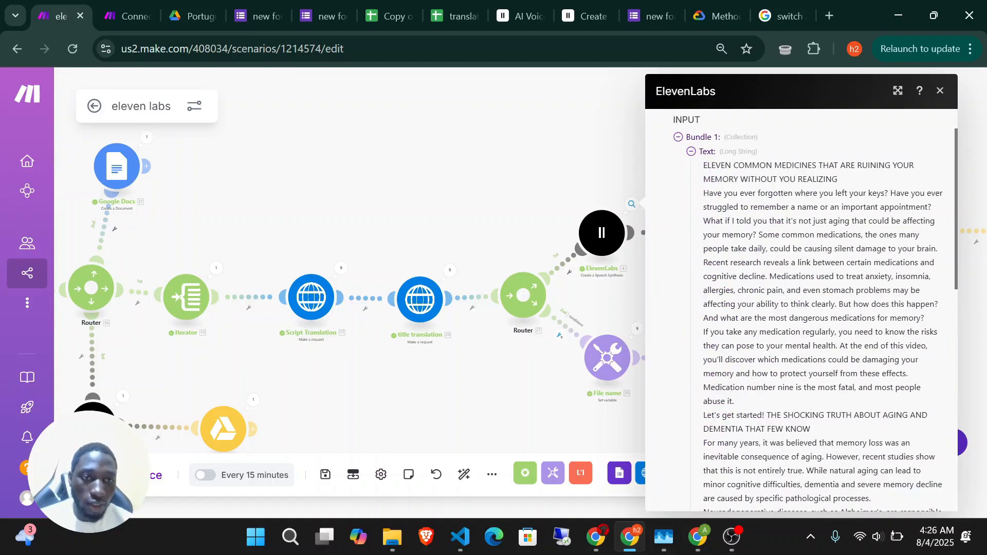
scroll(803, 309, down, 4)
scroll(711, 198, down, 8)
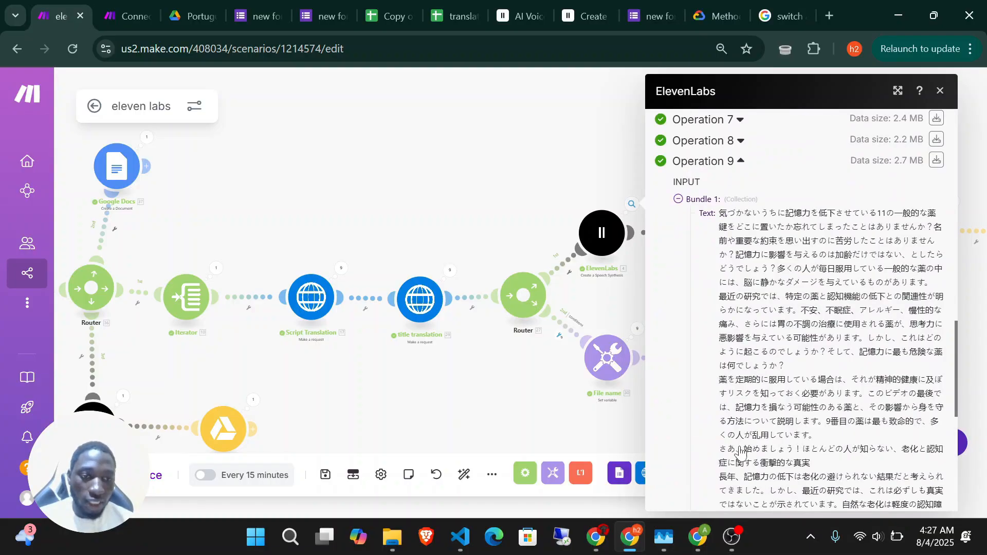
scroll(743, 451, down, 1)
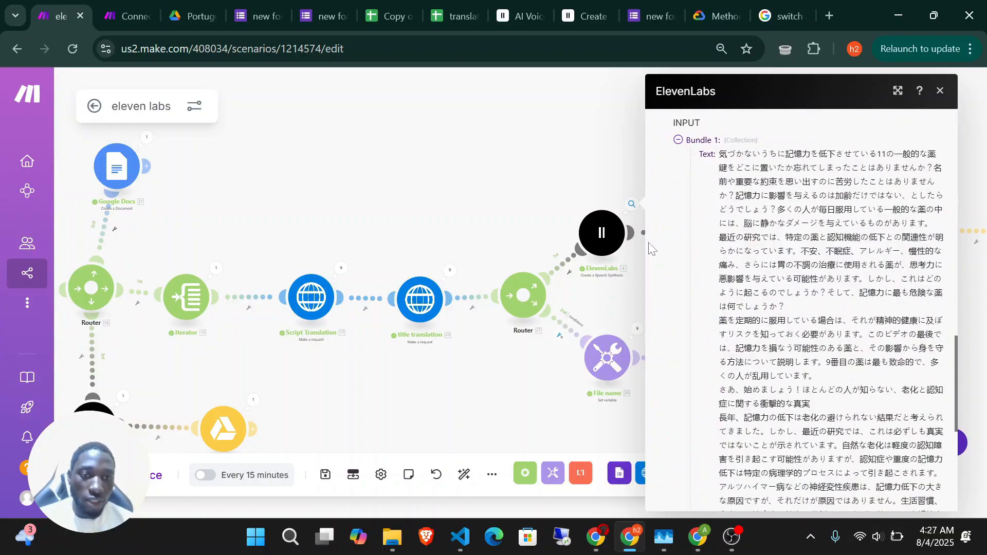
click(498, 209)
Check the Switch output of Operations 9 and 1 in the audio branch's File name module, and close the results.
click(743, 204)
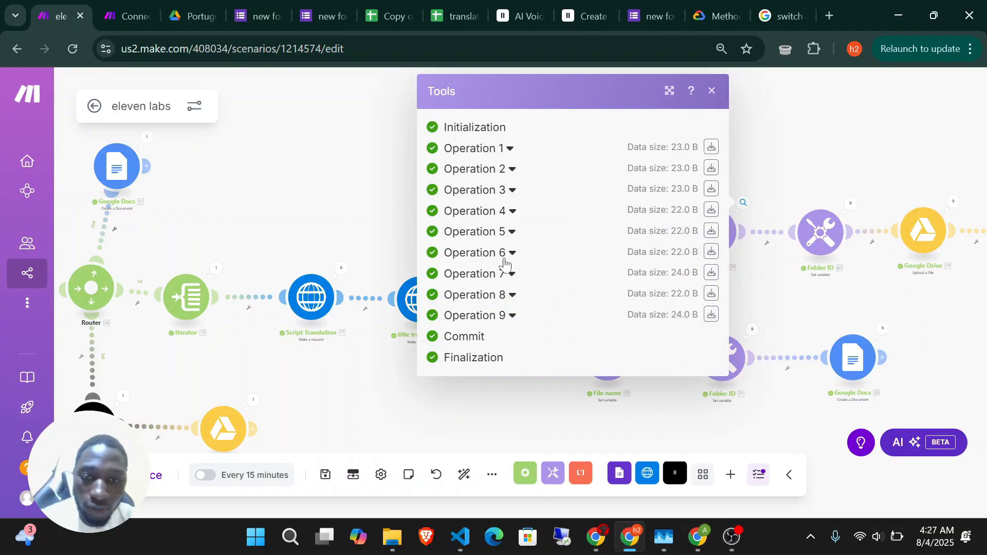
click(507, 319)
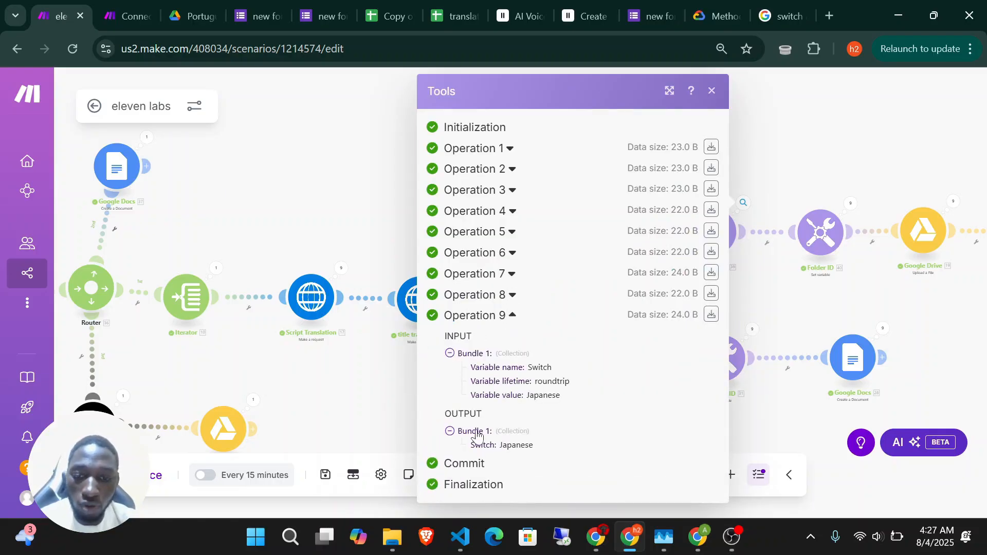
drag(536, 448, 503, 446)
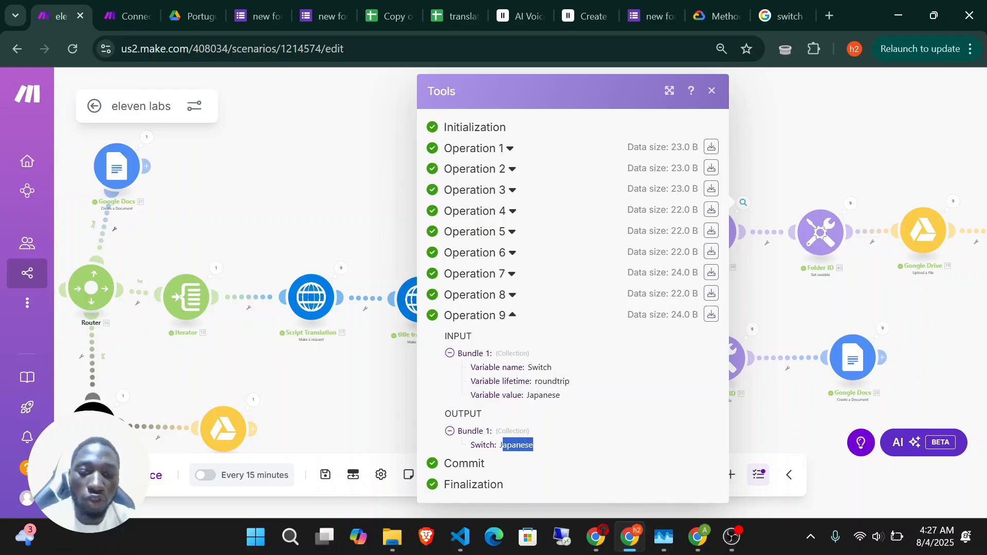
click(512, 316)
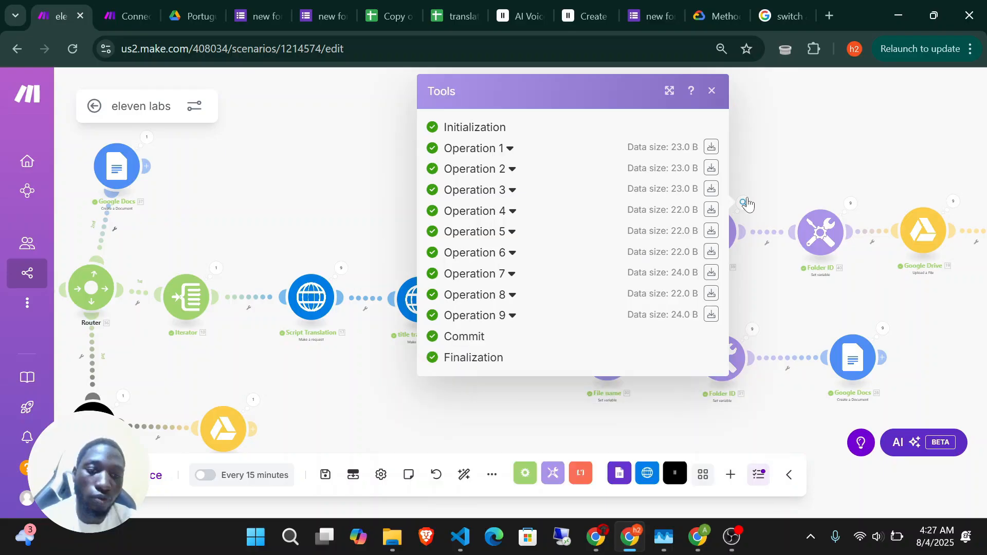
click(509, 149)
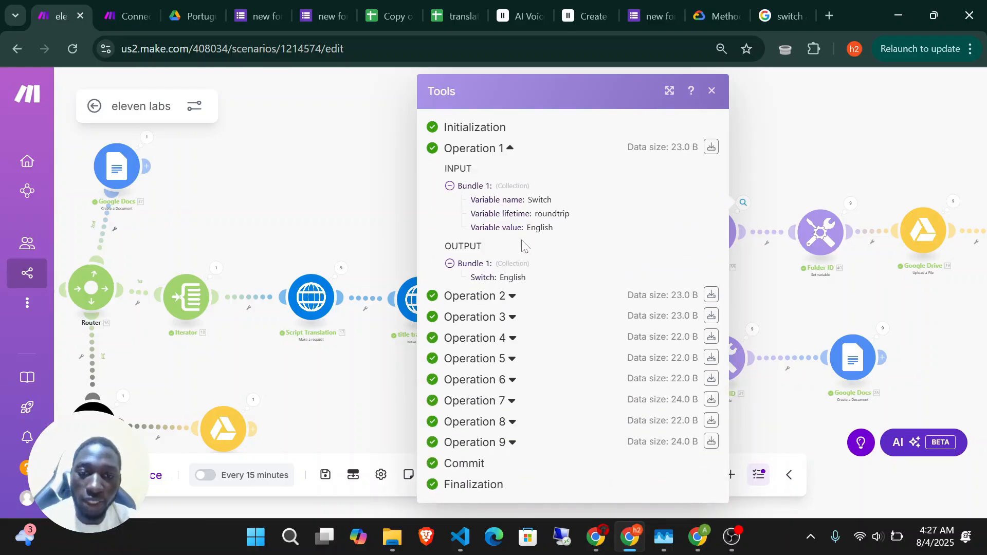
drag(532, 278, 482, 278)
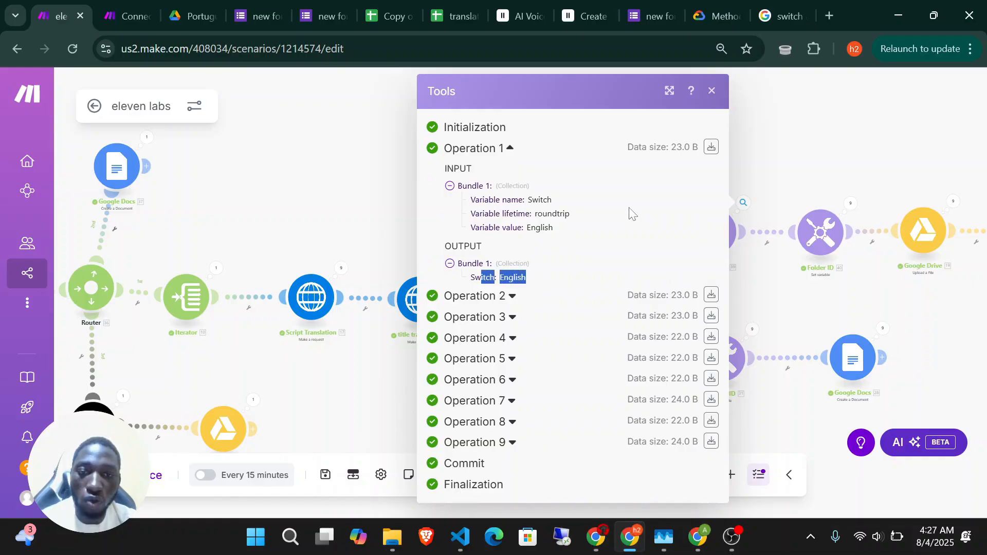
click(844, 184)
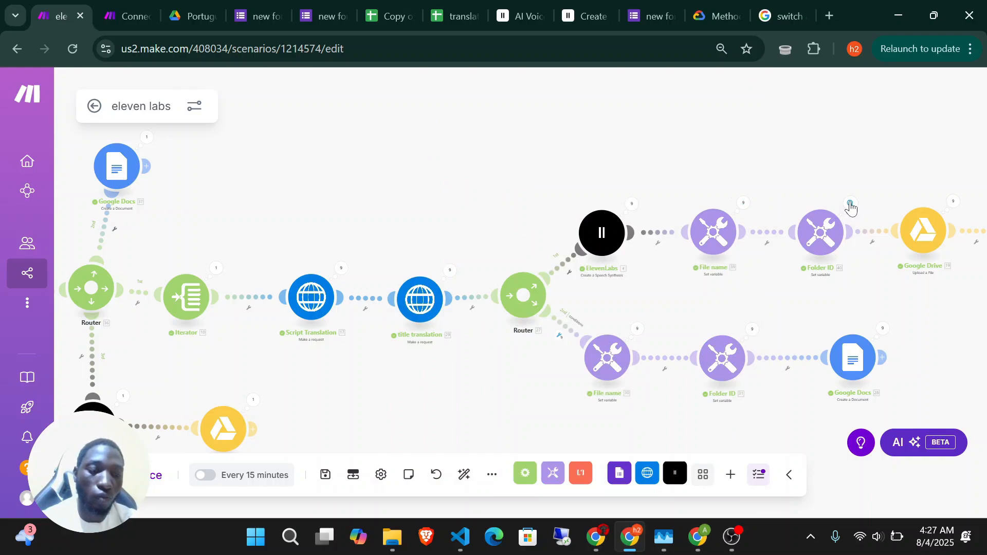
Inspect the folder ID output by Operation 1 of the audio branch's Folder ID module, and close the results.
click(851, 205)
click(618, 150)
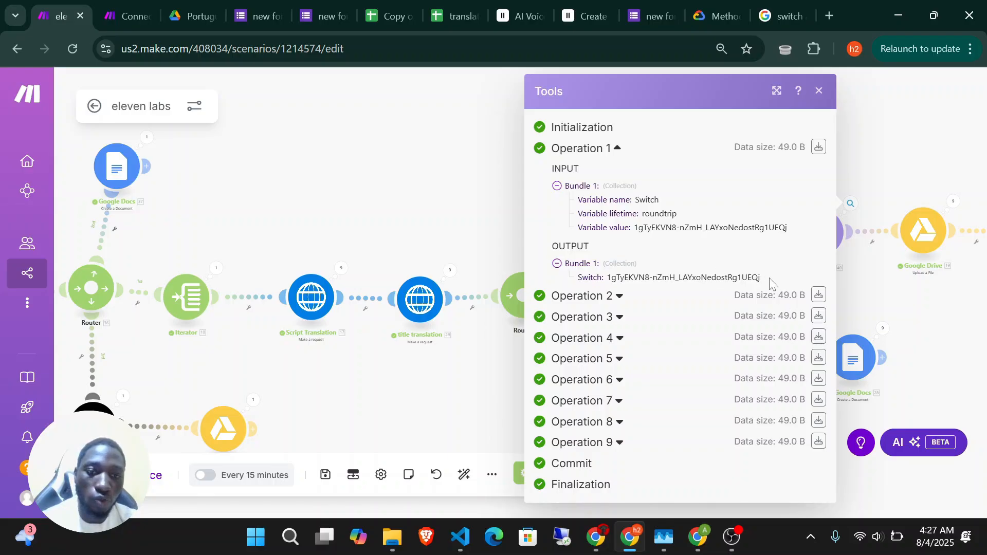
drag(760, 277, 611, 278)
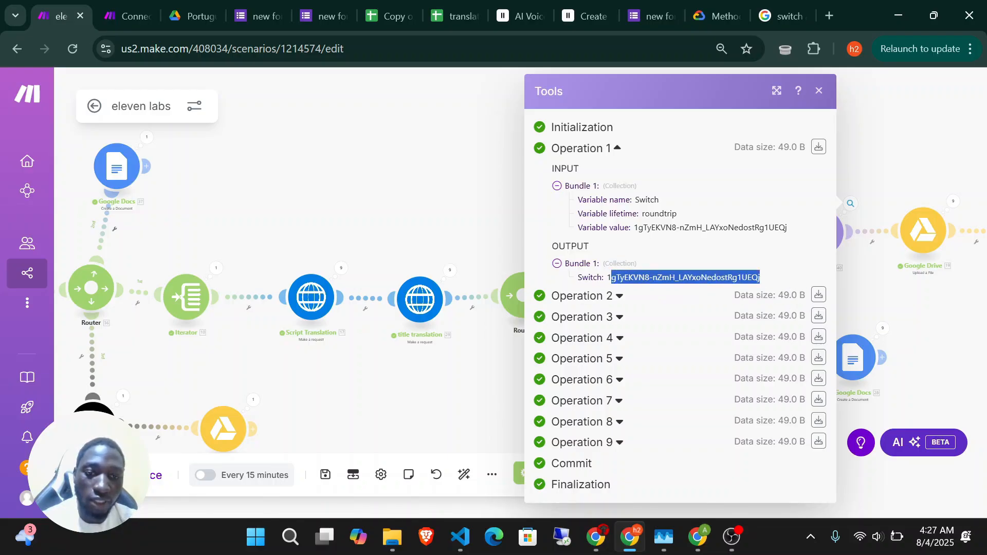
click(890, 186)
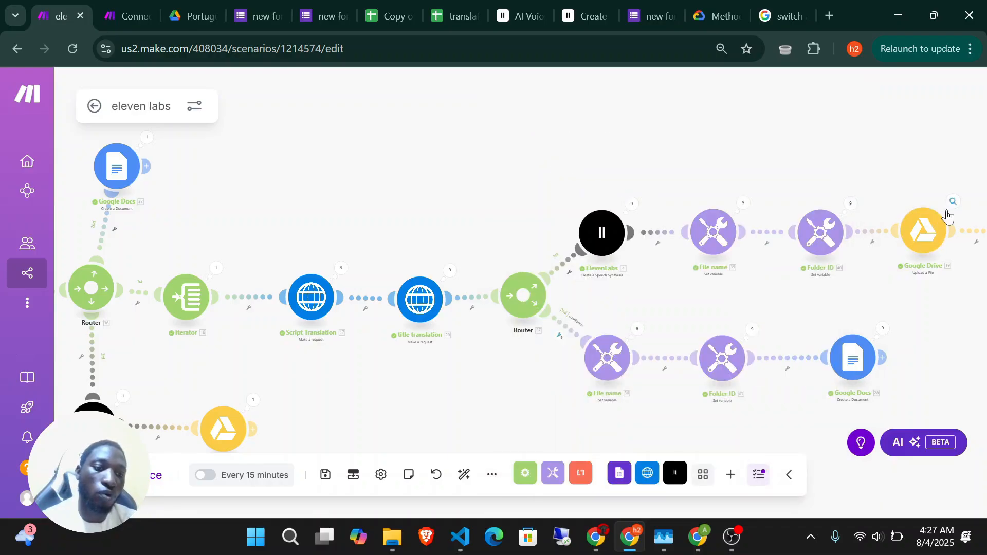
Open the run results of the audio branch's Google Drive Upload a File module and close them.
scroll(932, 233, right, 1)
scroll(932, 233, right, 4)
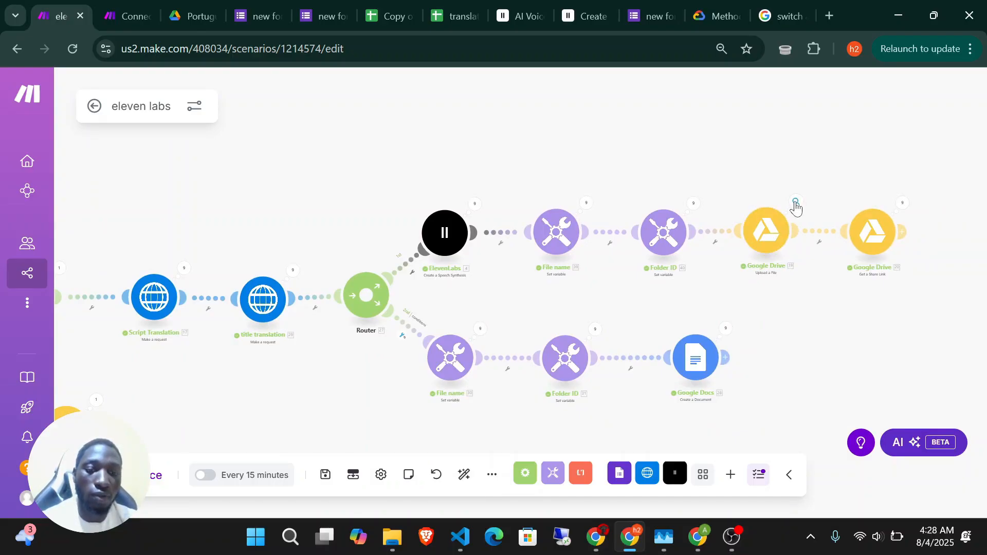
click(796, 206)
click(839, 305)
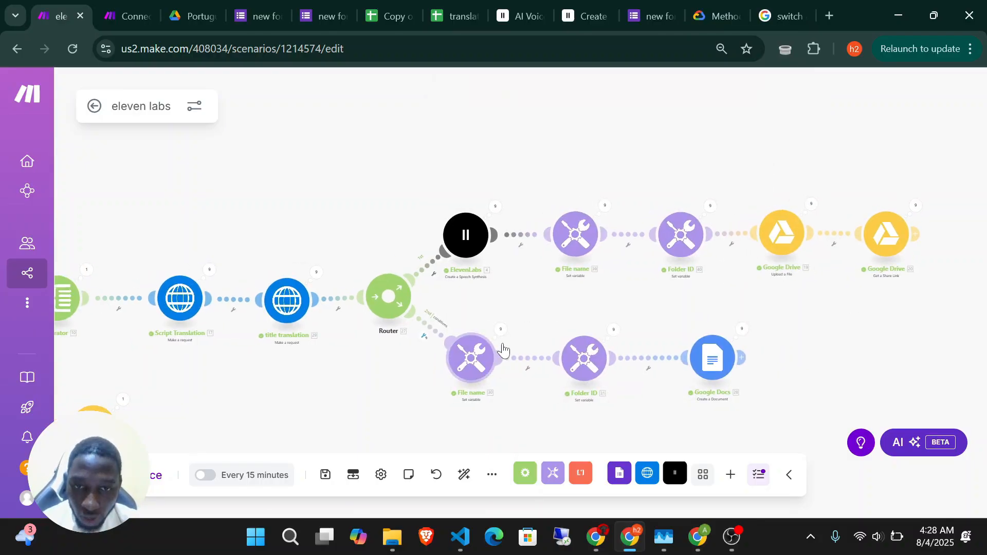
Check the Switch output of Operations 1 and 9 in the document branch's File name module, and close the results.
click(500, 332)
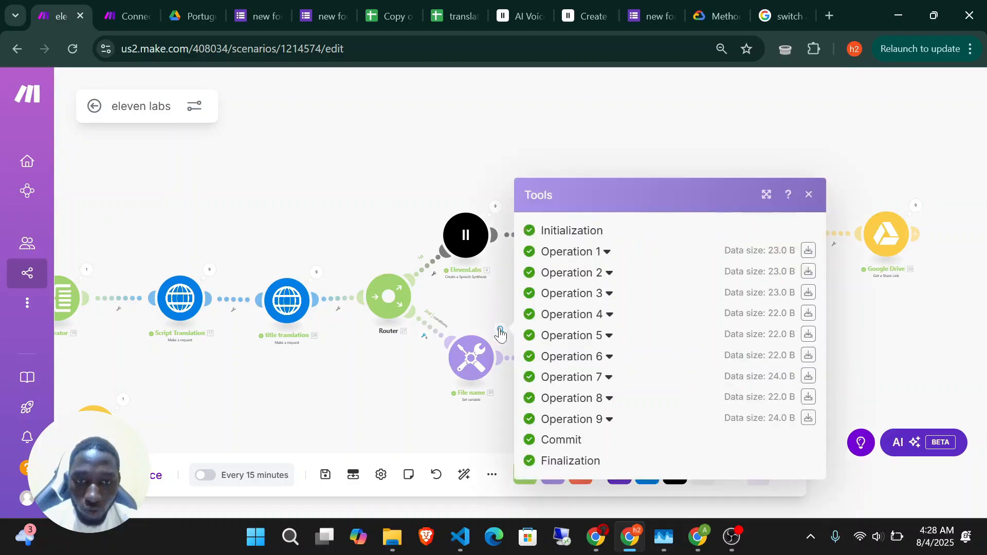
click(606, 251)
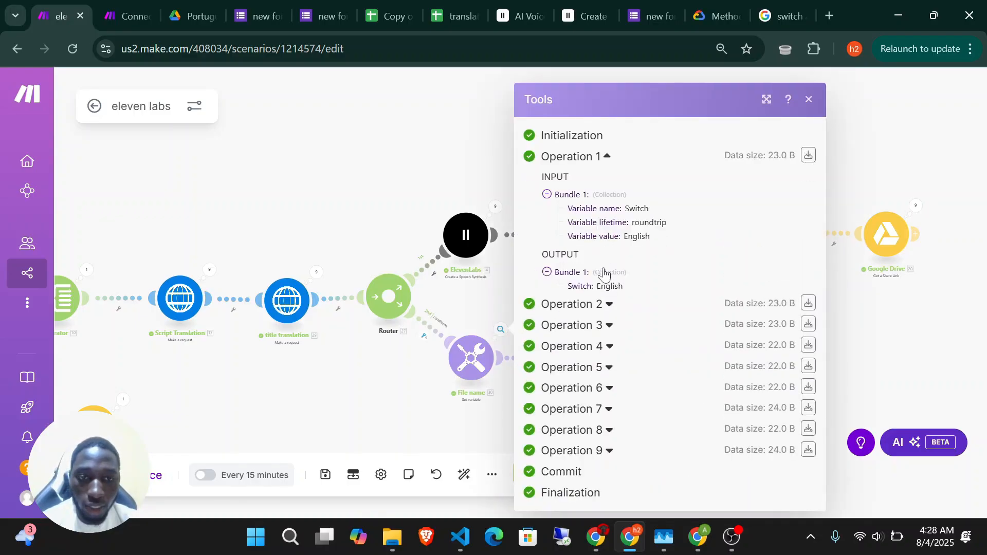
drag(637, 286, 597, 287)
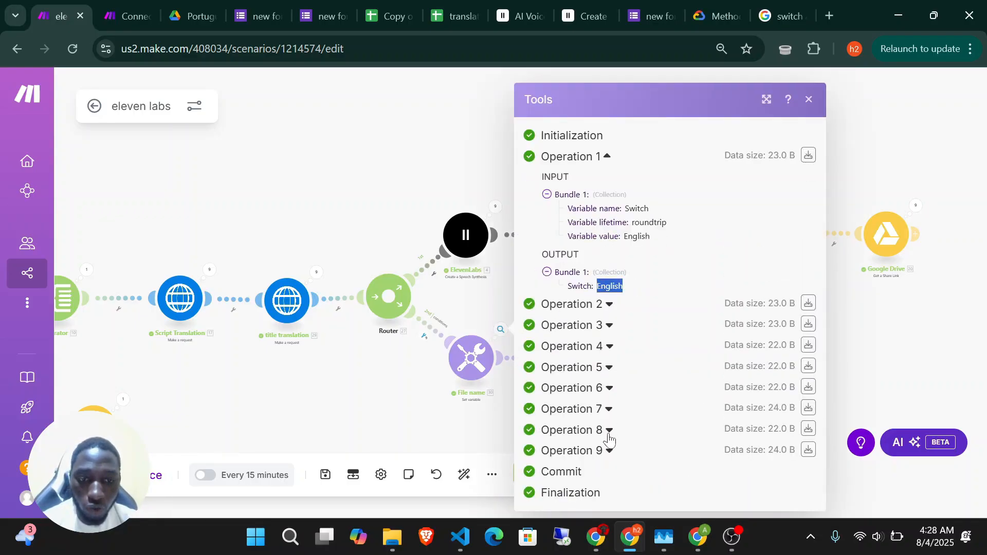
click(610, 451)
scroll(611, 451, down, 3)
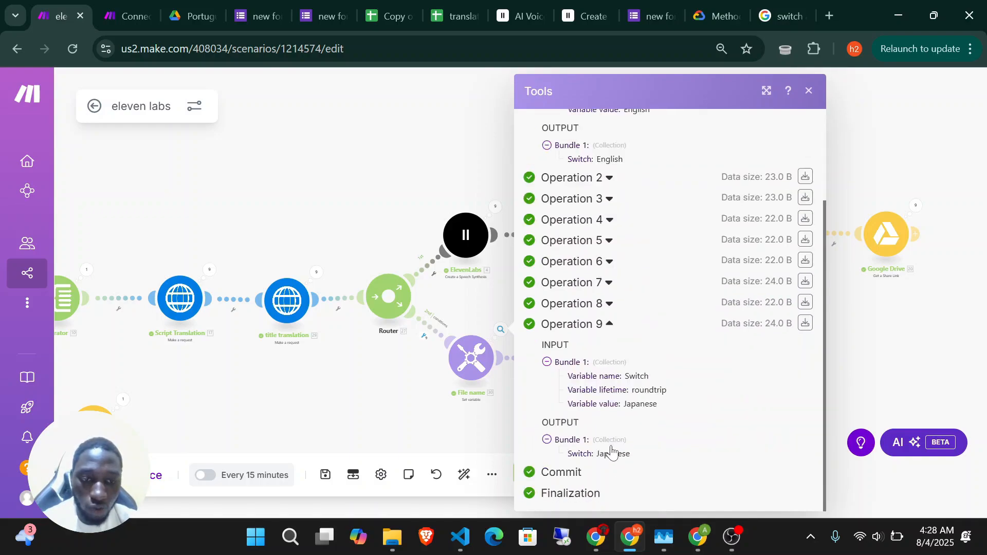
click(434, 432)
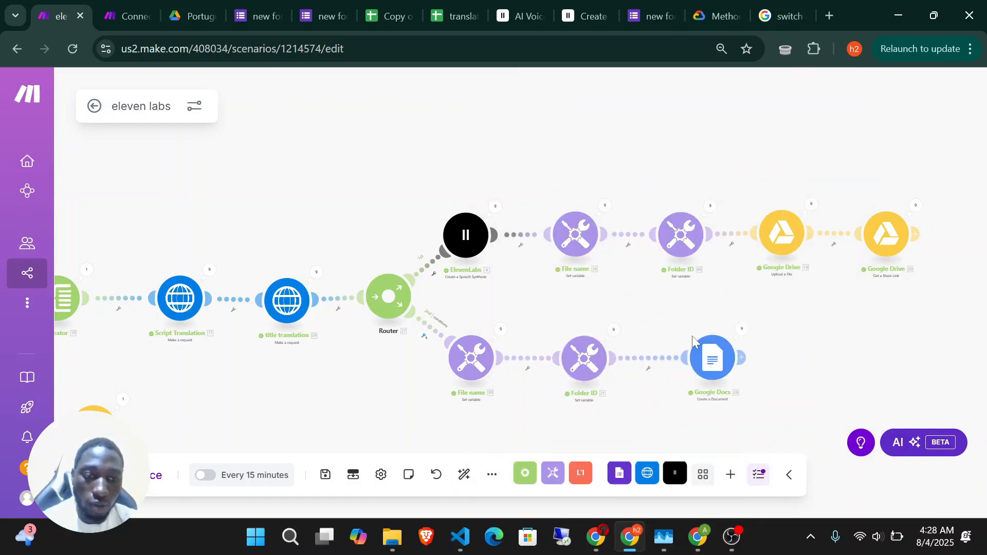
Review Operation 8's output and Operation 9's input in the document branch's Google Docs module, and close the results.
click(742, 331)
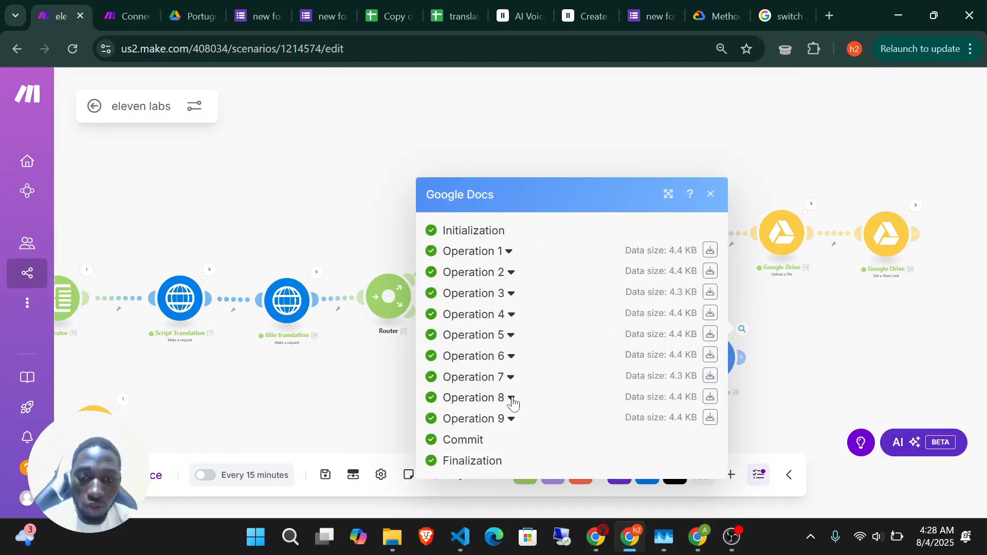
click(511, 399)
scroll(513, 403, down, 8)
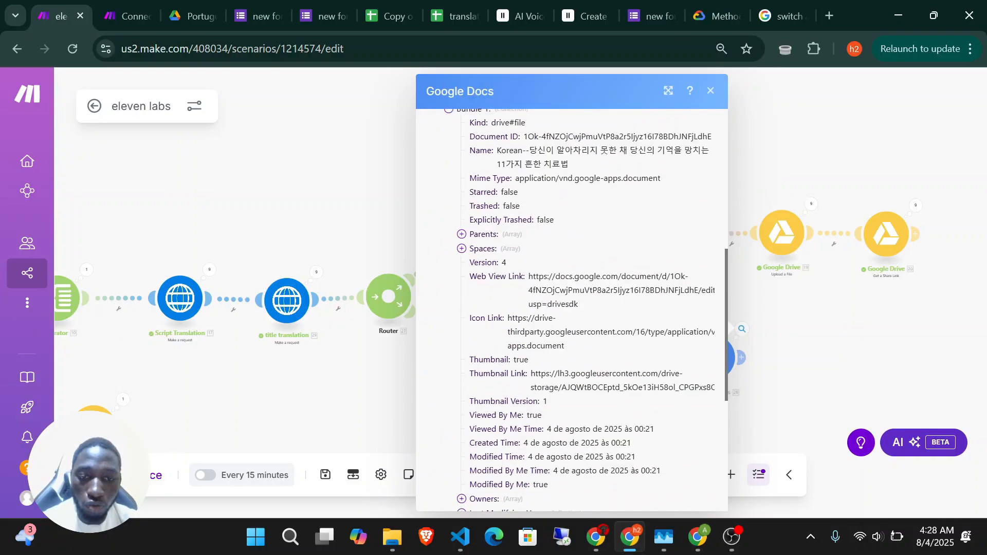
scroll(514, 401, down, 5)
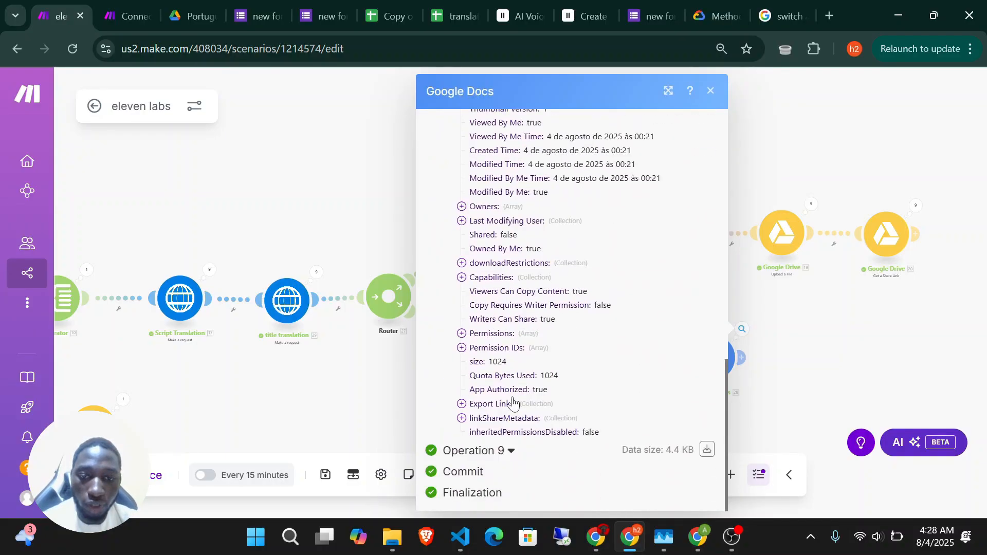
click(509, 451)
scroll(510, 453, down, 3)
scroll(509, 451, down, 4)
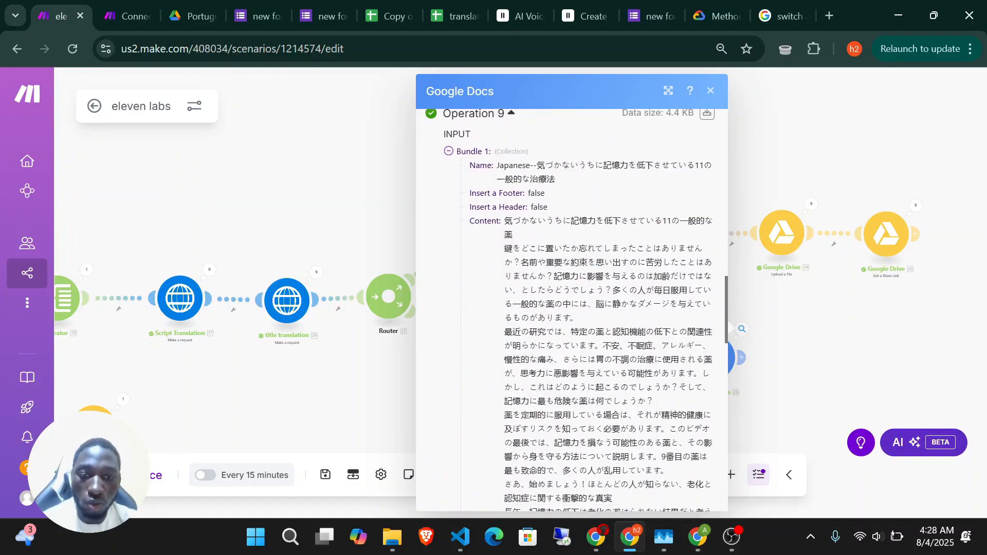
click(433, 212)
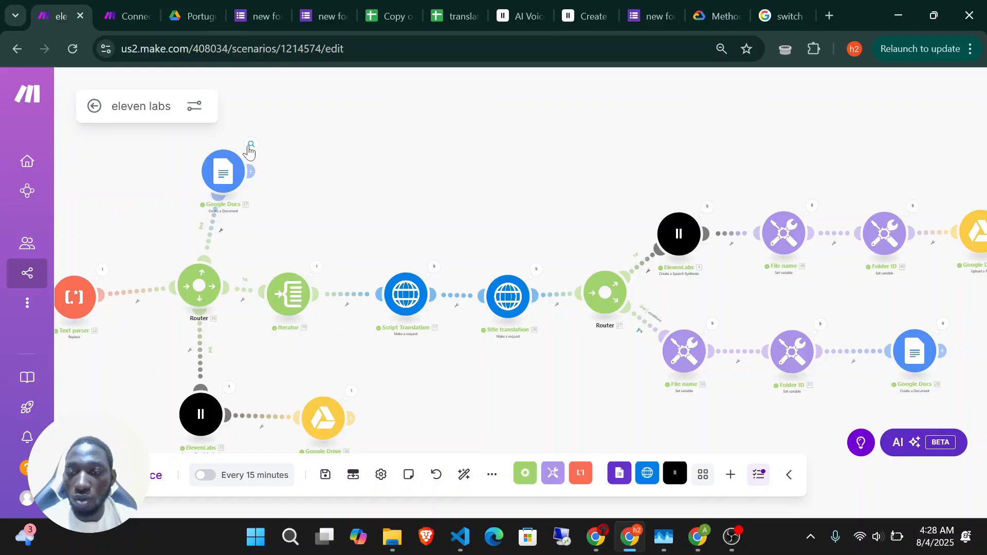
Review the created document's output details in the first router's Google Docs module, and close the results.
click(250, 146)
scroll(362, 164, down, 10)
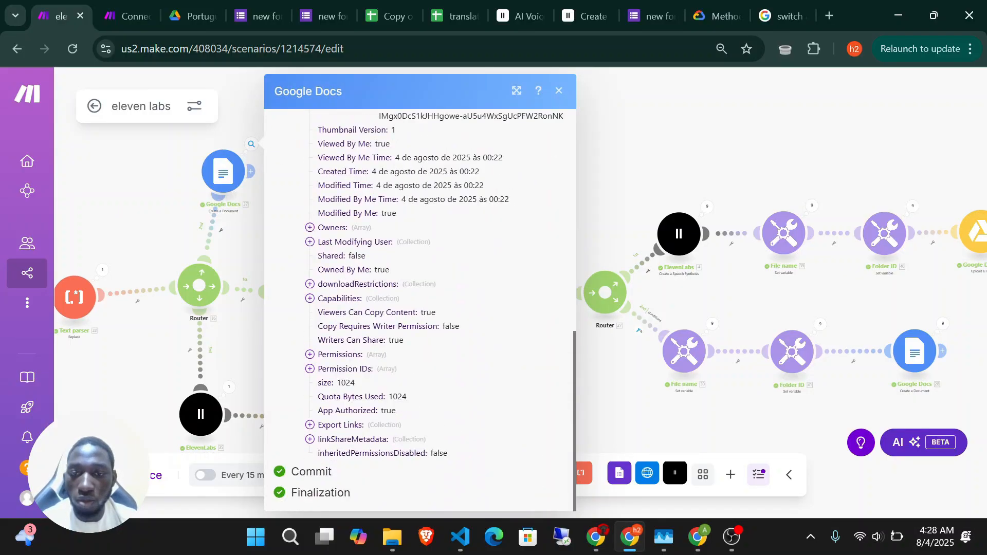
scroll(344, 333, up, 3)
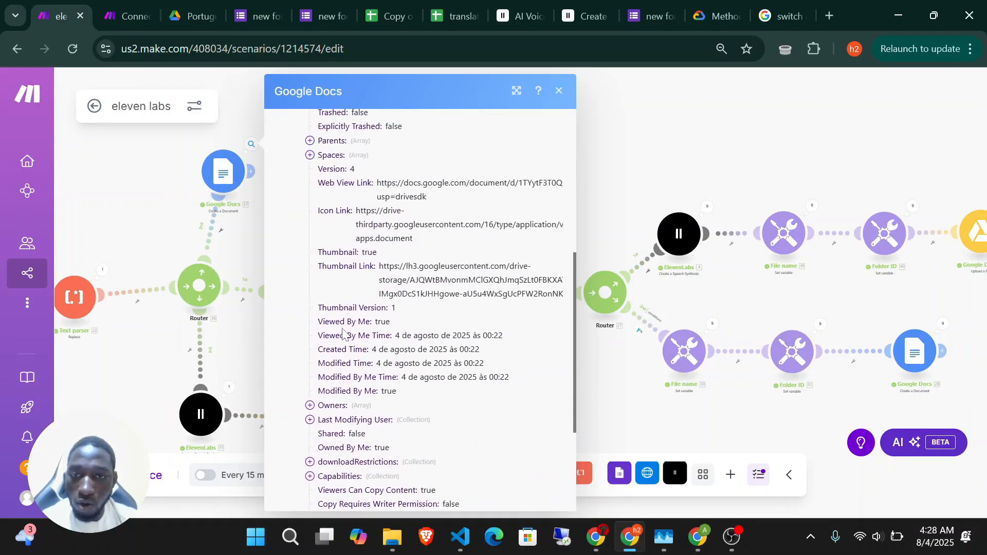
scroll(343, 333, down, 3)
click(229, 391)
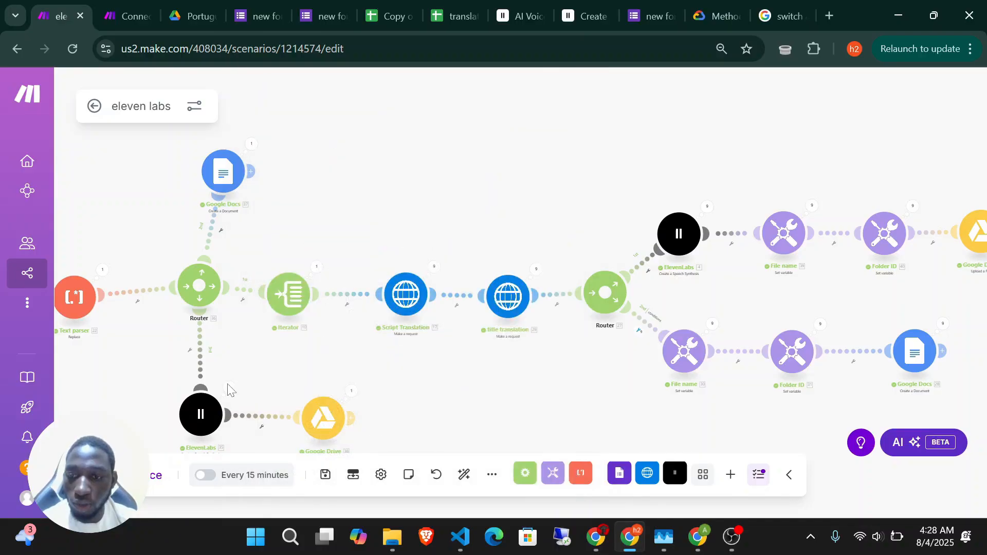
Open the first router's ElevenLabs run results, expand Operation 1's output data and examine its binary audio content.
click(229, 388)
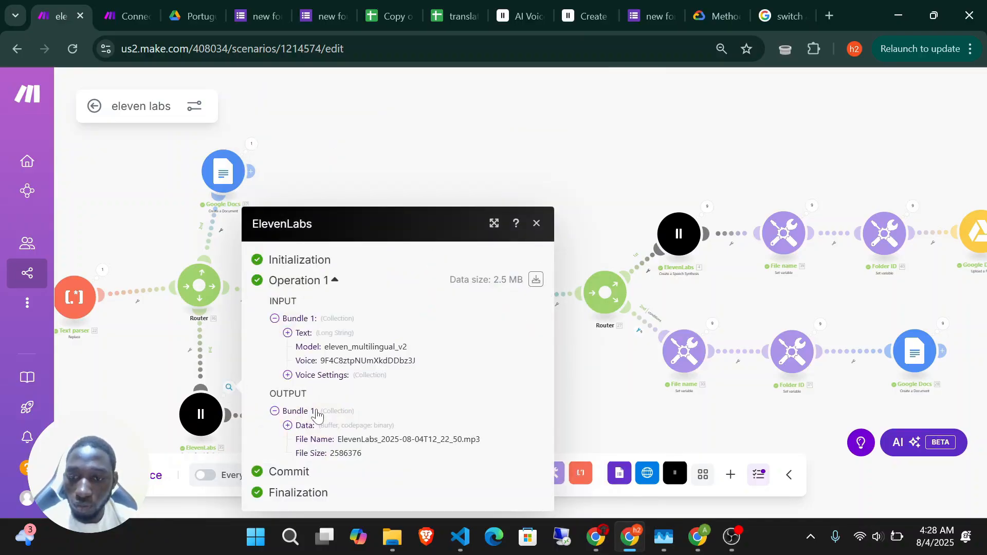
click(288, 426)
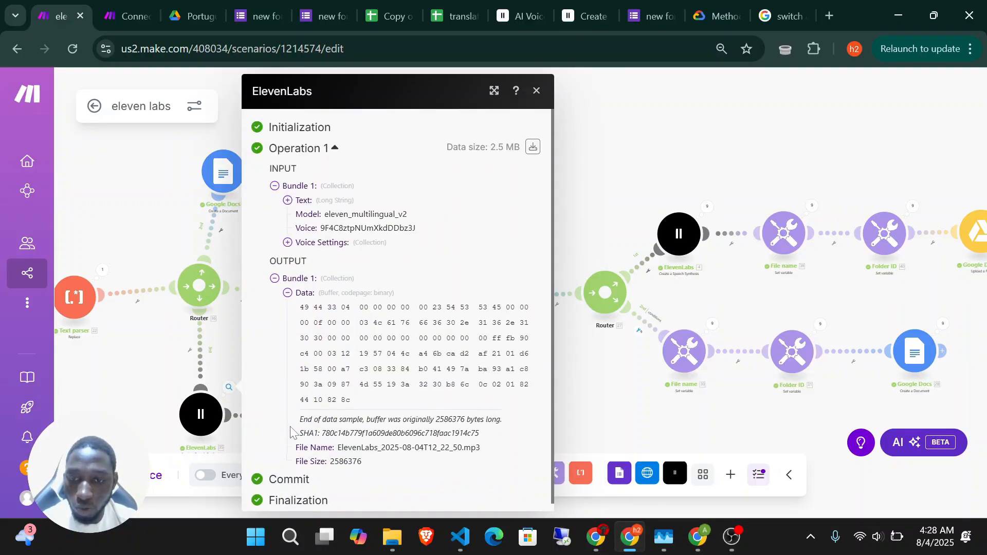
drag(300, 307, 442, 412)
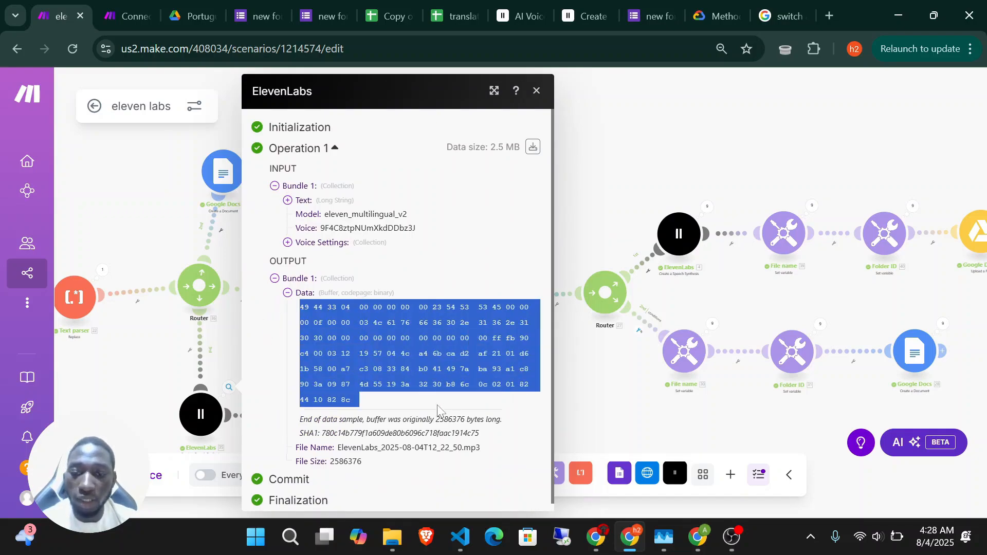
click(509, 246)
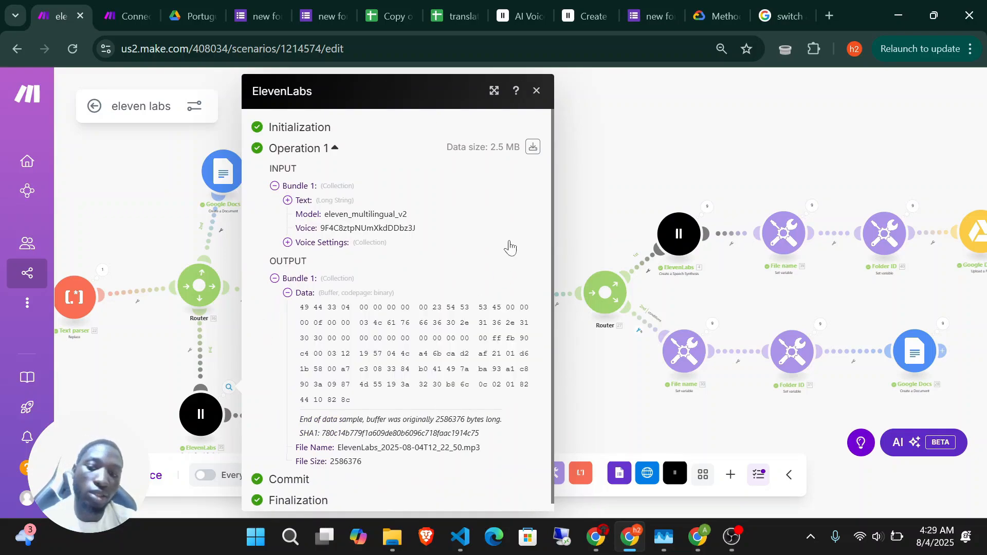
Close the ElevenLabs results, then switch to Google Drive and read through the script document in the Spanish folder.
click(586, 109)
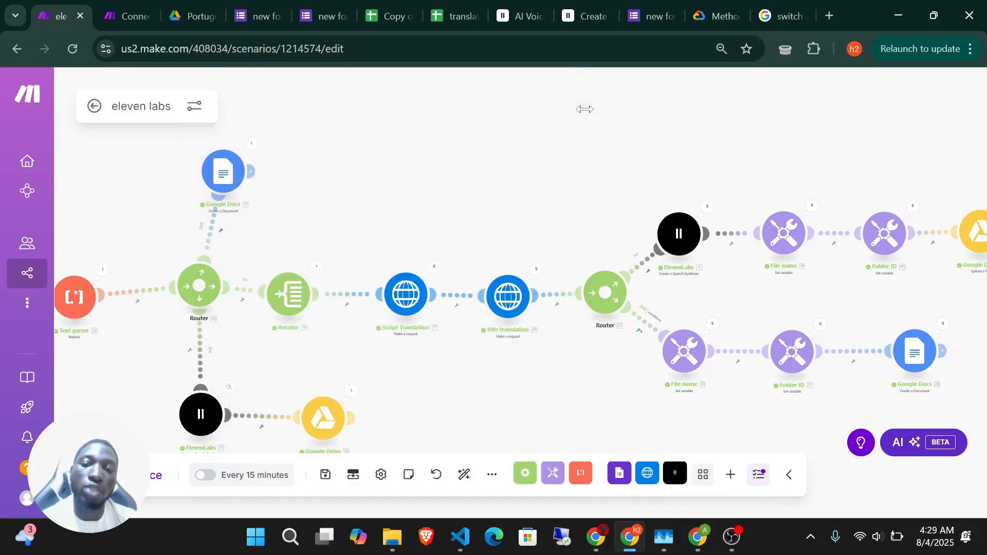
scroll(484, 222, right, 1)
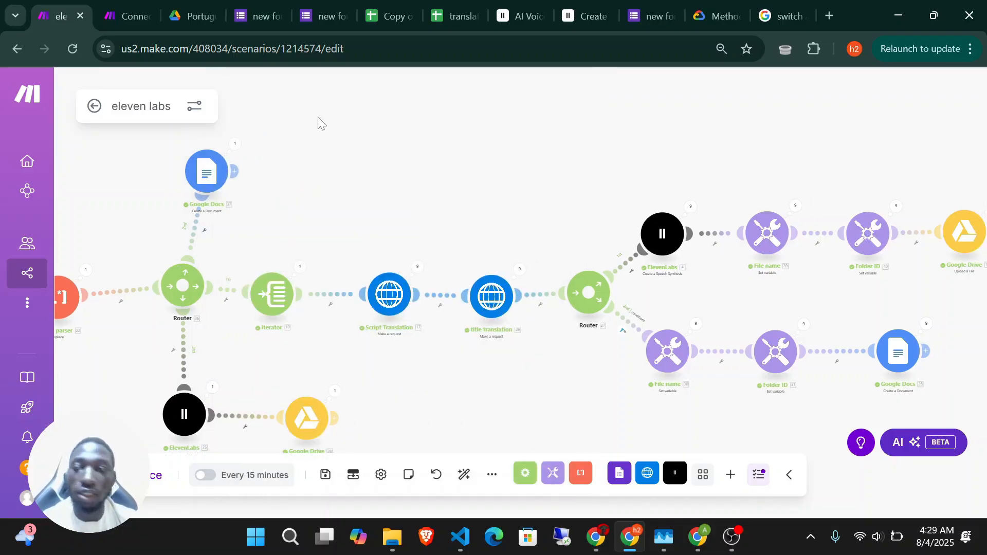
click(193, 21)
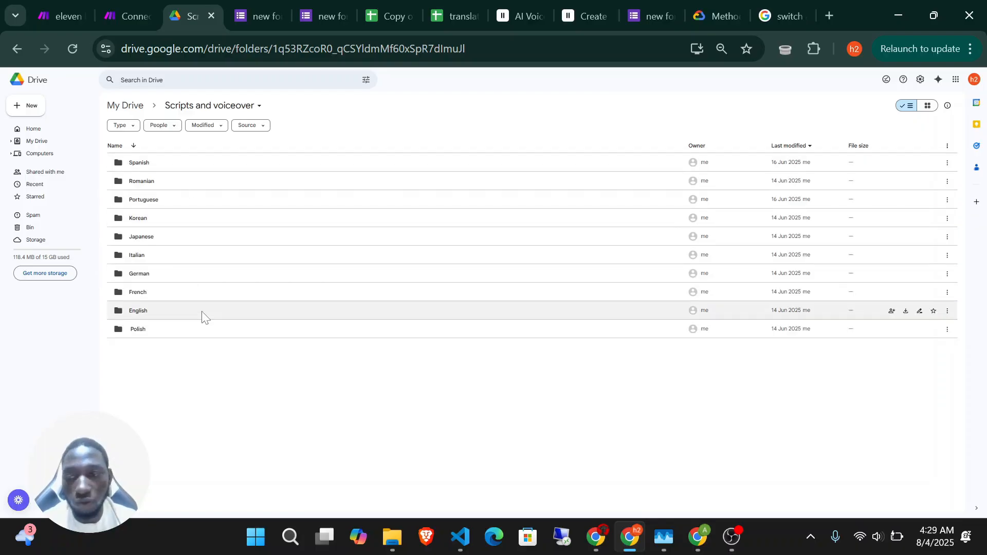
double_click(153, 165)
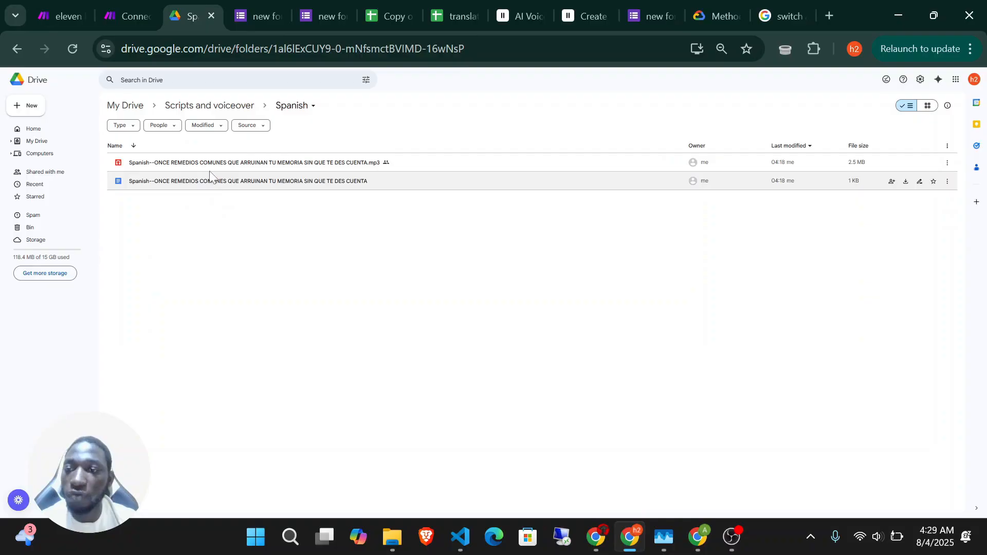
double_click(208, 182)
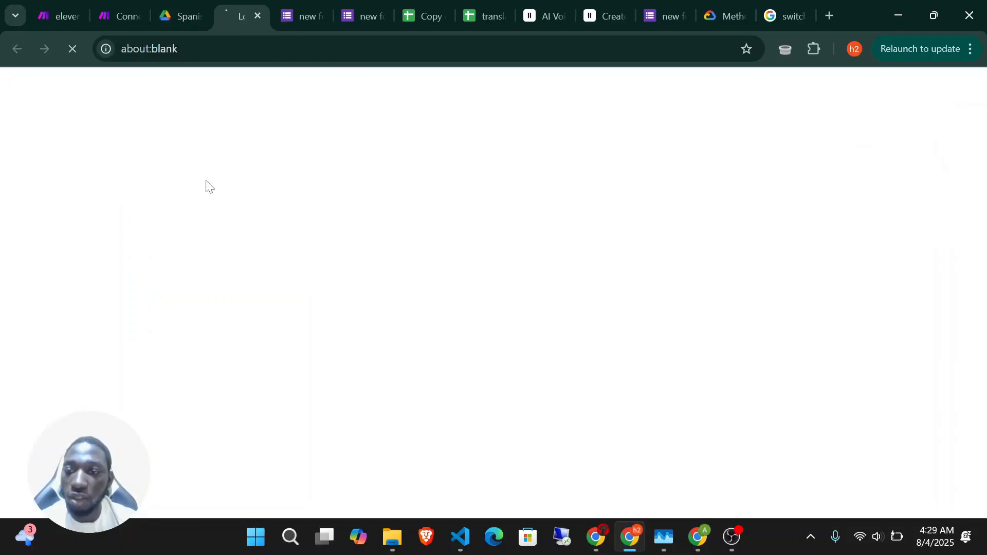
scroll(357, 250, down, 5)
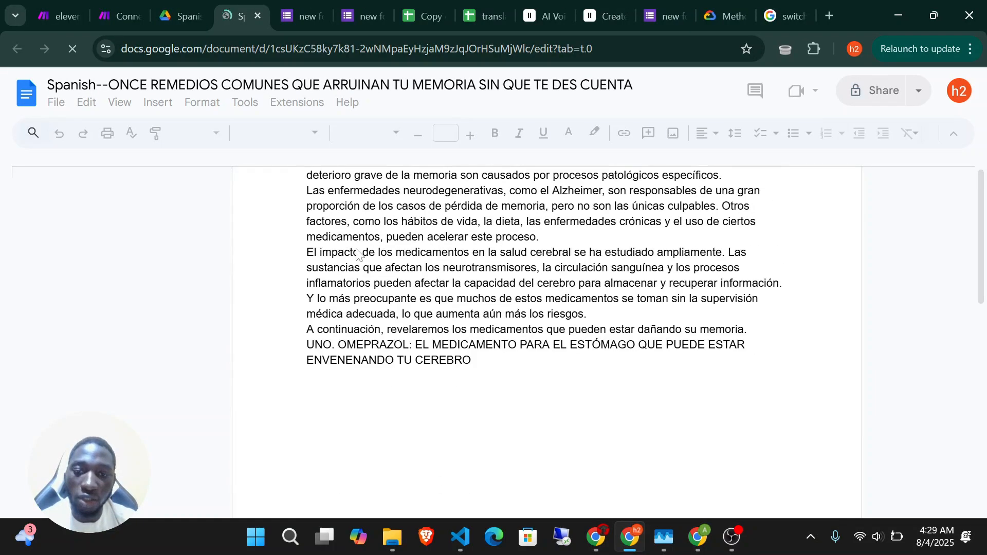
scroll(358, 254, up, 10)
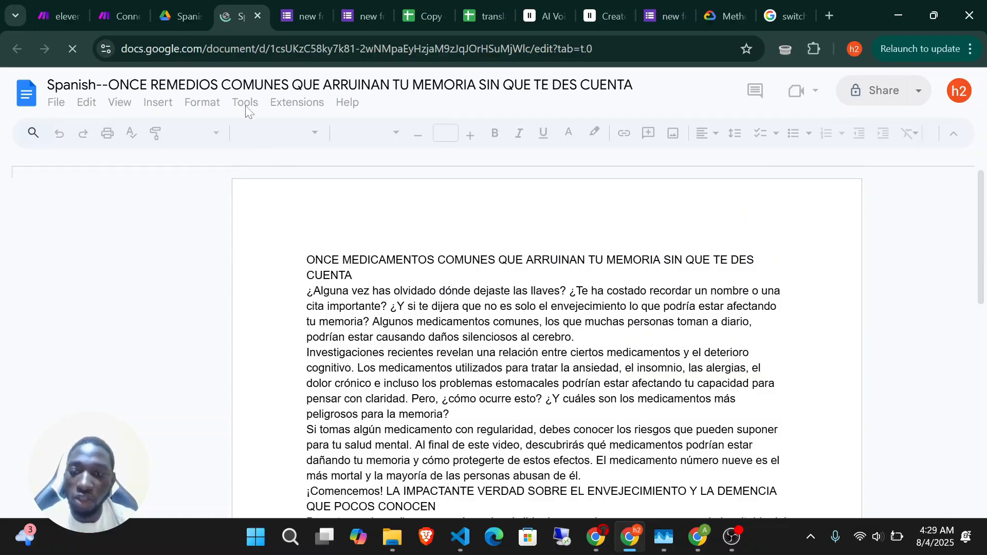
Return to the Spanish folder in Google Drive and play its MP3 voiceover with the system volume set to 44.
click(178, 15)
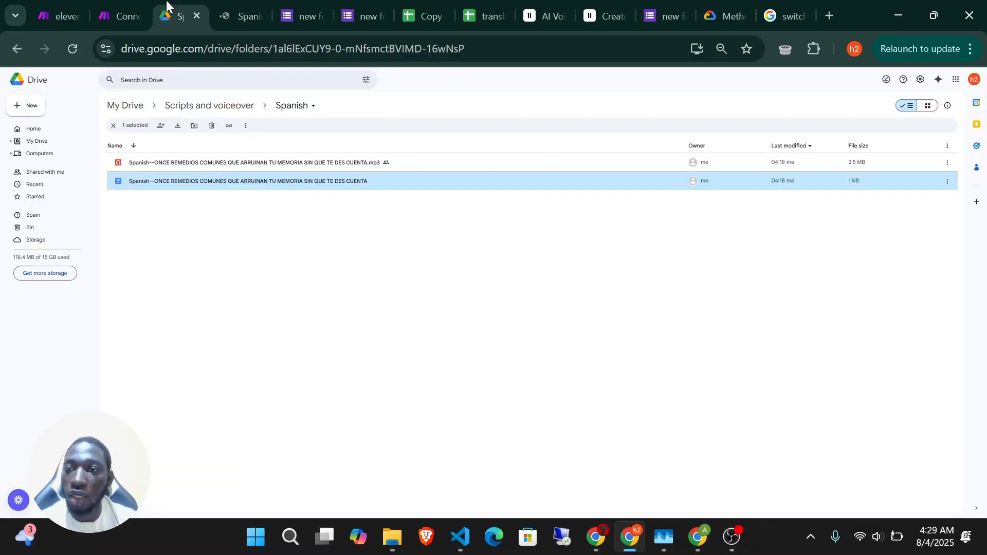
double_click(277, 165)
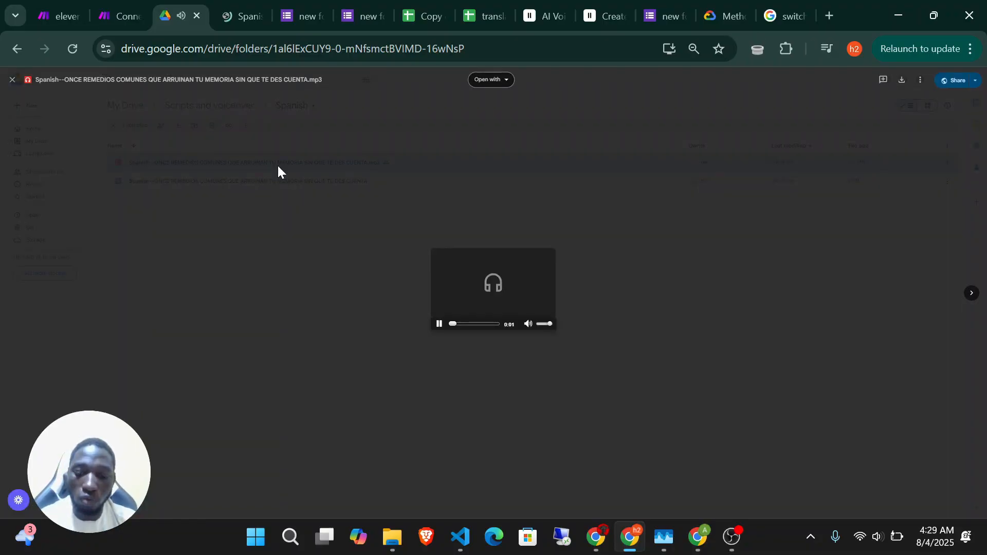
key(XF86AudioLowerVolume)
key(XF86AudioLowerVolume)
key(XF86AudioLowerVolume)
key(XF86AudioLowerVolume)
key(XF86AudioLowerVolume)
key(XF86AudioLowerVolume)
key(XF86AudioLowerVolume)
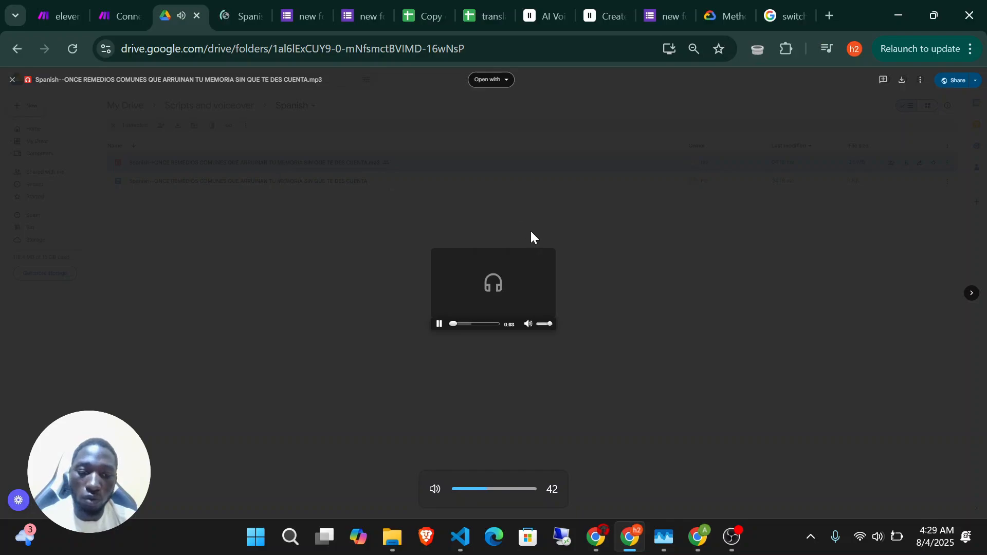
key(XF86AudioRaiseVolume)
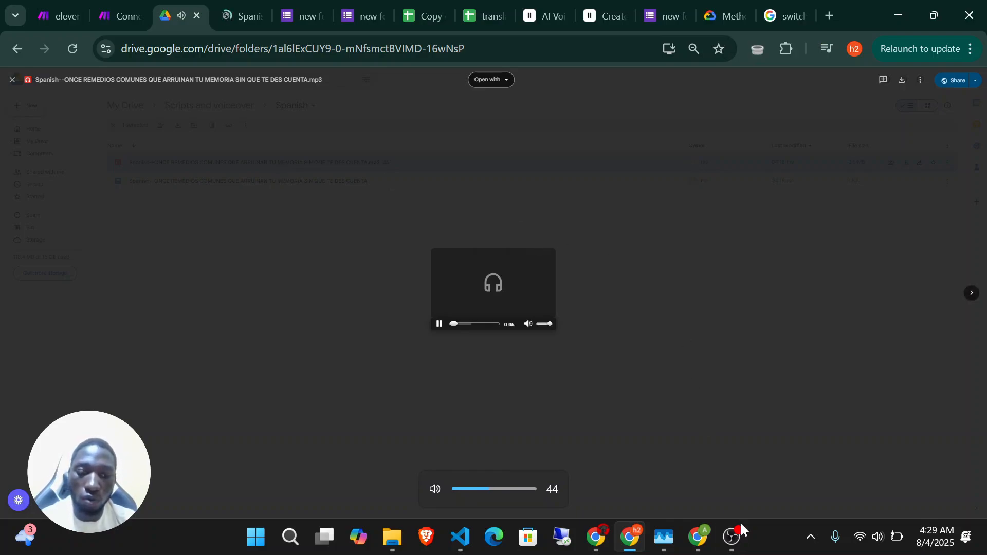
Check the desktop audio level in OBS, return to Google Drive, and pause and close the Spanish voiceover.
click(735, 544)
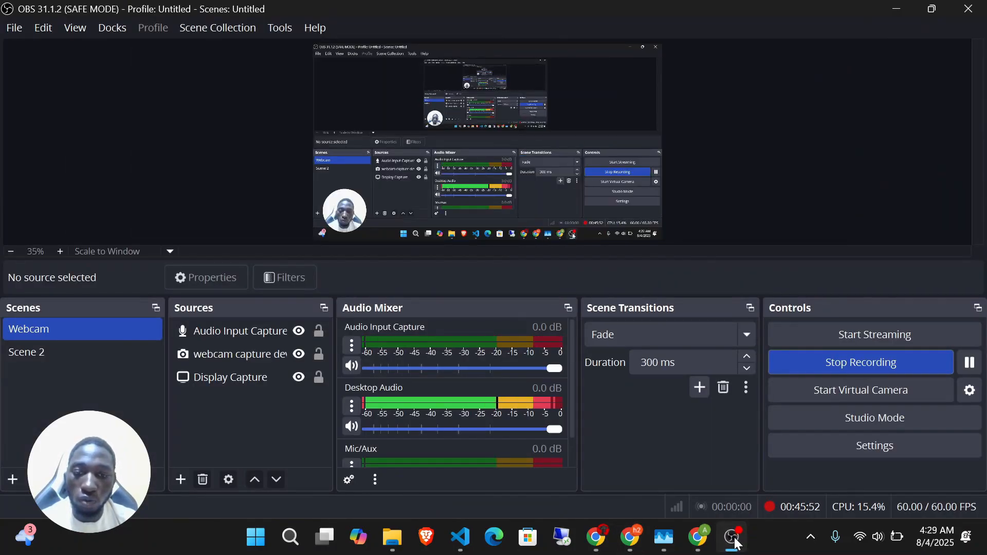
click(735, 543)
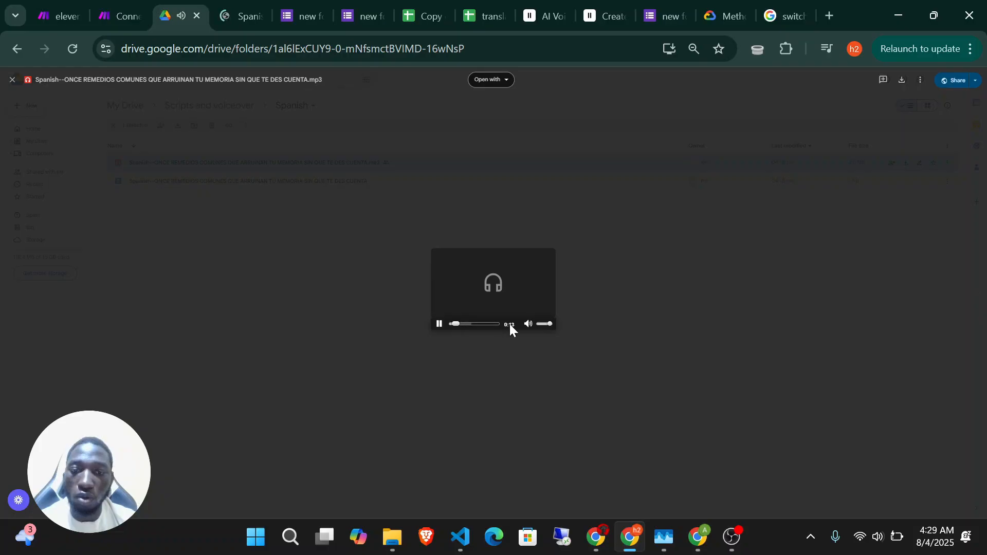
click(439, 327)
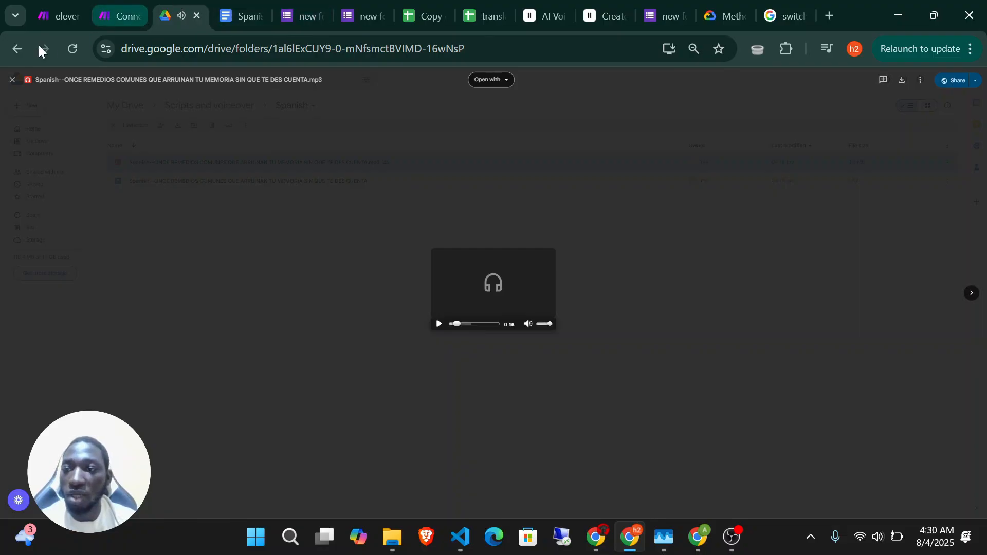
click(12, 80)
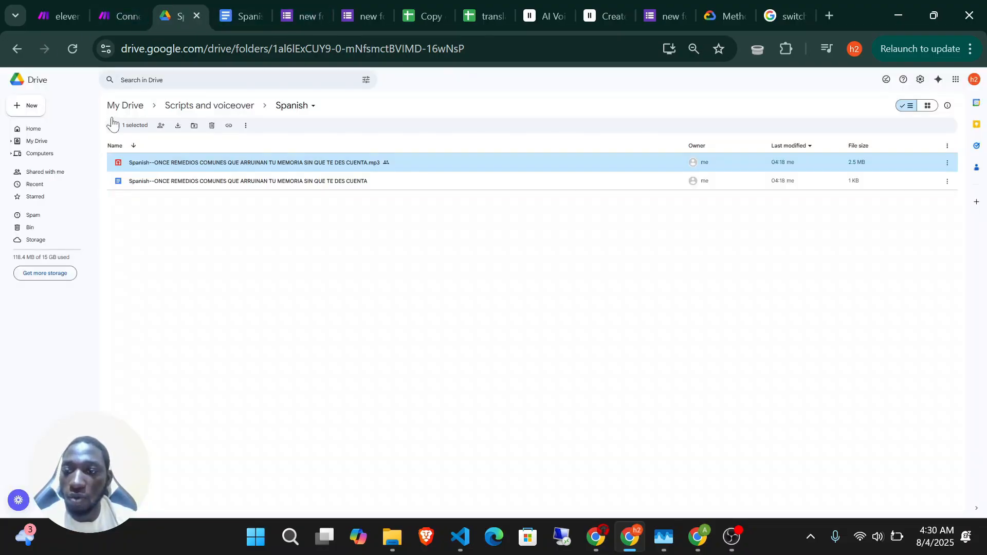
Play the MP3 voiceover from the Romanian folder at a higher volume, skip ahead to about 1:20, and close it.
click(191, 105)
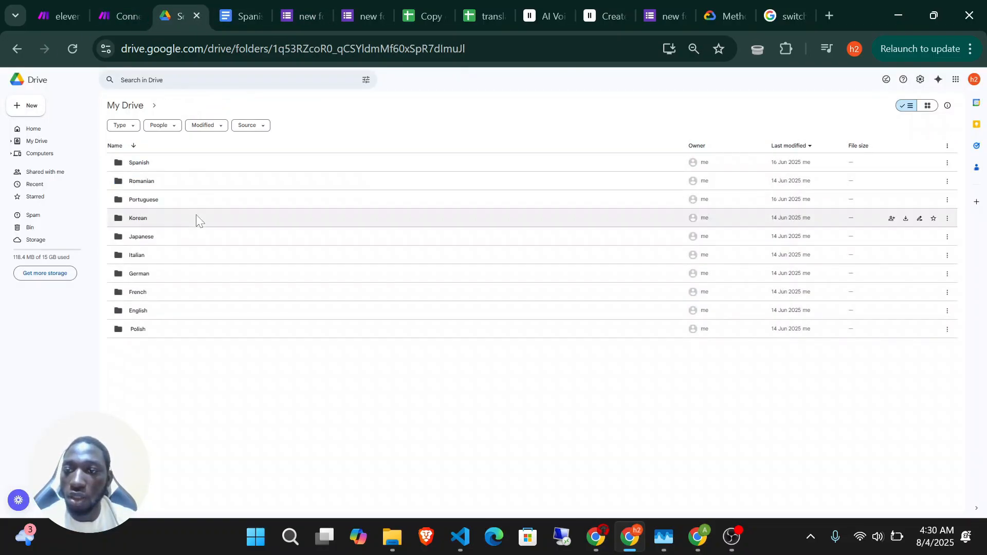
double_click(164, 187)
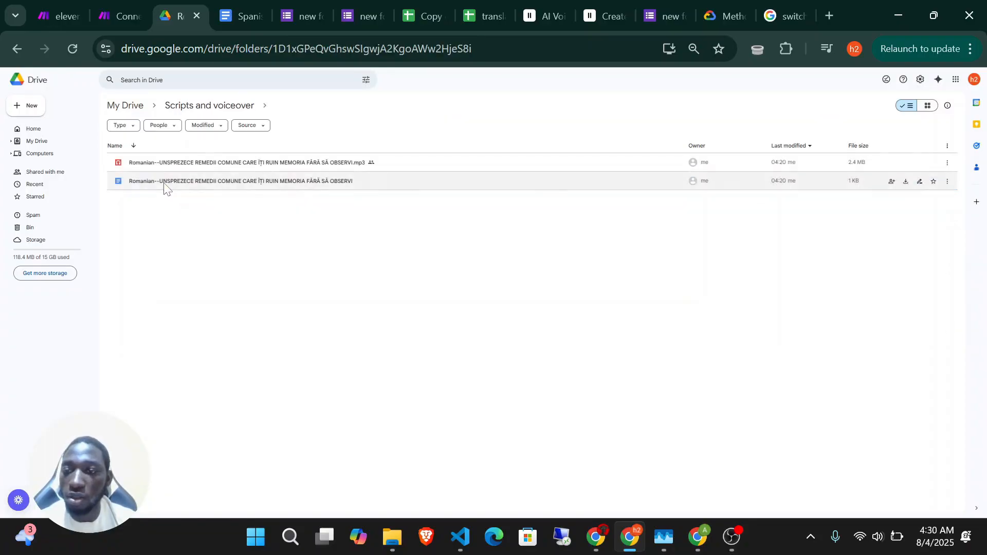
double_click(209, 163)
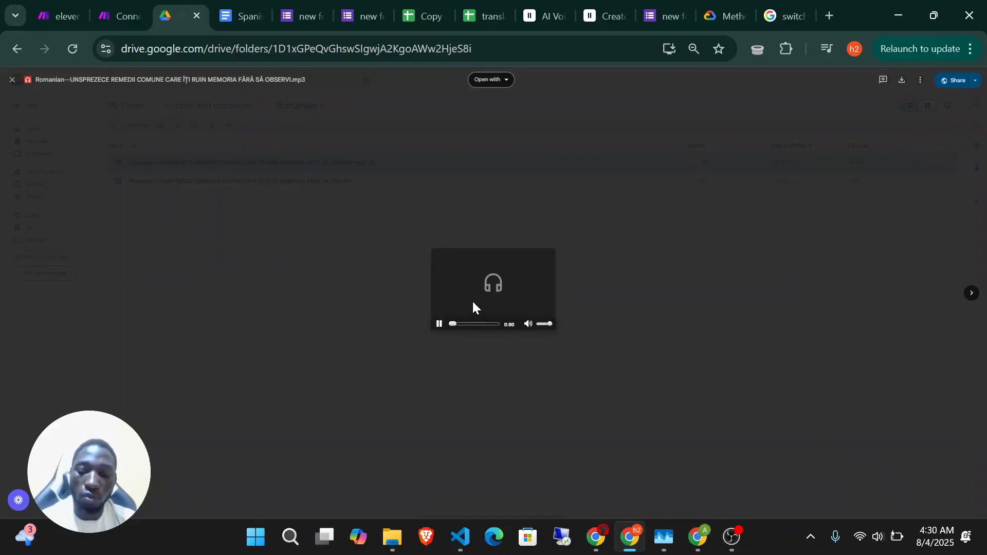
key(XF86AudioRaiseVolume)
key(XF86AudioRaiseVolume)
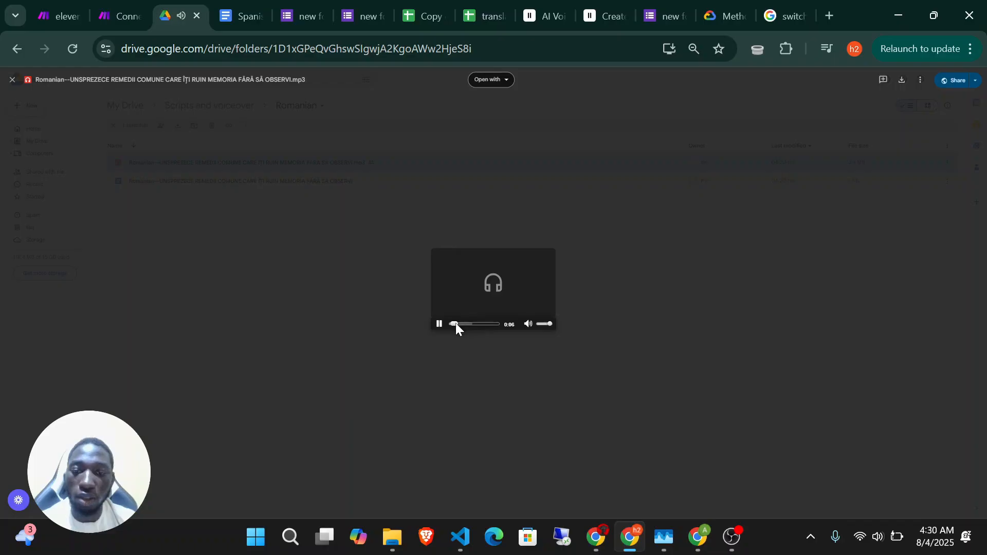
drag(455, 322, 475, 321)
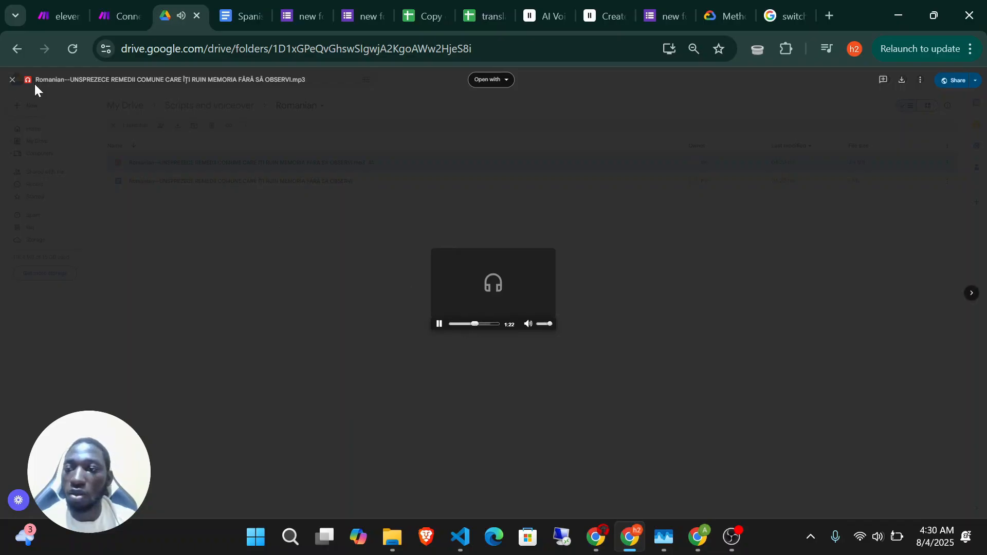
click(16, 82)
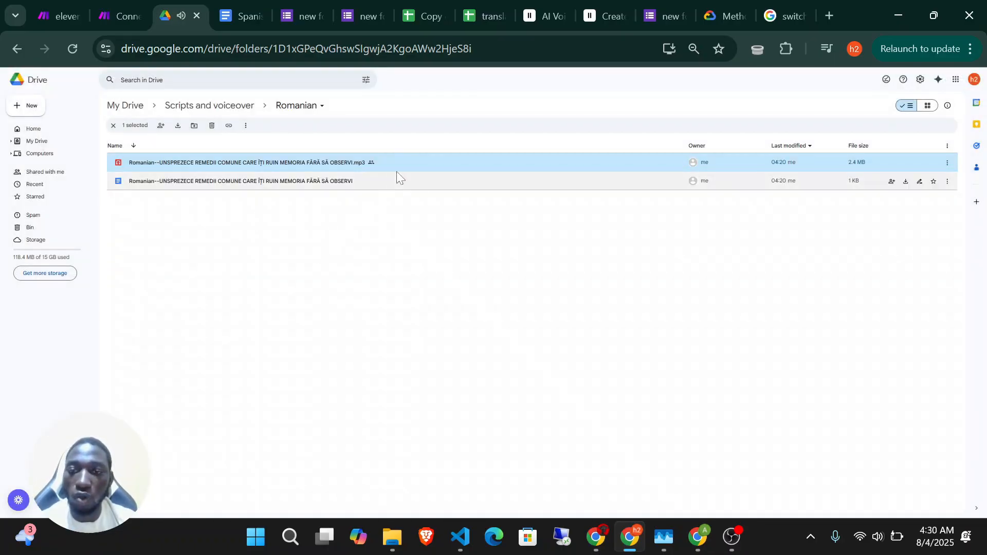
Read through the Romanian folder's script document and return to the folder in Google Drive.
double_click(396, 177)
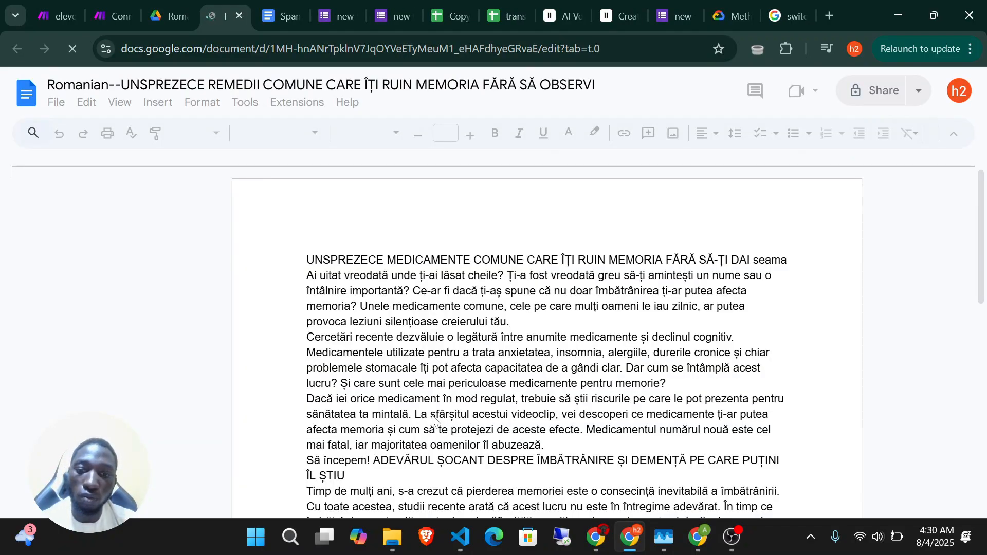
scroll(433, 416, down, 7)
scroll(433, 416, up, 7)
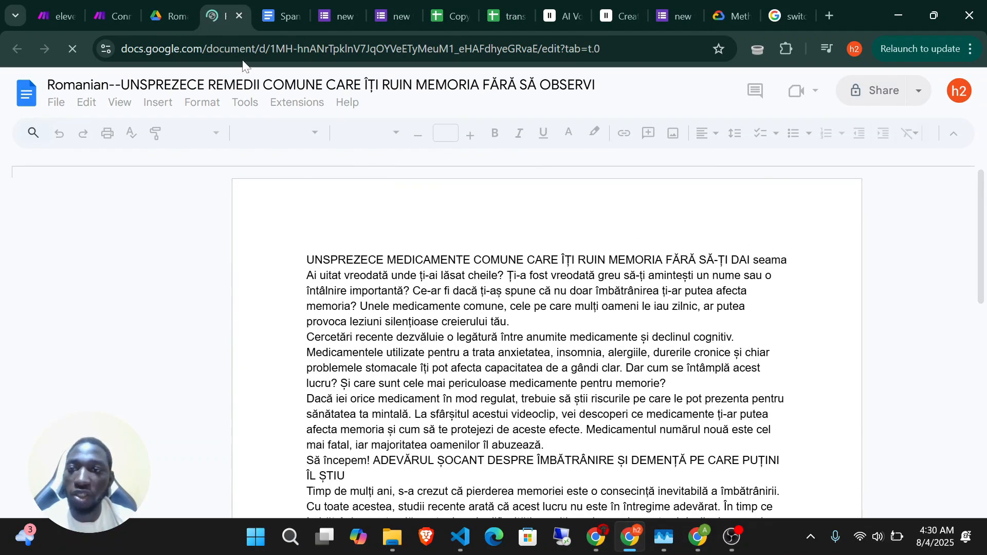
click(174, 7)
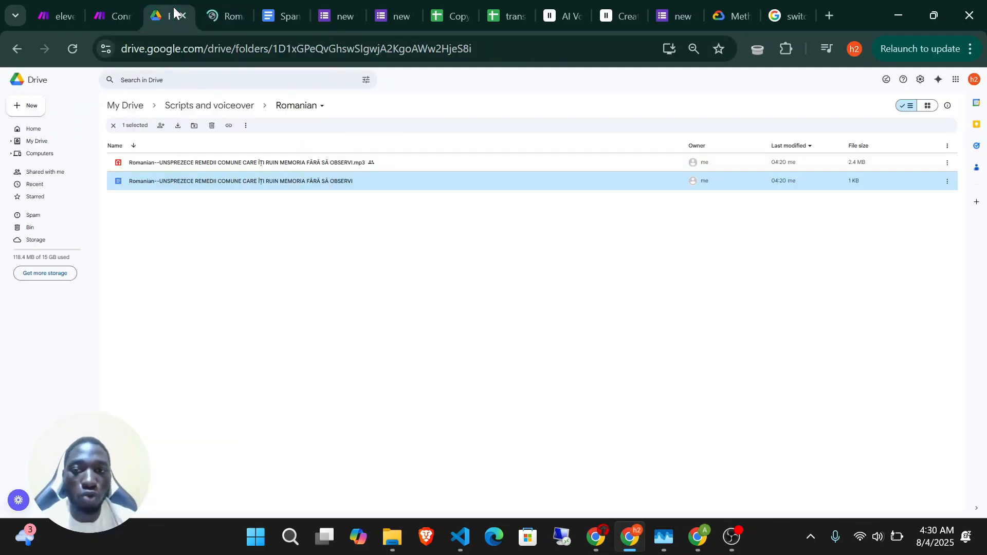
Play the Korean folder's MP3 voiceover, view its script document, and return to the folder in Google Drive.
click(193, 111)
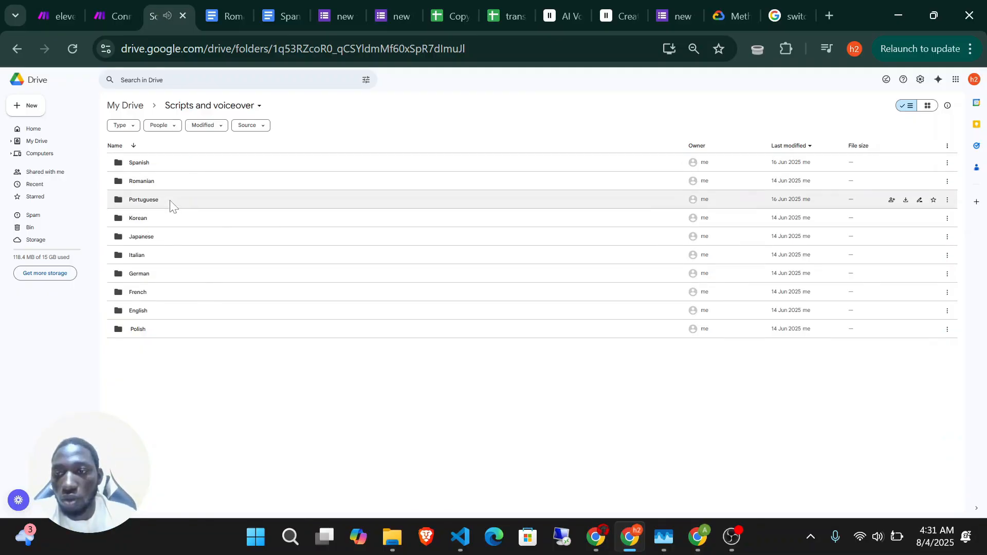
double_click(170, 220)
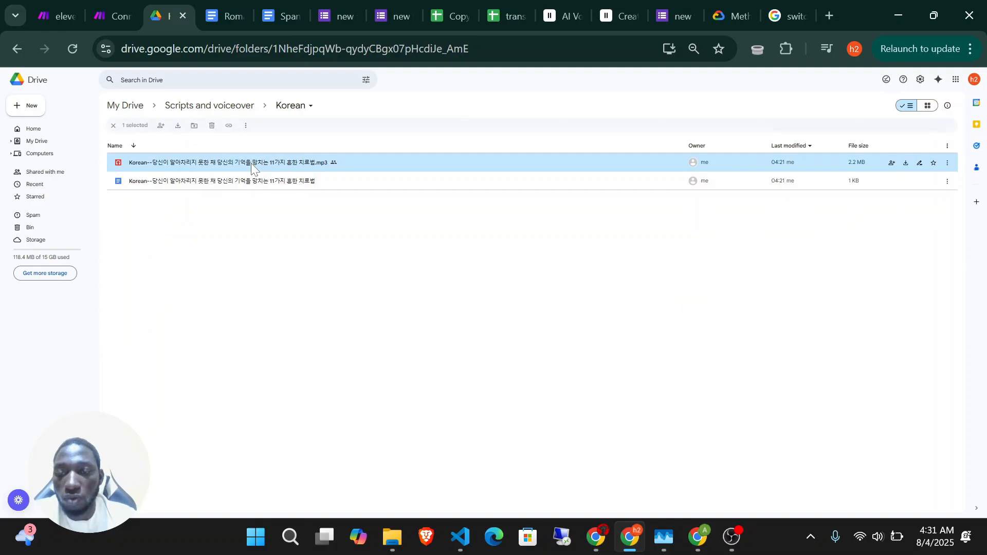
double_click(251, 163)
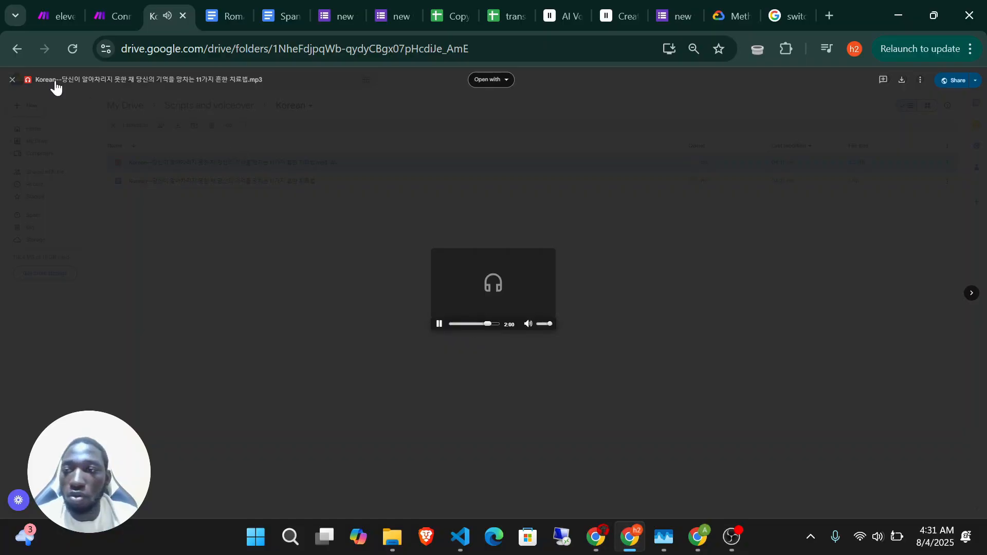
click(11, 81)
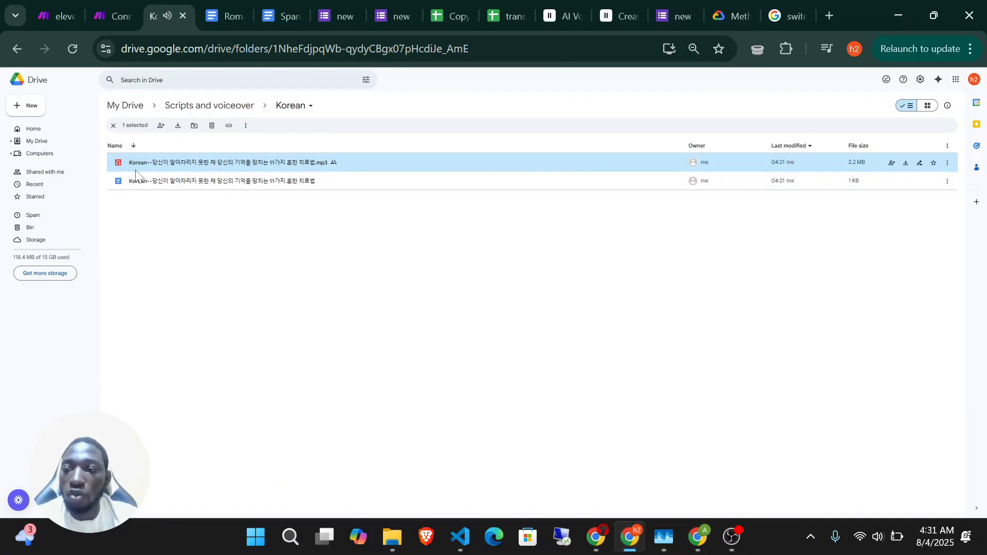
double_click(167, 181)
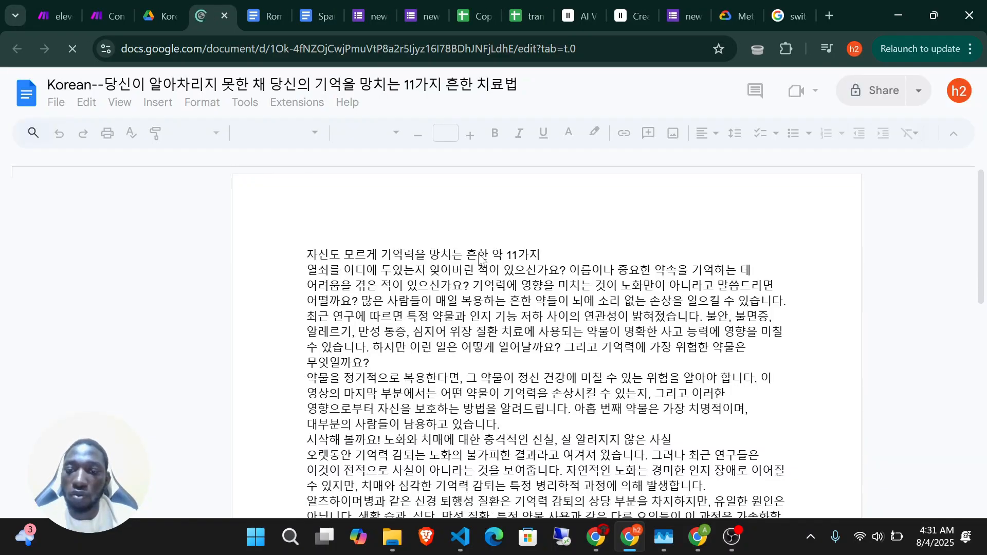
click(146, 11)
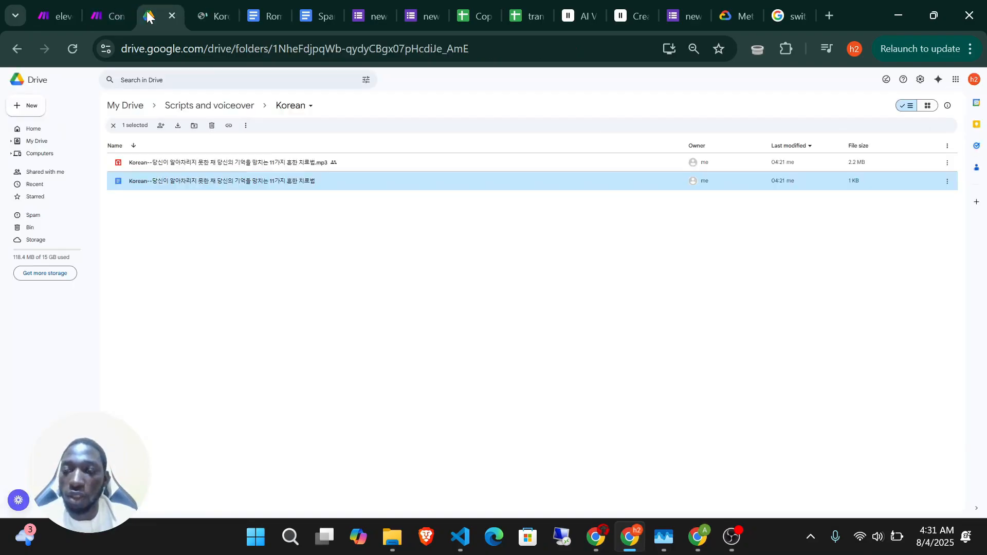
Open the Japanese folder inside Scripts and voiceover, play its MP3 voiceover, and close the preview.
click(148, 104)
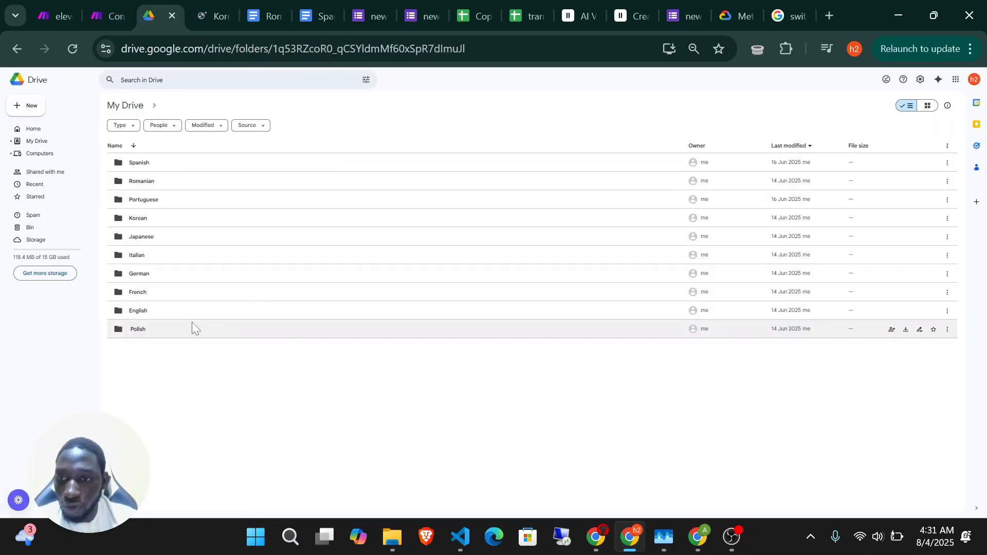
click(184, 236)
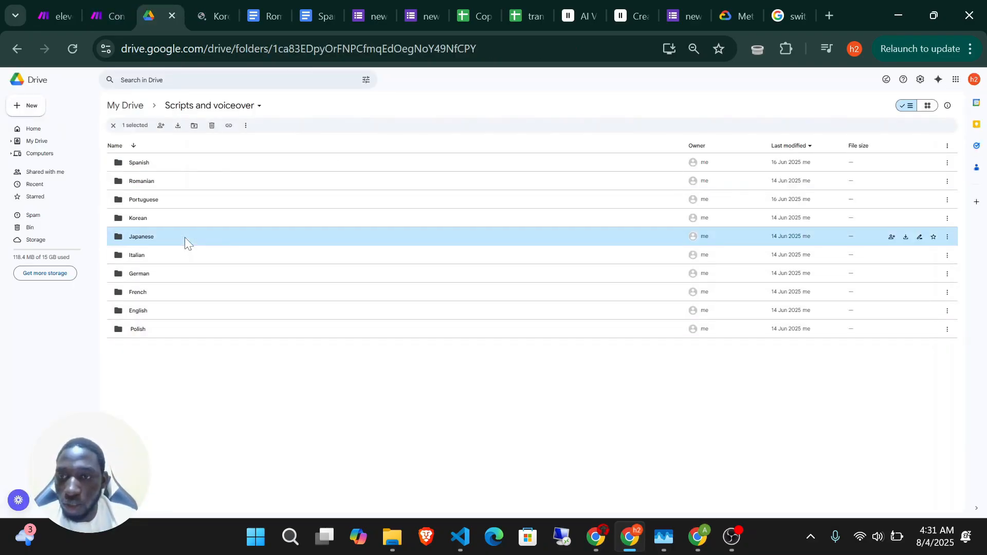
double_click(184, 237)
click(204, 164)
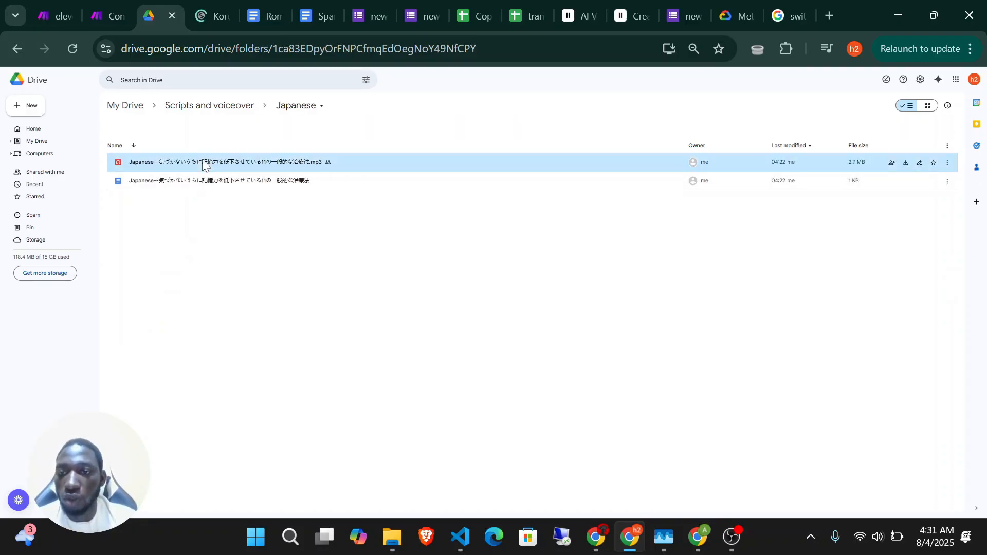
double_click(205, 163)
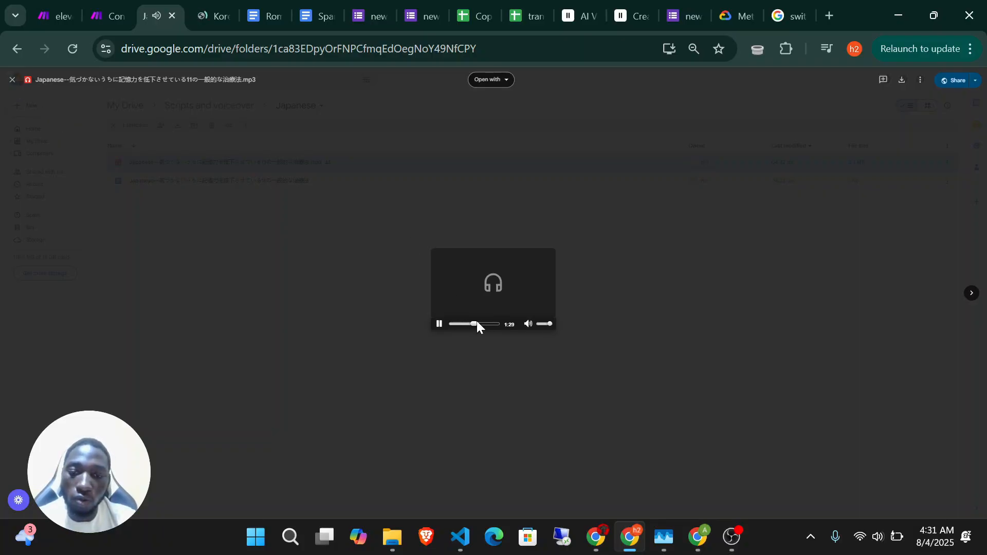
click(13, 81)
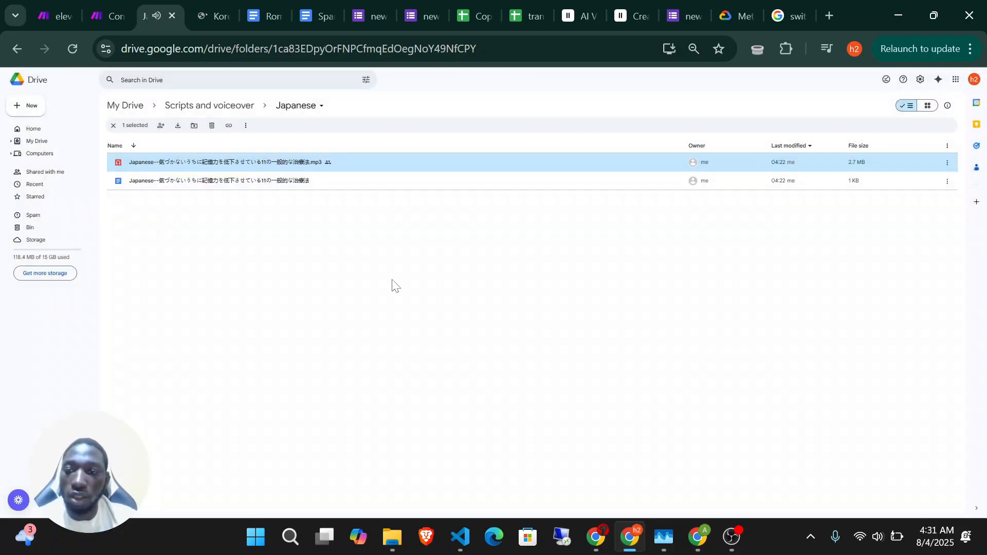
Return to the Scripts and voiceover folder and open the French folder to check its files.
click(220, 106)
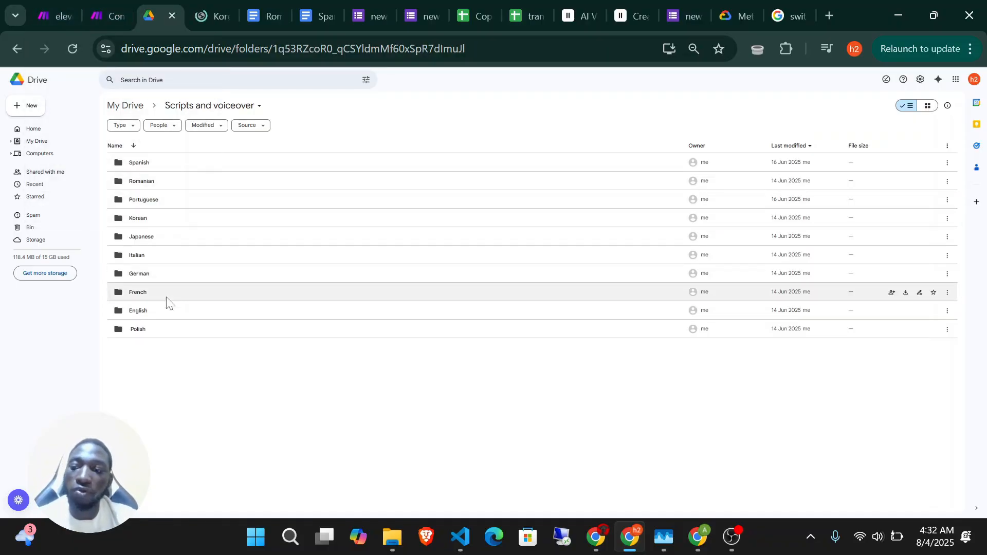
click(167, 298)
double_click(167, 301)
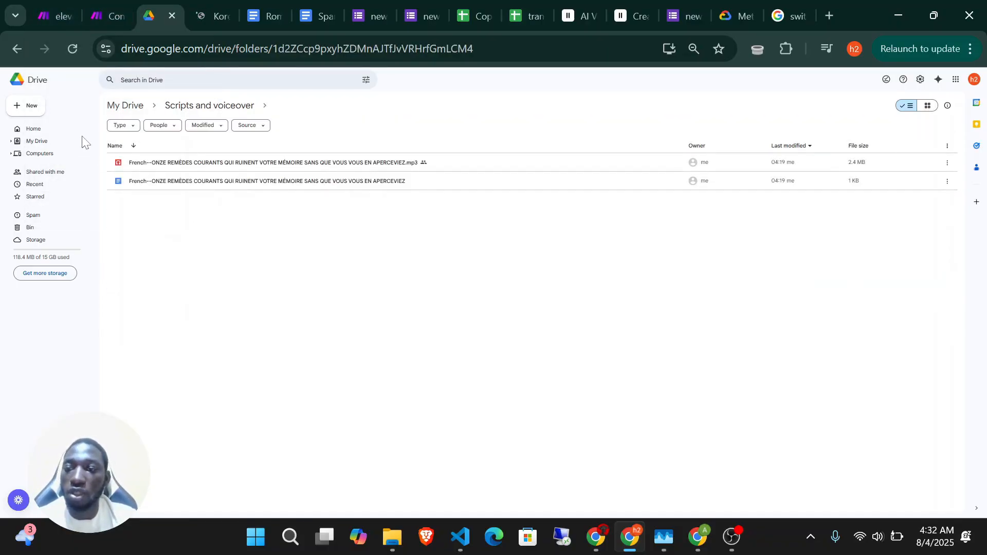
Switch back to the eleven labs scenario in Make and view both branches after the second router.
click(53, 5)
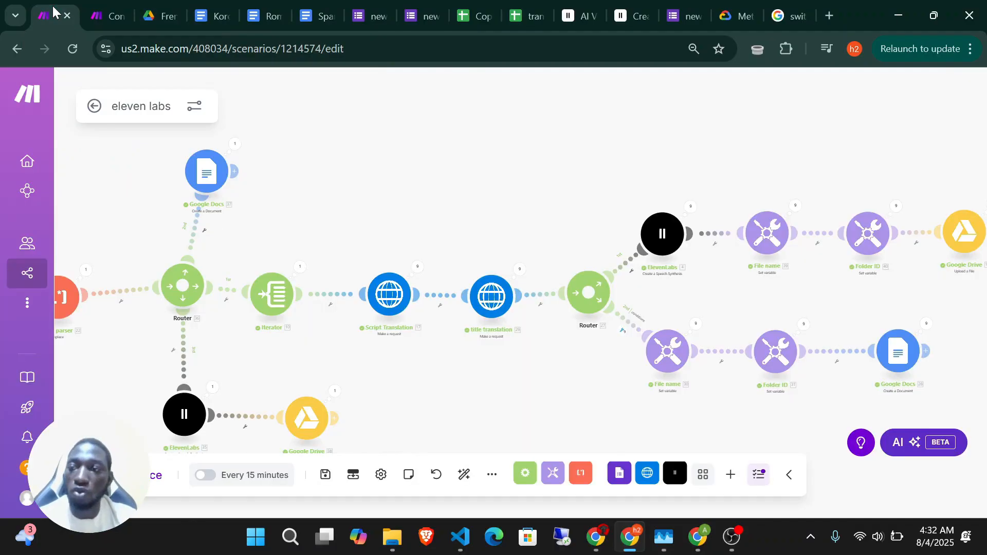
scroll(361, 274, down, 1)
scroll(361, 274, up, 2)
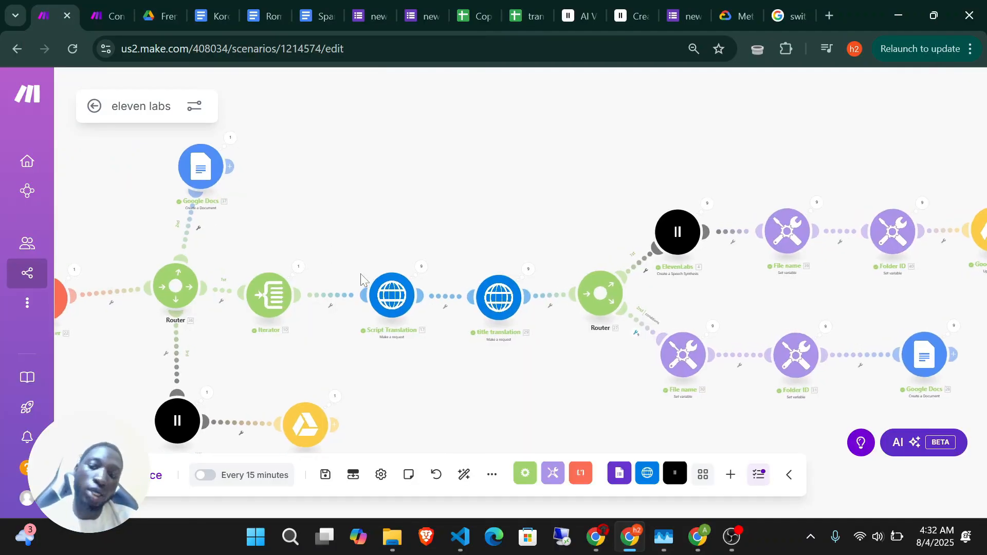
scroll(361, 274, down, 3)
drag(848, 320, 623, 329)
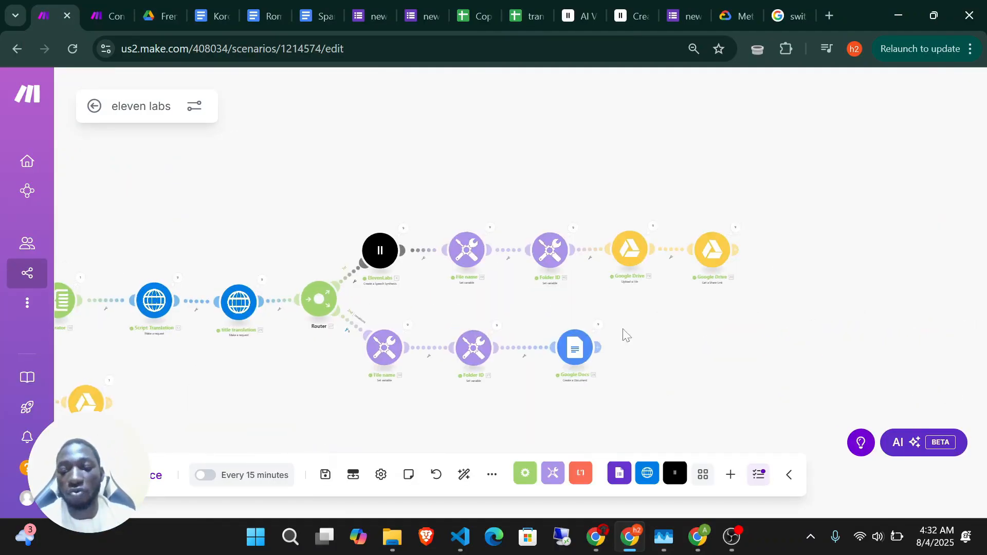